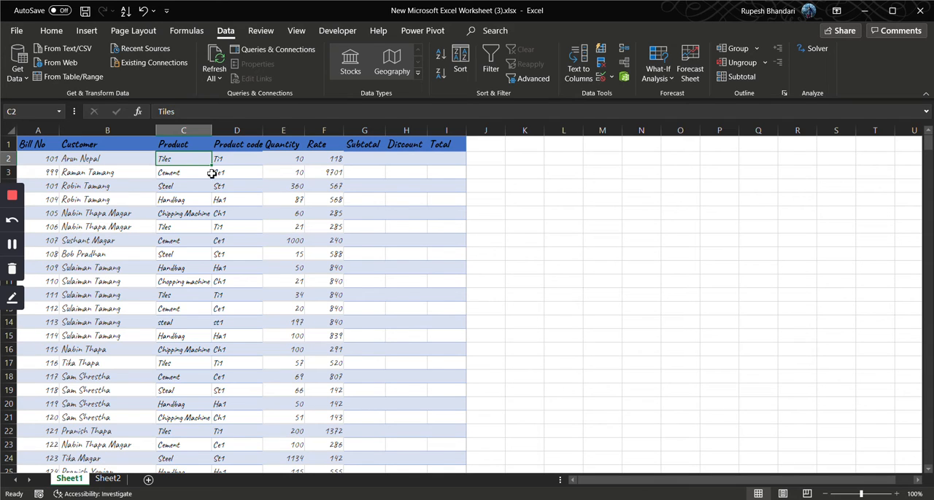
Copy the five product names in C2:C6 and paste them into the empty column starting at L2
{"action": "left_click_drag", "start_coordinate": [195, 178], "coordinate": [194, 214]}
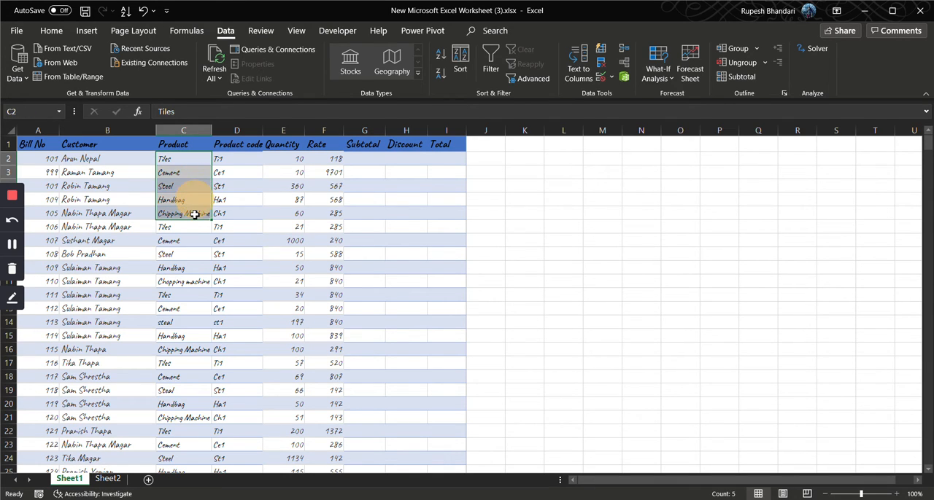
{"action": "key", "text": "ctrl+c"}
{"action": "left_click", "coordinate": [558, 162]}
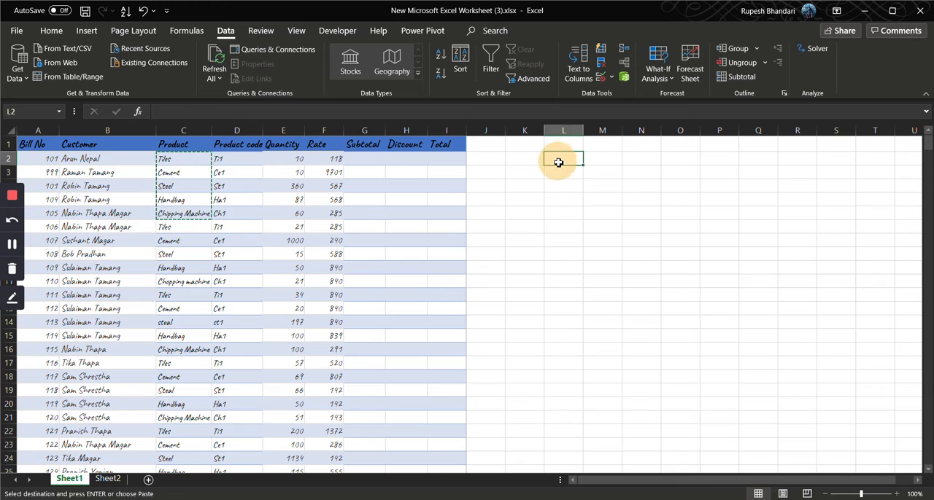
{"action": "key", "text": "ctrl+v"}
{"action": "left_click", "coordinate": [626, 200]}
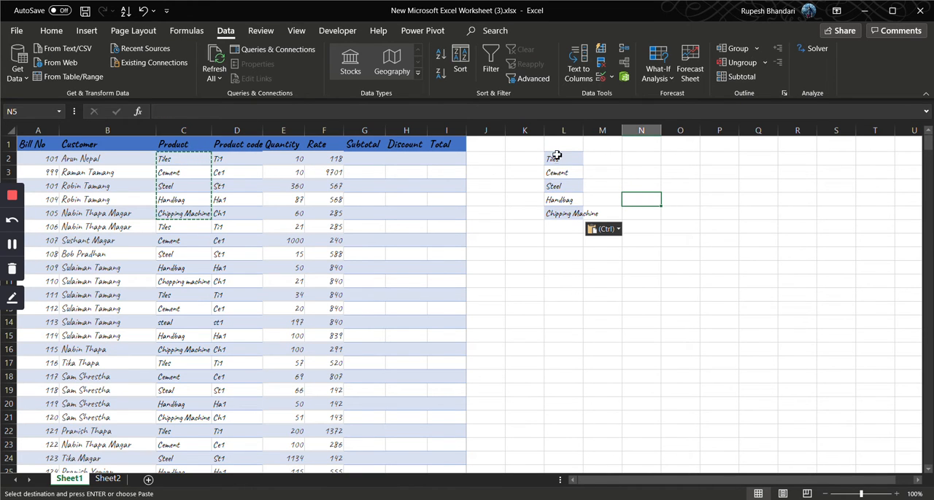
{"action": "left_click", "coordinate": [186, 159]}
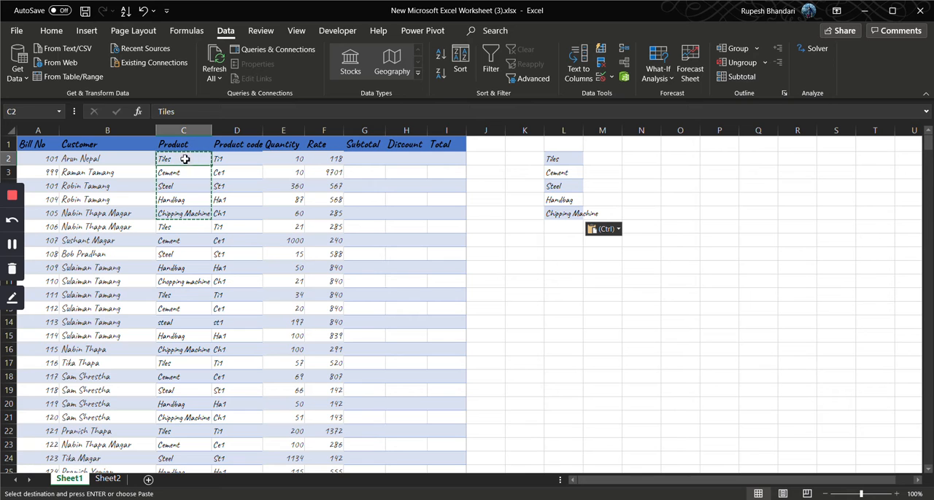
{"action": "key", "text": "ctrl"}
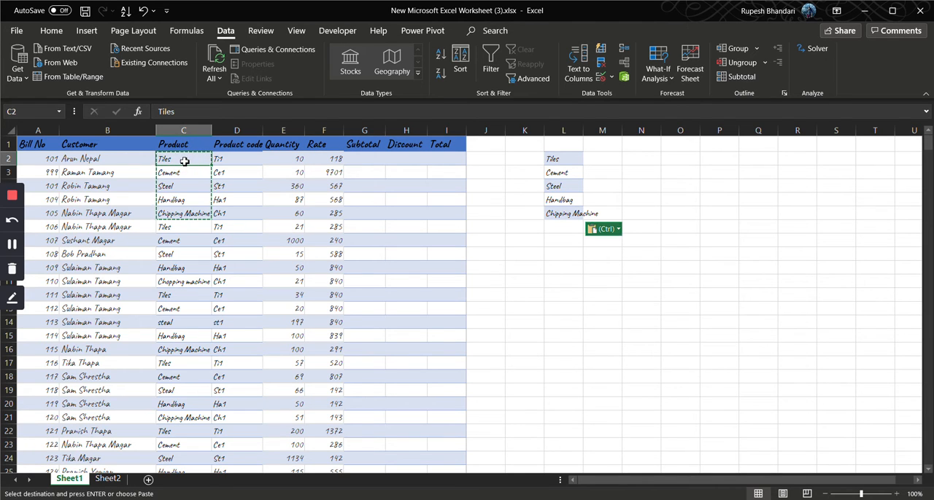
{"action": "key", "text": "Escape"}
{"action": "left_click", "coordinate": [188, 194]}
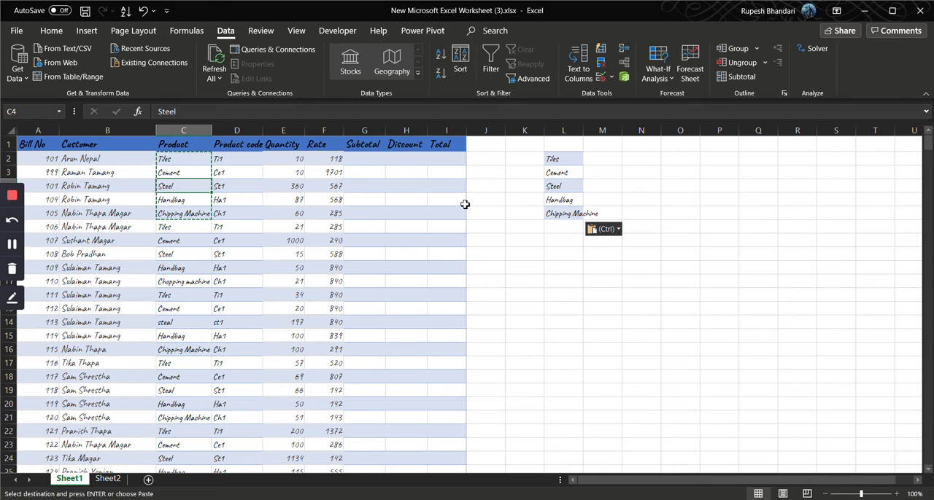
{"action": "left_click", "coordinate": [515, 192]}
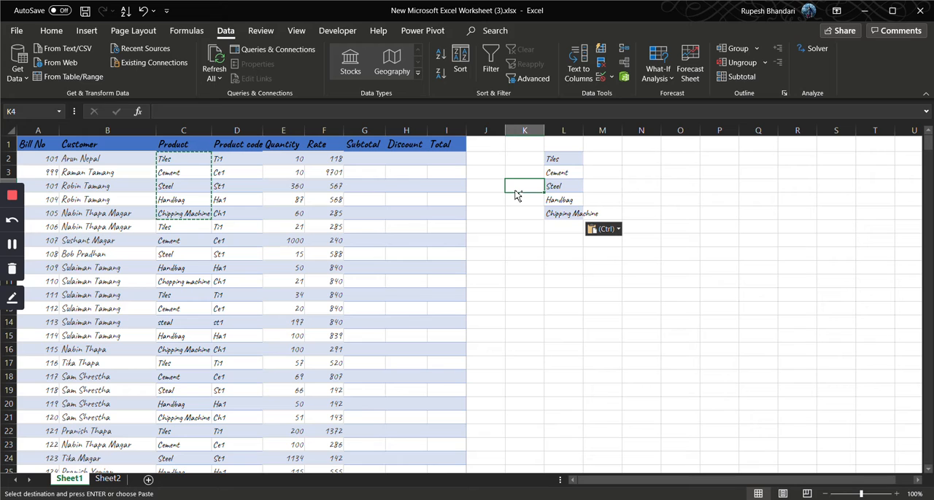
{"action": "left_click", "coordinate": [553, 159]}
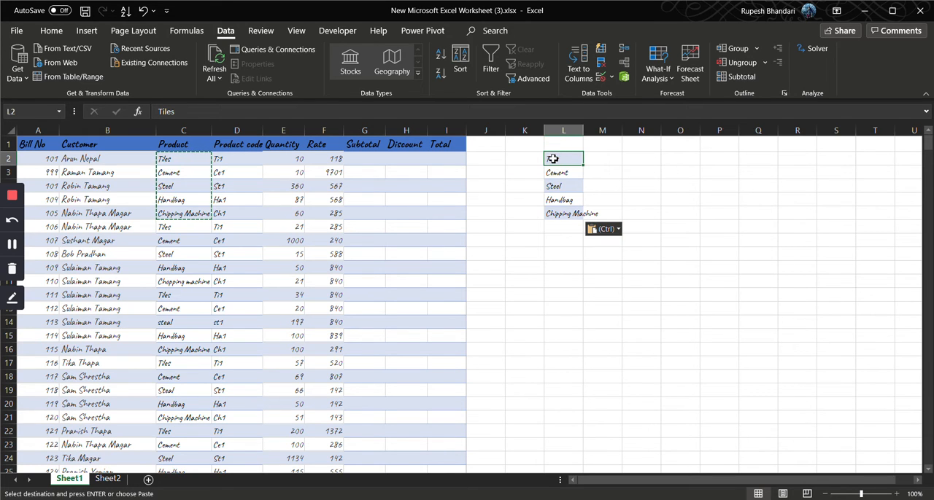
{"action": "key", "text": "ctrl+v"}
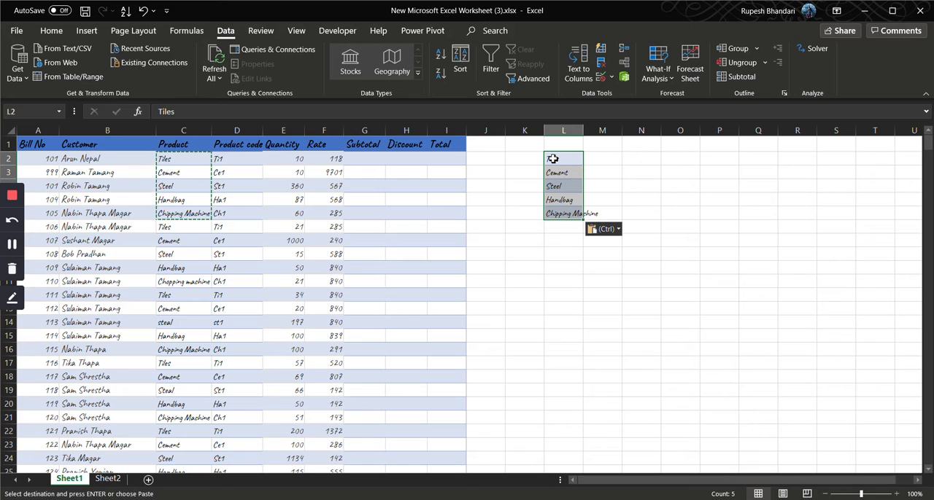
{"action": "key", "text": "ctrl"}
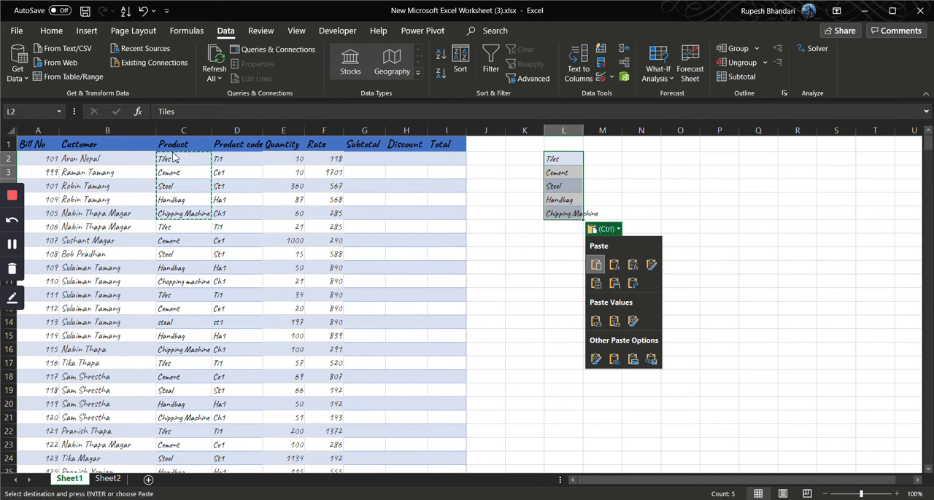
{"action": "left_click", "coordinate": [177, 159]}
{"action": "left_click", "coordinate": [178, 159]}
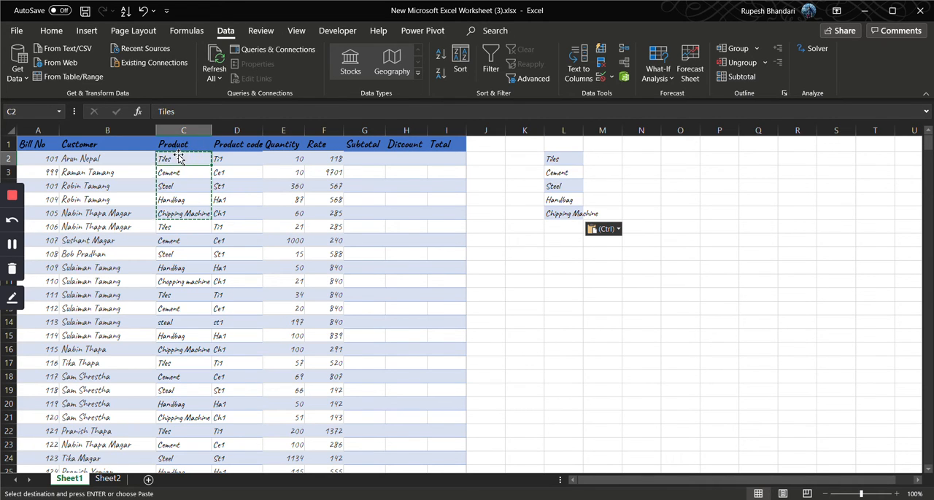
{"action": "key", "text": "ctrl"}
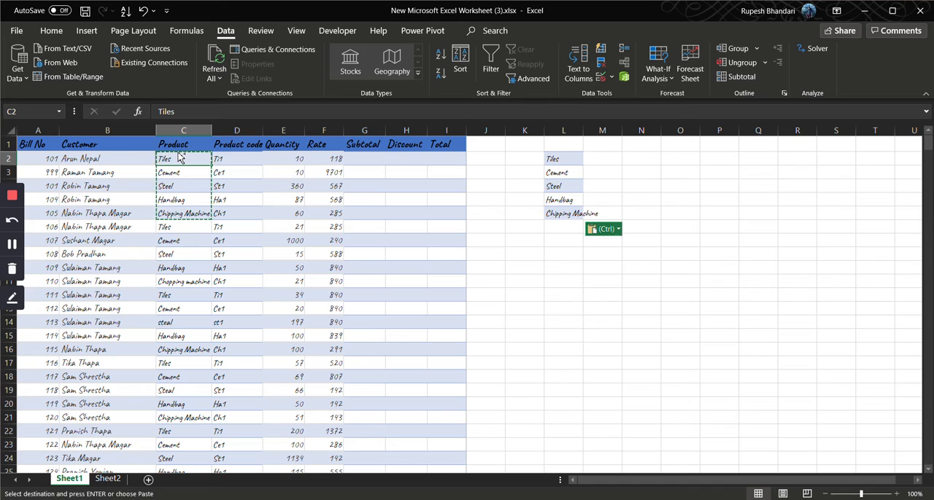
{"action": "left_click", "coordinate": [92, 166]}
{"action": "left_click", "coordinate": [93, 173]}
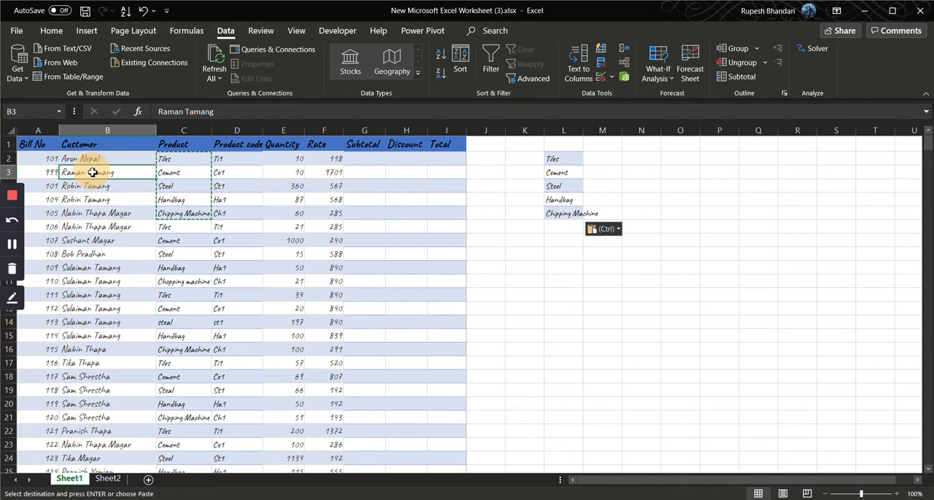
{"action": "double_click", "coordinate": [93, 172]}
Start data validation on all Product entries from C2 down to the last row, allowing values from a List
{"action": "left_click", "coordinate": [174, 157]}
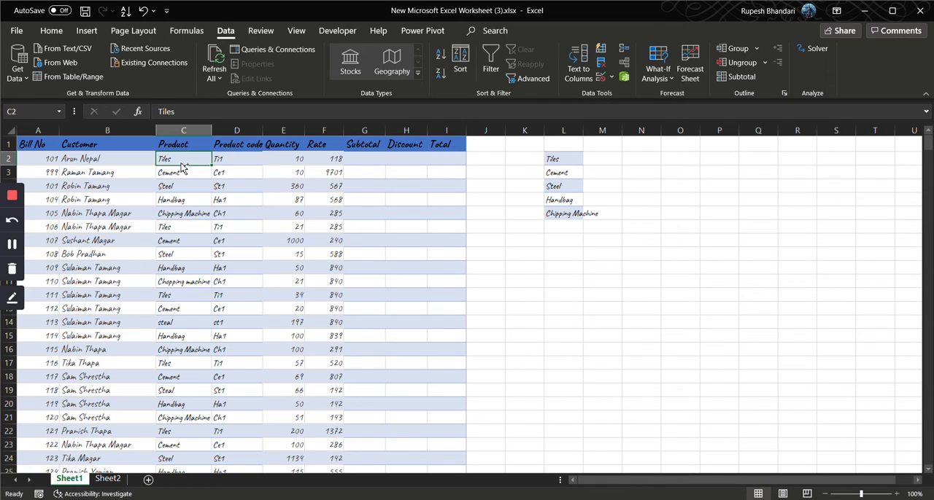
{"action": "key", "text": "ctrl+shift+Down"}
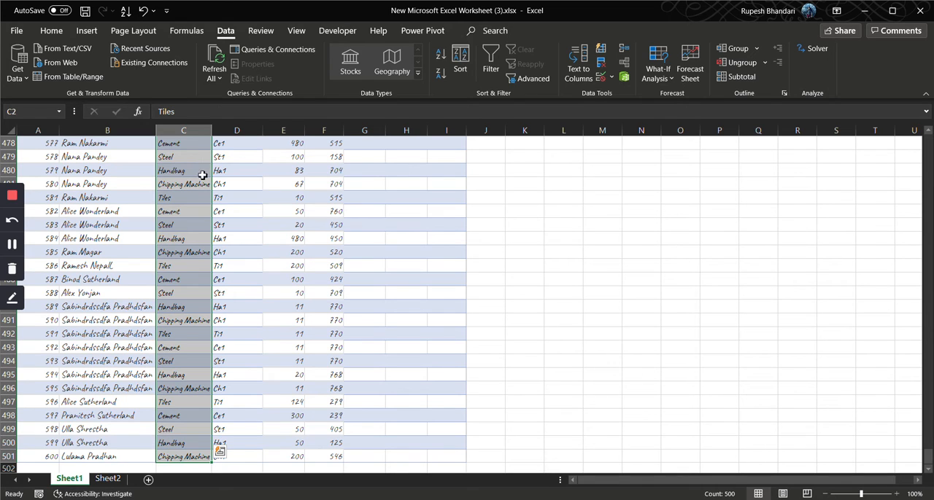
{"action": "left_click", "coordinate": [599, 76]}
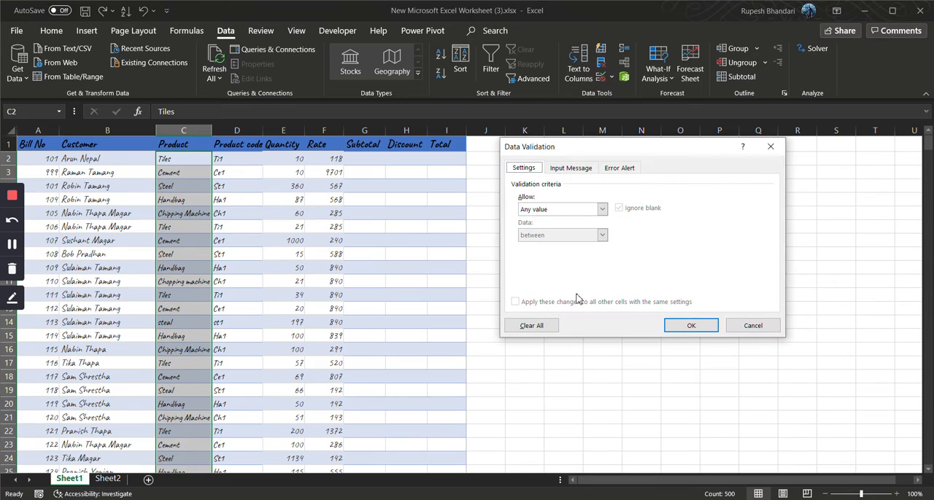
{"action": "left_click", "coordinate": [605, 210]}
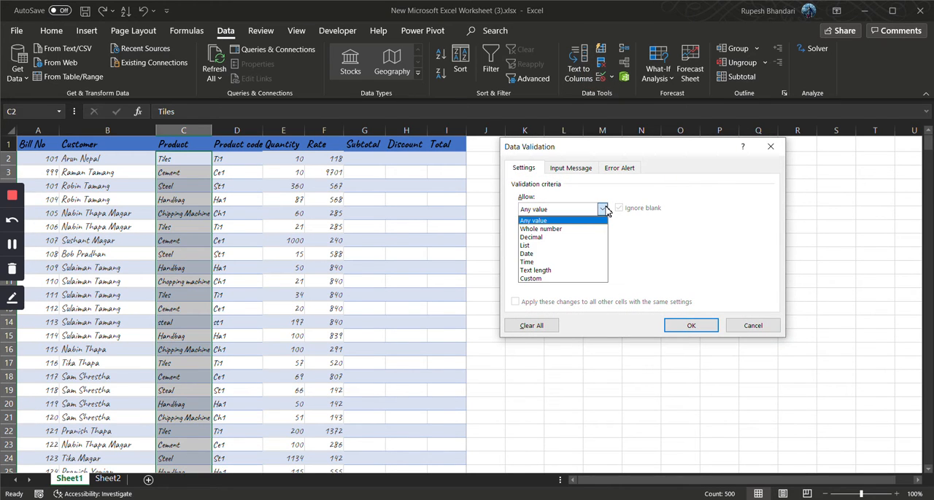
{"action": "left_click", "coordinate": [552, 246]}
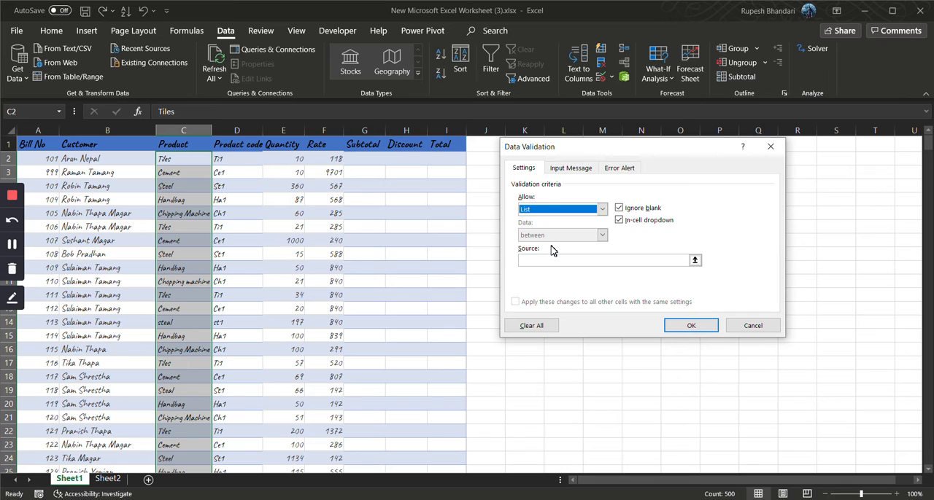
Try to use "=Tiles,Cement,Steel,Handbag, Chipping Machine" as the validation list's source
{"action": "left_click", "coordinate": [558, 260]}
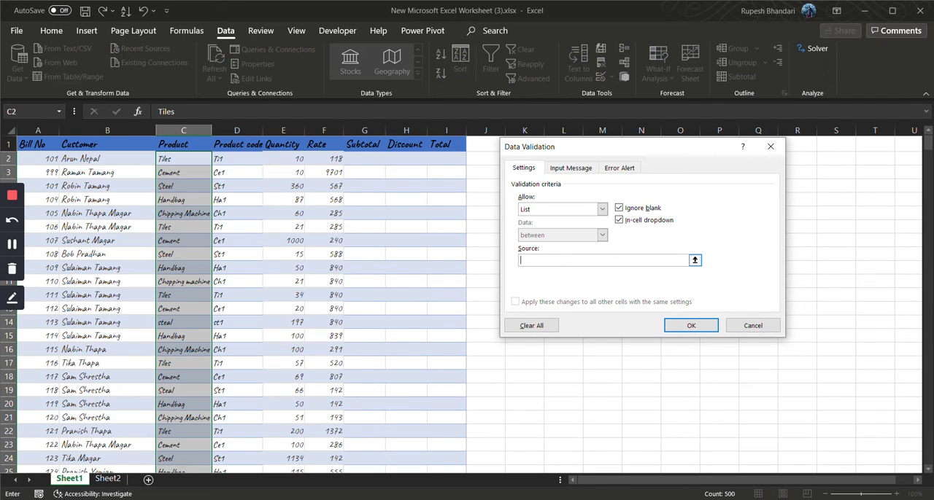
{"action": "type", "text": "=Tiles,Cement,Steel,Handbag, Chipping Machine"}
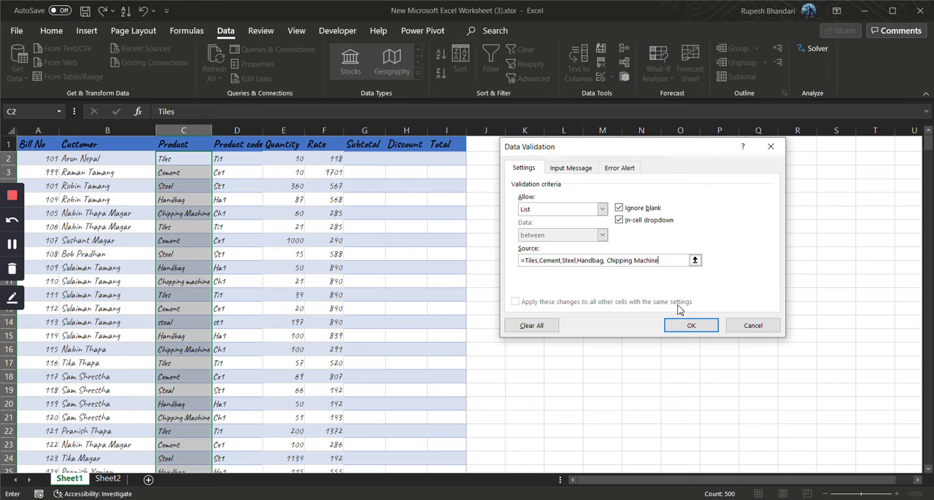
{"action": "left_click", "coordinate": [629, 169]}
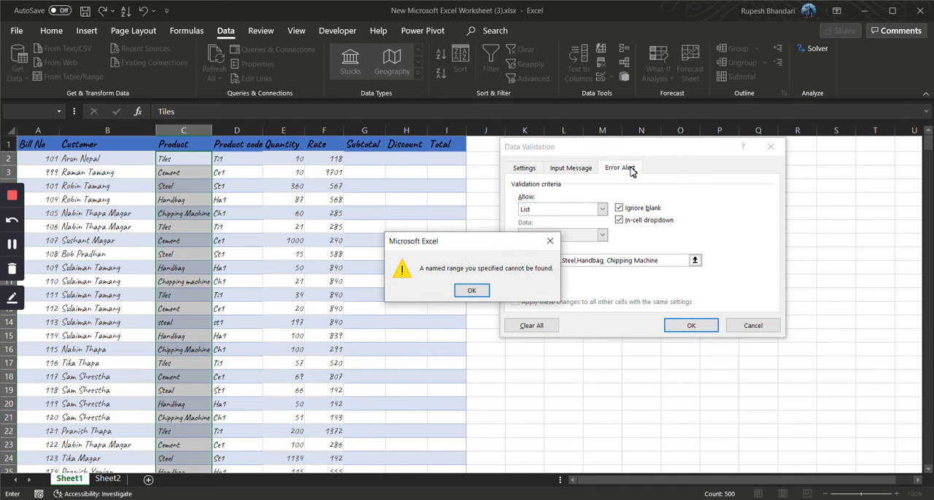
{"action": "left_click", "coordinate": [473, 290]}
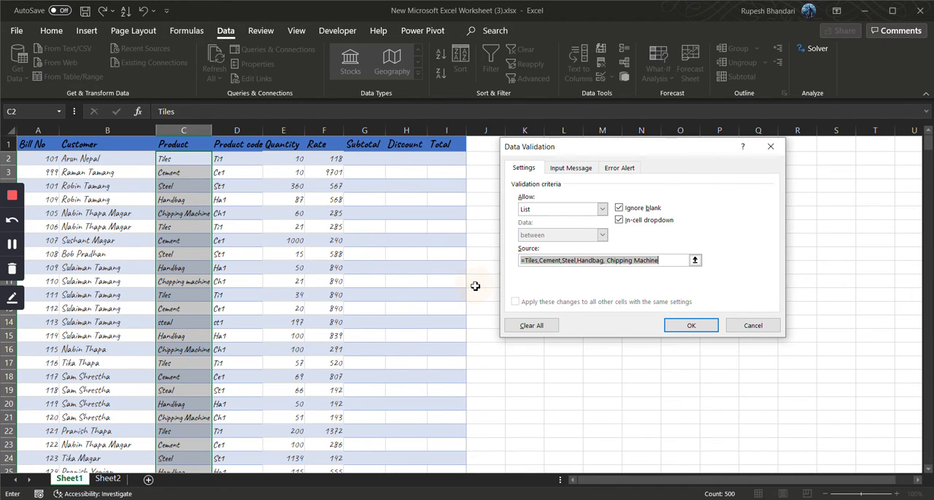
Remove the space before Chipping Machine in the list source and try to apply the validation again
{"action": "left_click", "coordinate": [524, 263]}
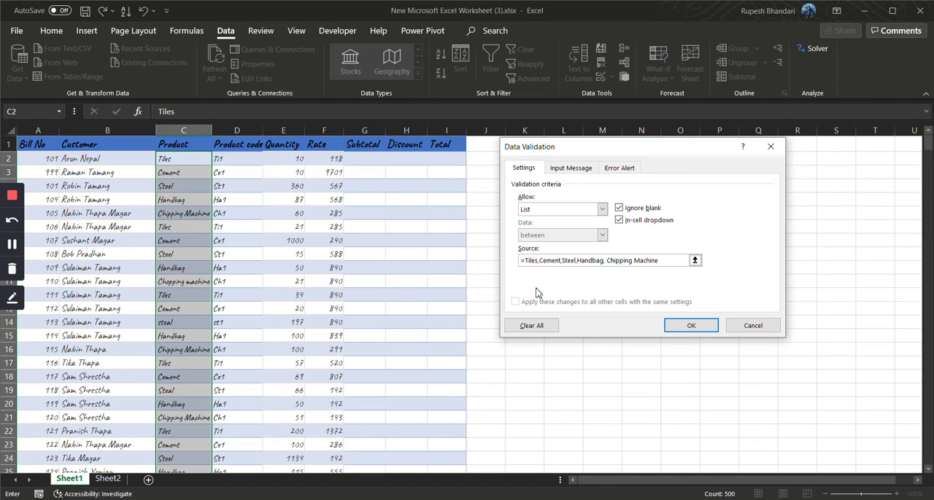
{"action": "left_click", "coordinate": [606, 260]}
{"action": "key", "text": "BackSpace"}
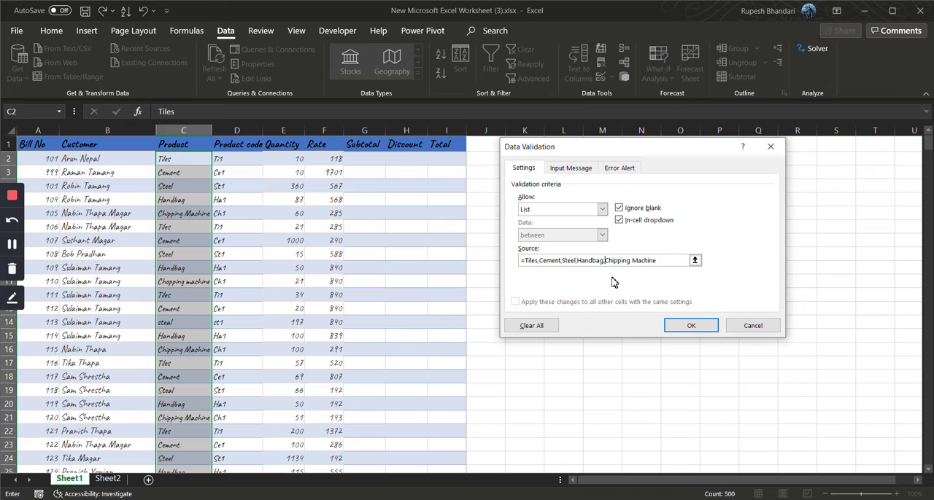
{"action": "left_click", "coordinate": [689, 325]}
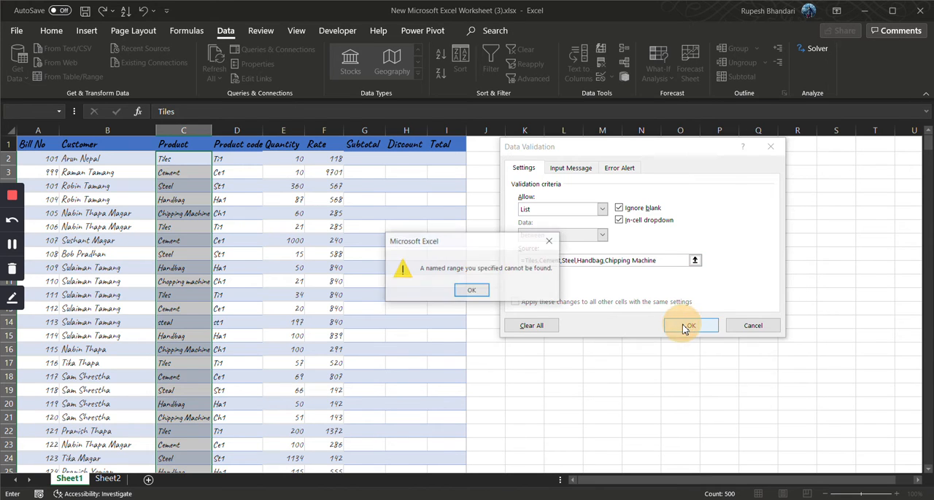
{"action": "left_click", "coordinate": [467, 290]}
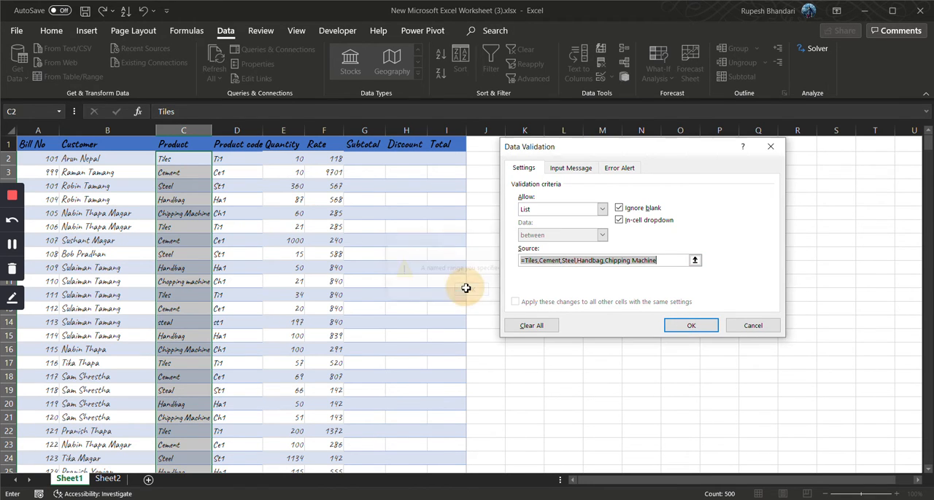
Replace the typed product names in the validation source with the range =$L$2:$L$6 and apply the rule
{"action": "left_click", "coordinate": [523, 260]}
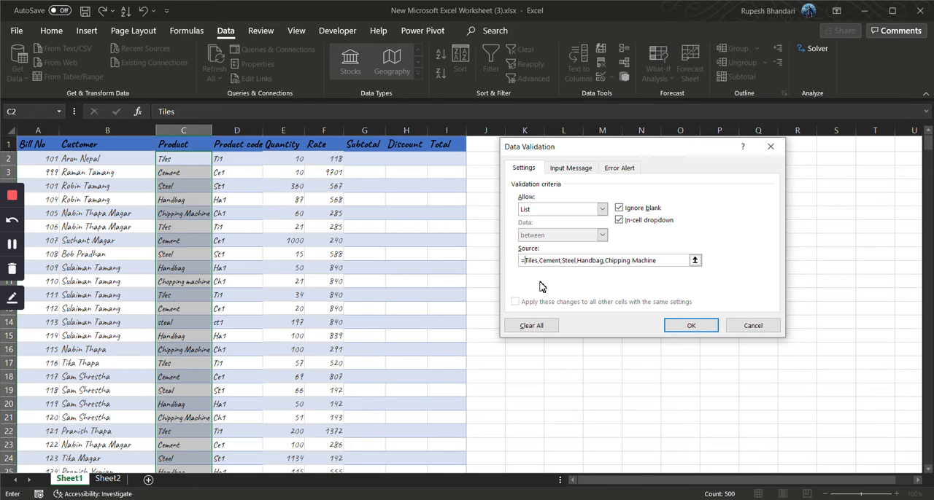
{"action": "left_click_drag", "start_coordinate": [589, 153], "coordinate": [711, 175]}
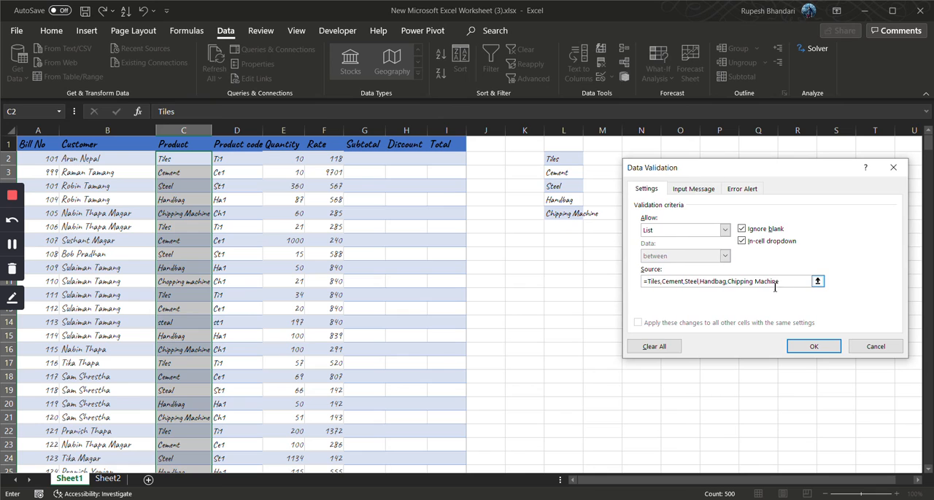
{"action": "left_click_drag", "start_coordinate": [779, 282], "coordinate": [644, 282]}
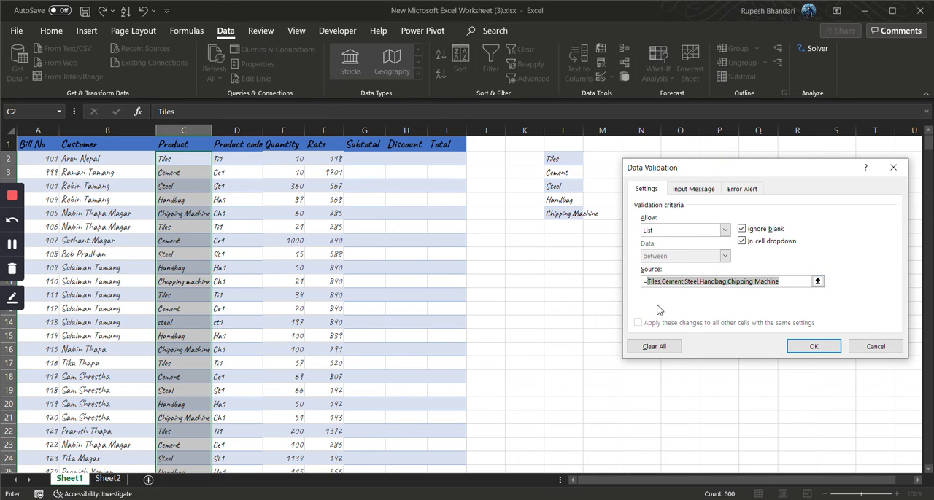
{"action": "left_click_drag", "start_coordinate": [553, 160], "coordinate": [552, 209]}
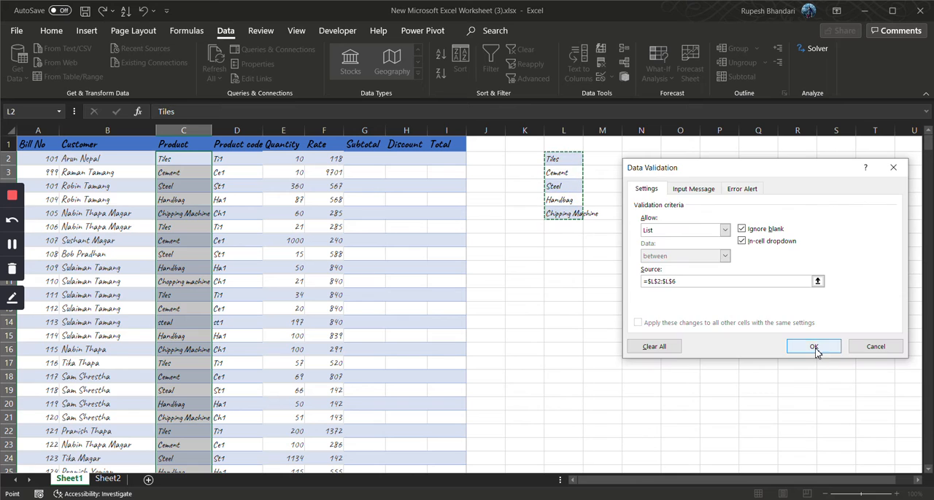
{"action": "left_click", "coordinate": [785, 352]}
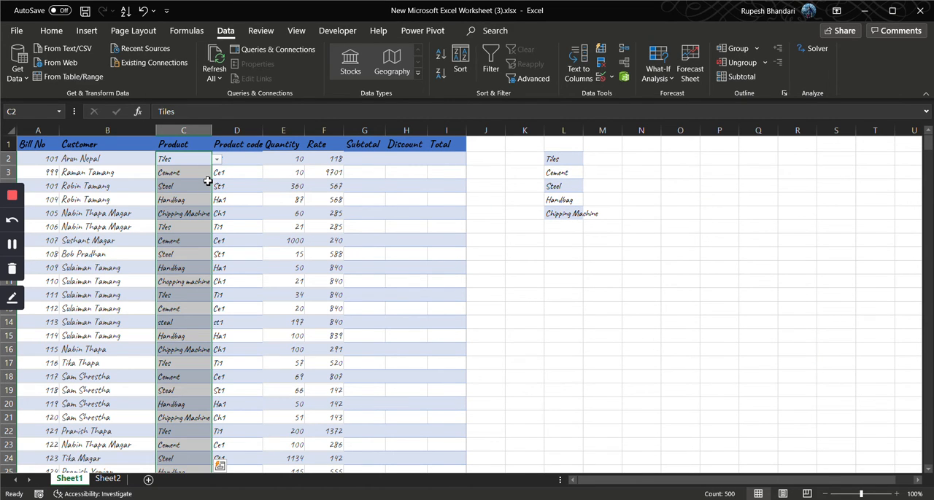
Check the product choices offered by the dropdown in C2 against the source list in column L
{"action": "left_click", "coordinate": [217, 159]}
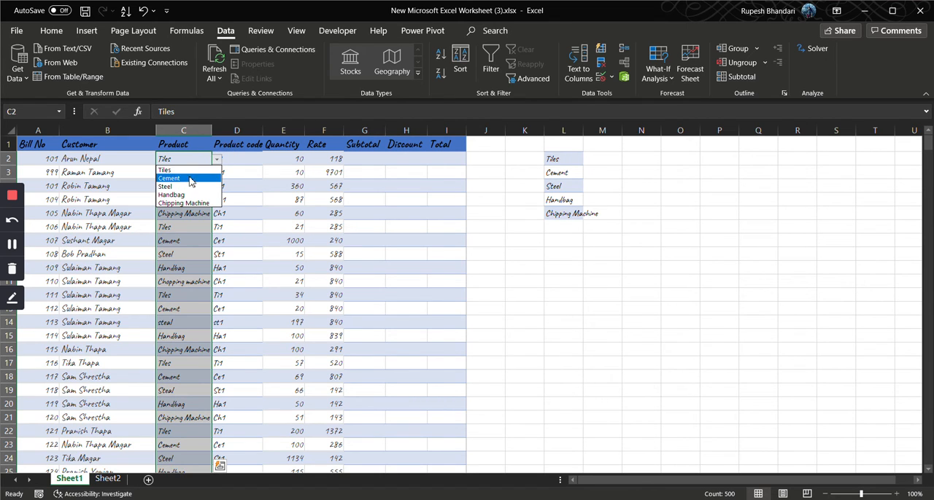
{"action": "left_click", "coordinate": [219, 161]}
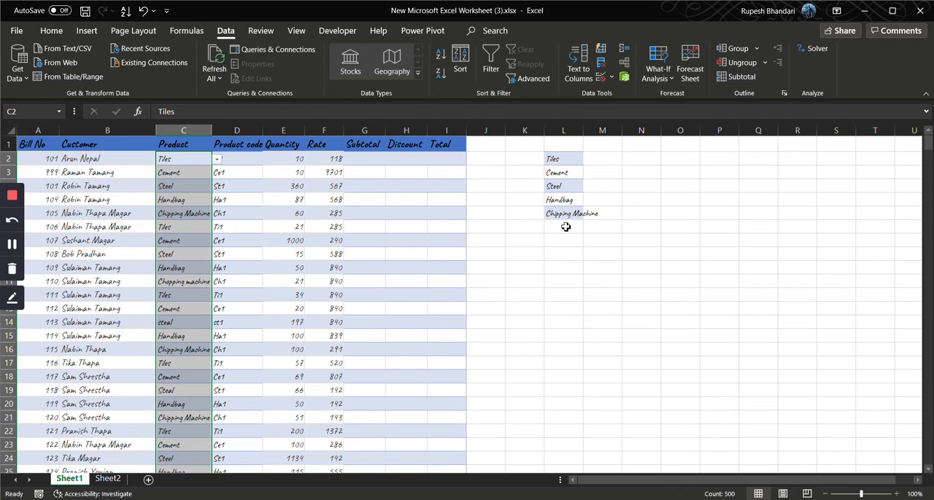
{"action": "left_click", "coordinate": [565, 160]}
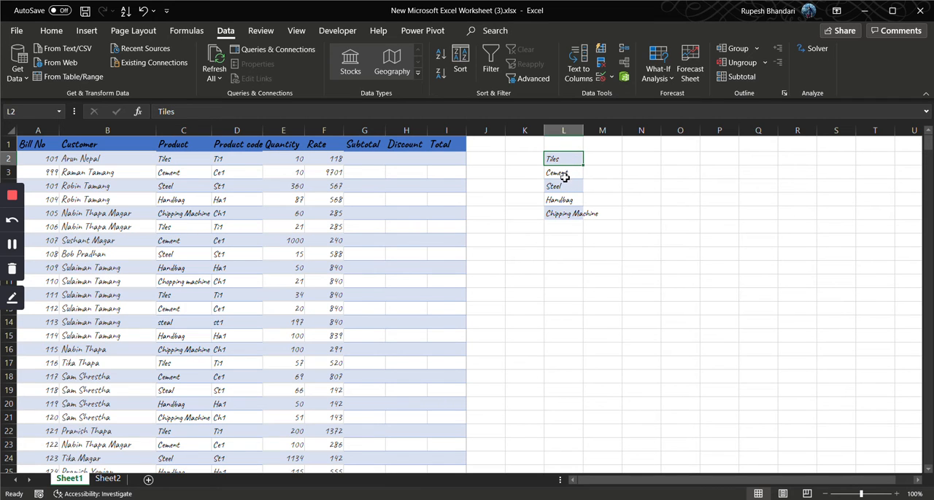
{"action": "left_click", "coordinate": [559, 146]}
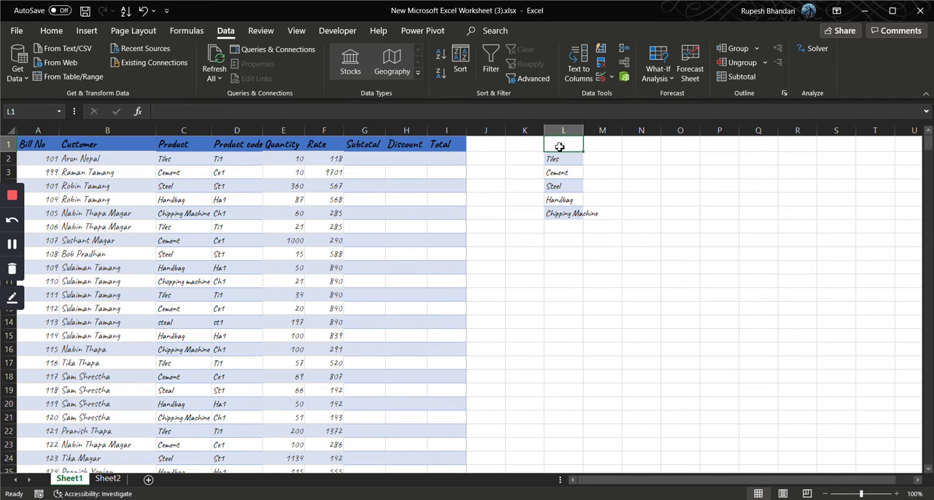
Add the header "Product" in L1 and convert L1:L6 into a table with headers
{"action": "type", "text": "Product"}
{"action": "key", "text": "Return"}
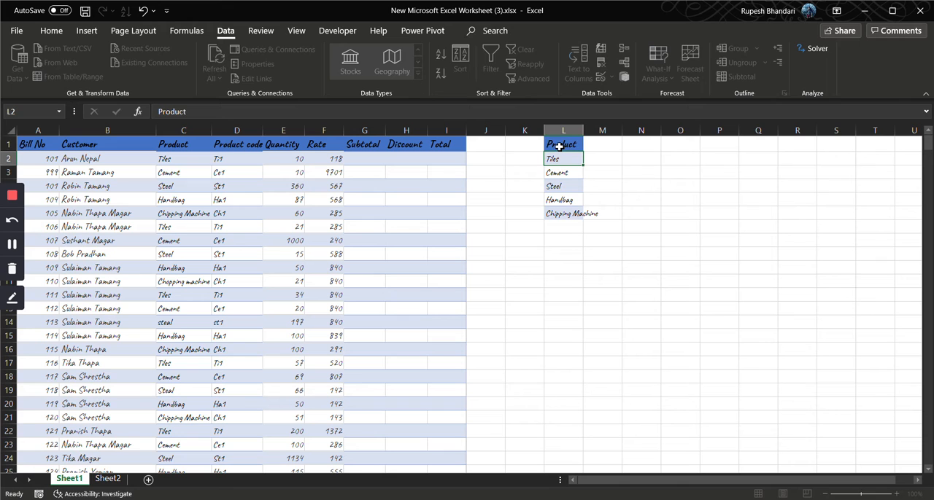
{"action": "left_click", "coordinate": [85, 31]}
{"action": "left_click", "coordinate": [95, 55]}
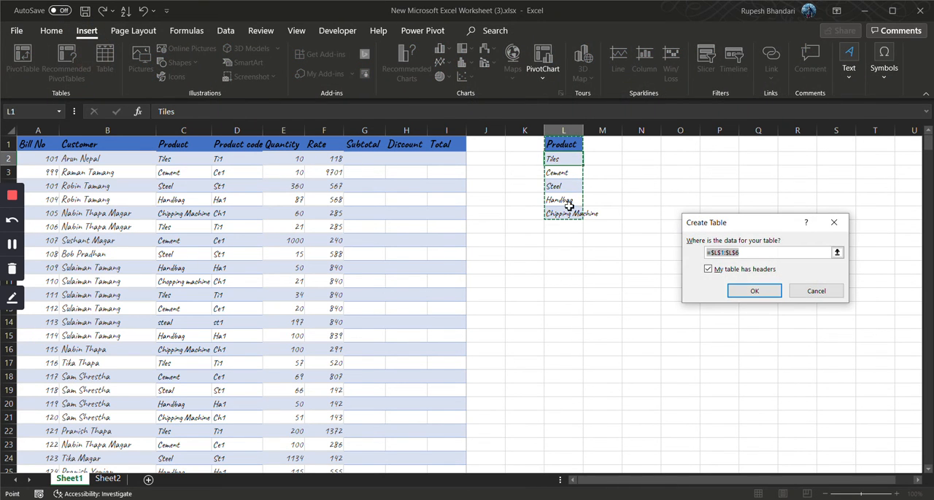
{"action": "left_click", "coordinate": [750, 292]}
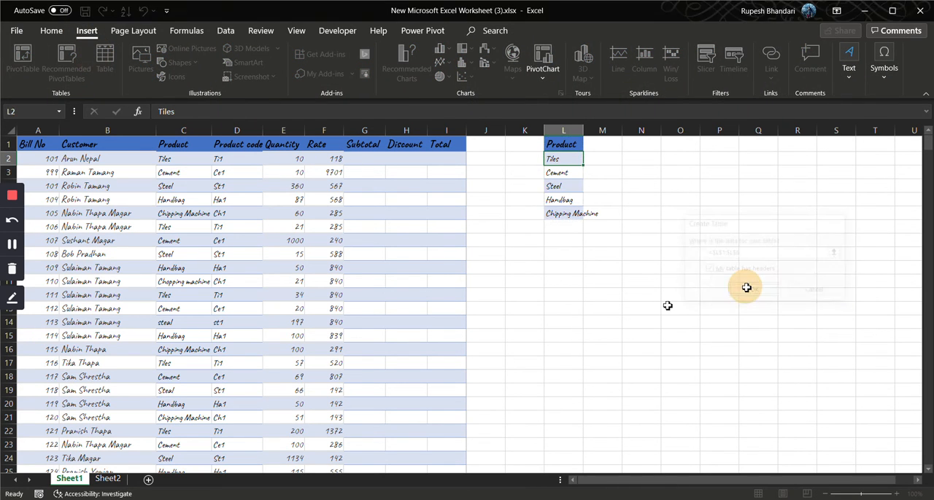
Add "Bag" as a new product in L7, directly below Chipping Machine in the product table
{"action": "left_click", "coordinate": [571, 227]}
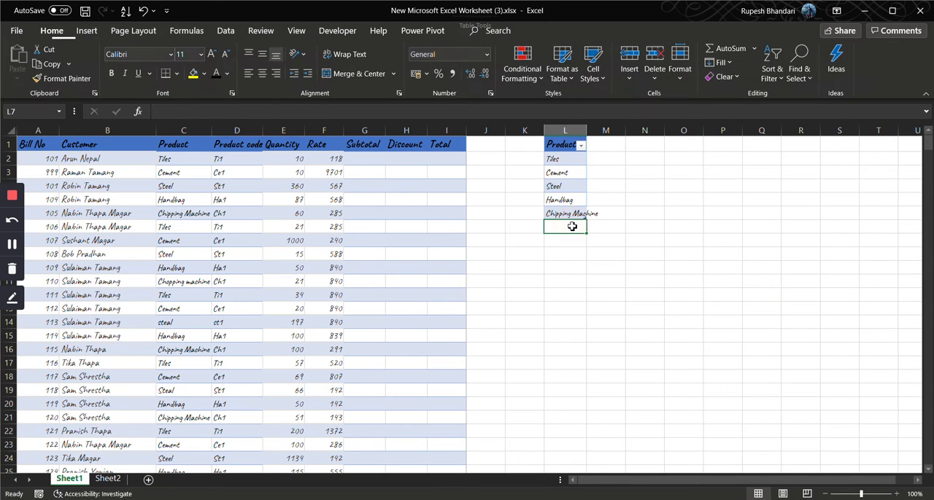
{"action": "left_click", "coordinate": [559, 160]}
{"action": "left_click", "coordinate": [567, 228]}
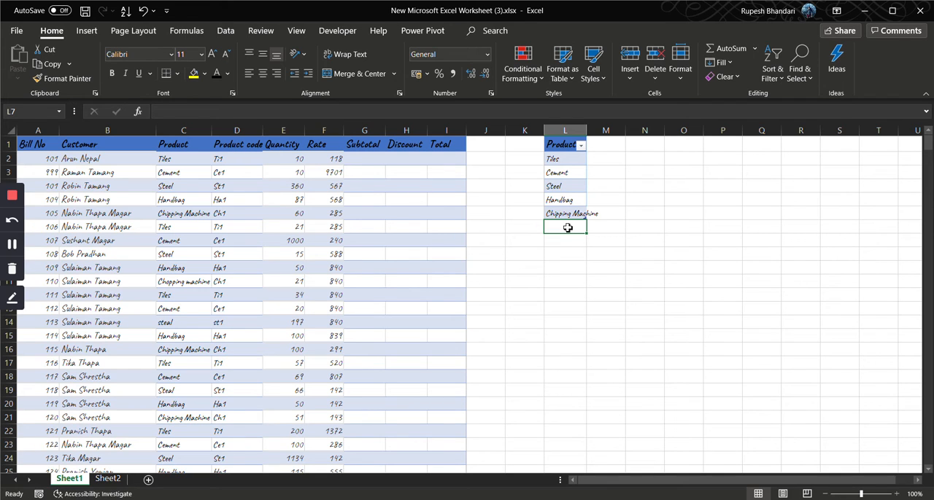
{"action": "type", "text": "Bag"}
{"action": "key", "text": "Return"}
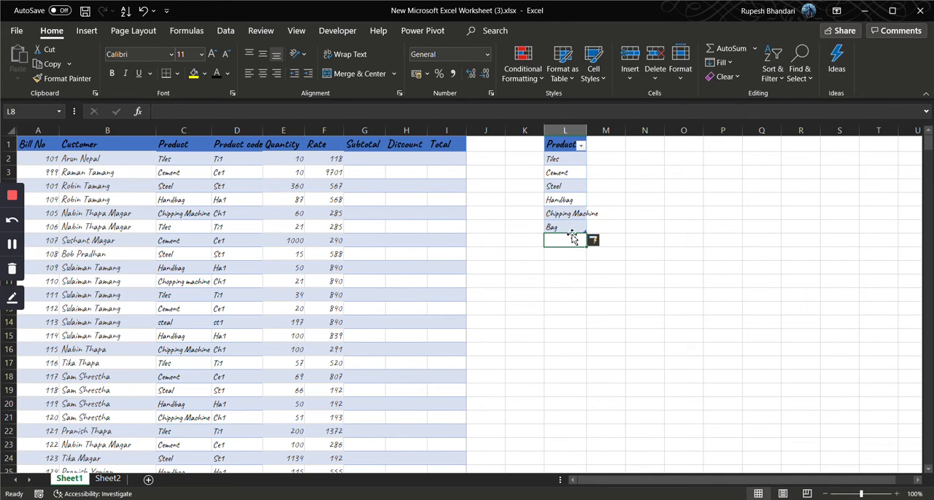
Check whether the product dropdown in C2 offers the added Bag entry, keeping Tiles as the selection
{"action": "left_click", "coordinate": [198, 162]}
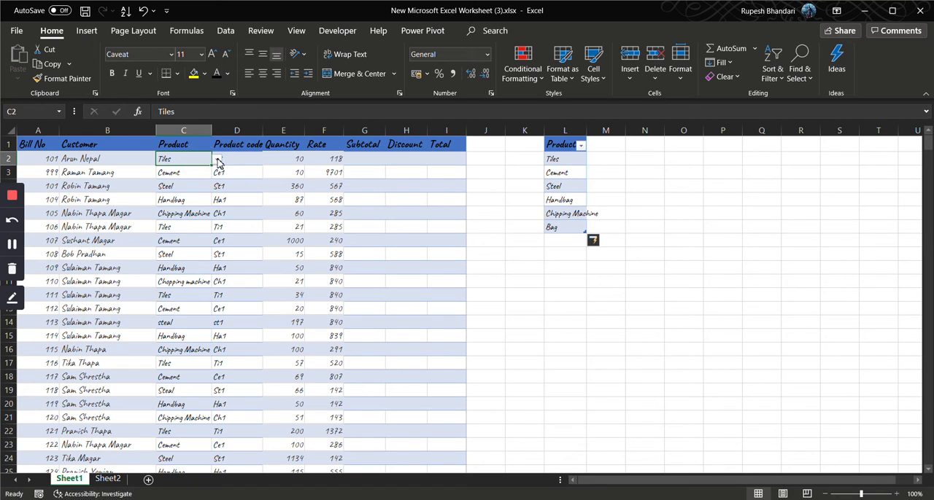
{"action": "left_click", "coordinate": [217, 161]}
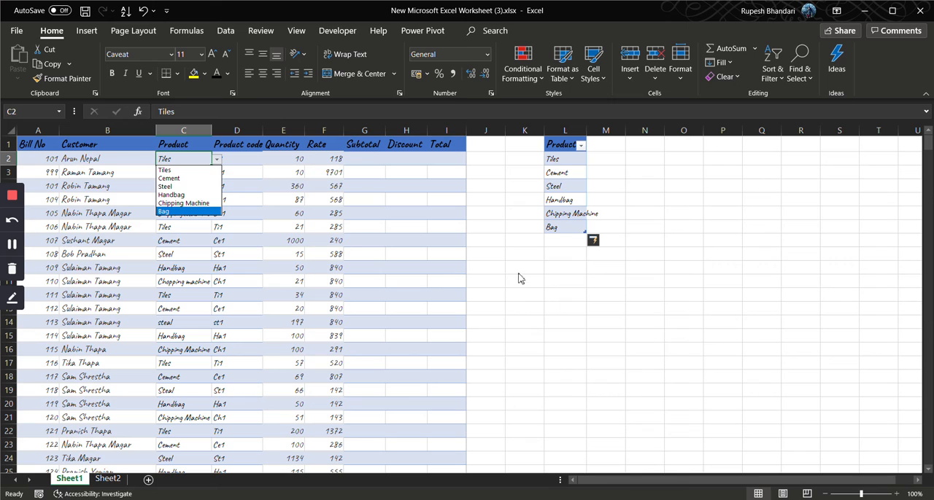
{"action": "left_click", "coordinate": [563, 171]}
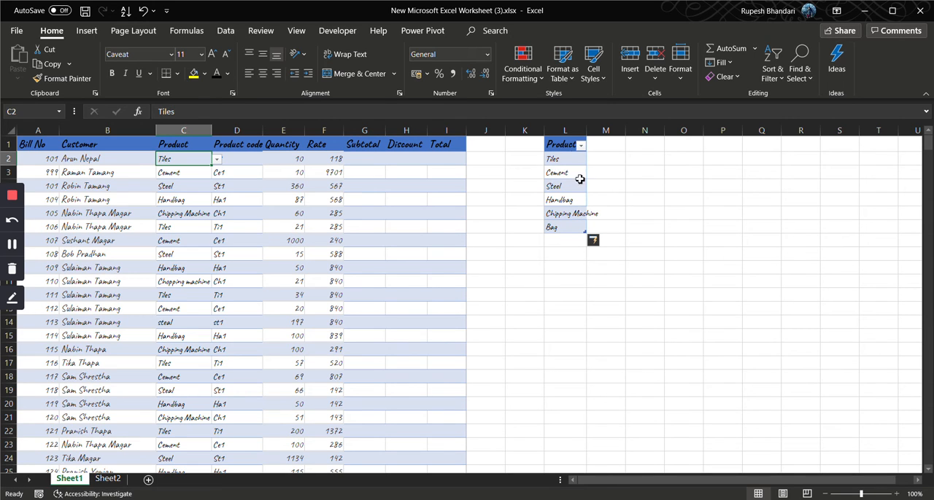
{"action": "left_click", "coordinate": [217, 160]}
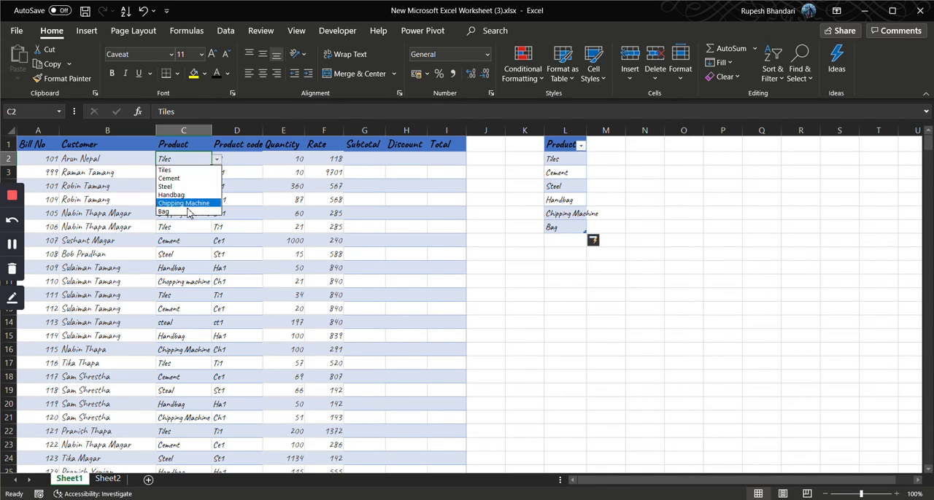
{"action": "left_click", "coordinate": [182, 172]}
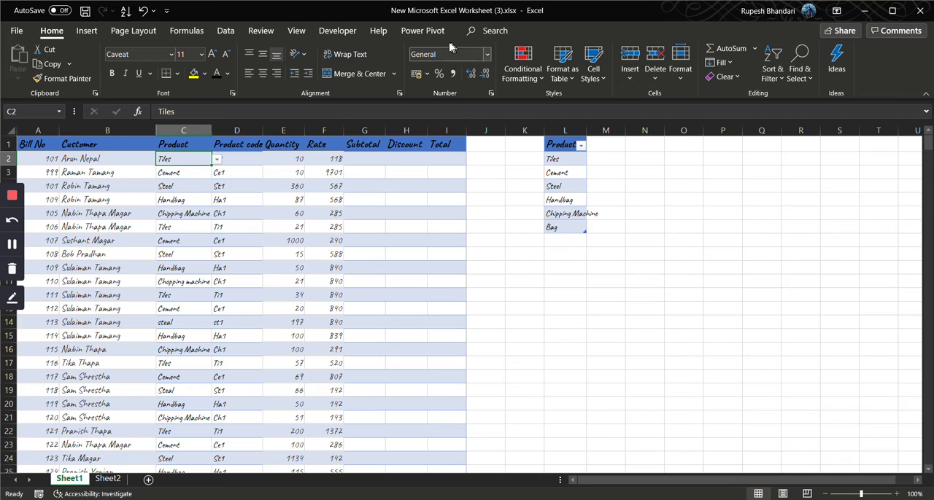
Give the data validation of C2 a Stop error alert with the message "Please enter valid product"
{"action": "left_click", "coordinate": [225, 30]}
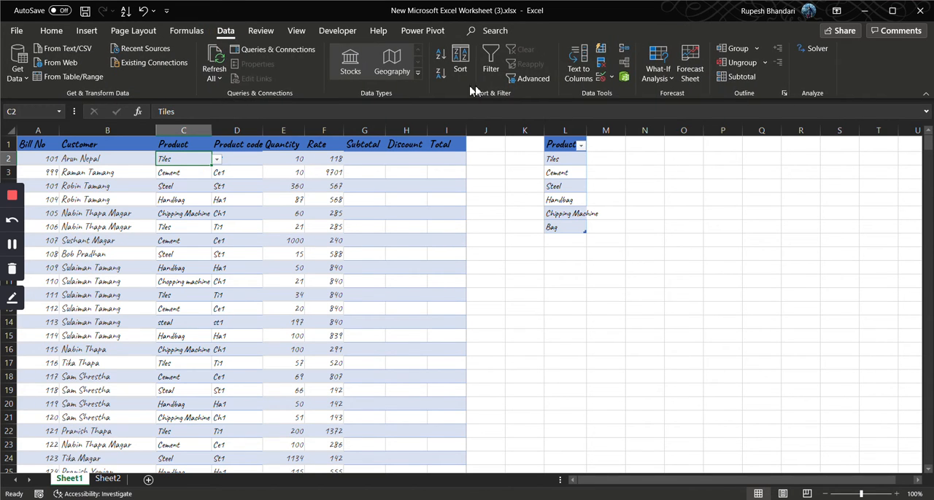
{"action": "left_click", "coordinate": [601, 76]}
{"action": "left_click", "coordinate": [724, 231]}
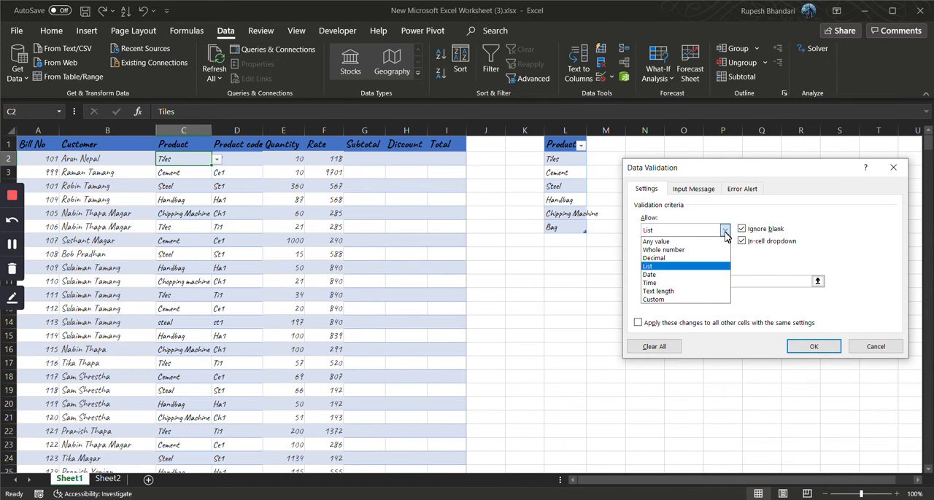
{"action": "left_click", "coordinate": [692, 310]}
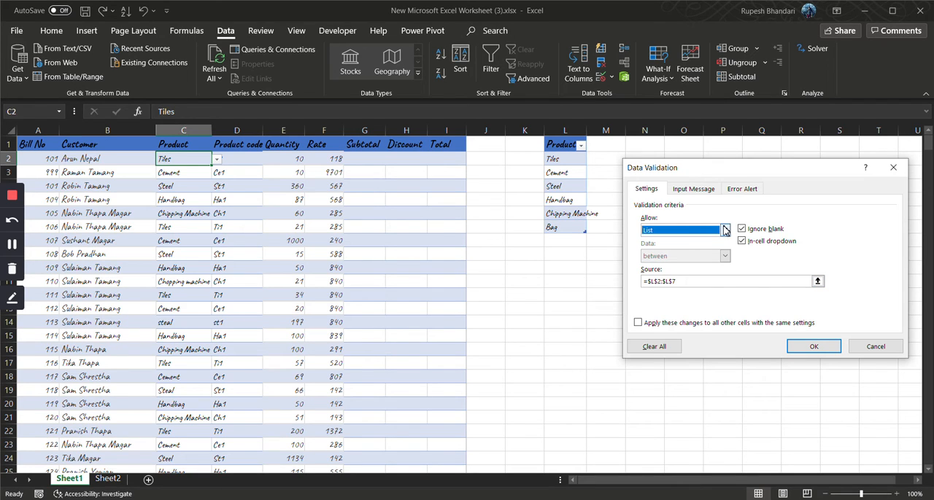
{"action": "left_click", "coordinate": [738, 191]}
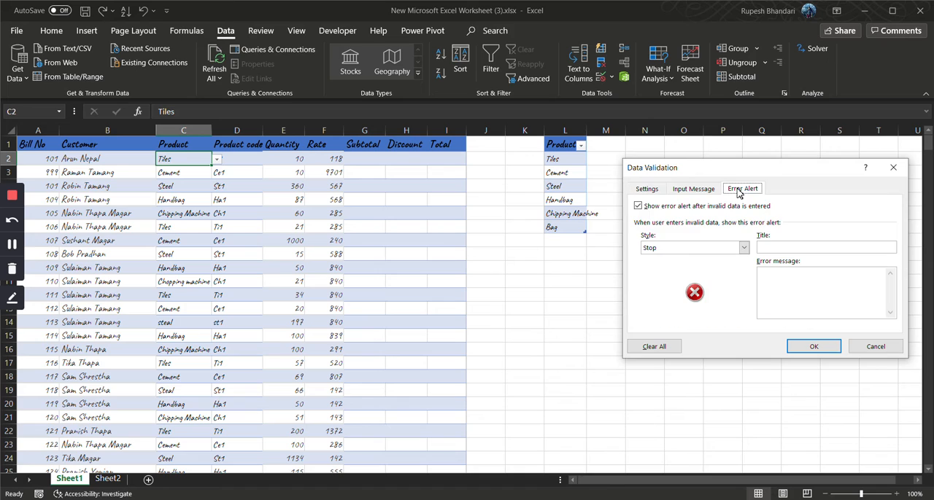
{"action": "left_click", "coordinate": [783, 272]}
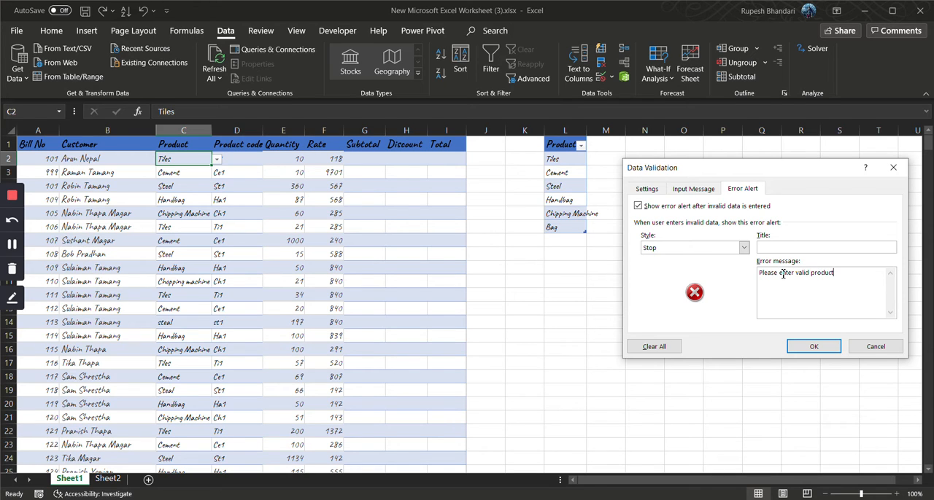
{"action": "left_click", "coordinate": [811, 346]}
Try to enter the unlisted product "Ship" in C3 to test the validation, retry it, and cancel the entry
{"action": "left_click", "coordinate": [181, 175]}
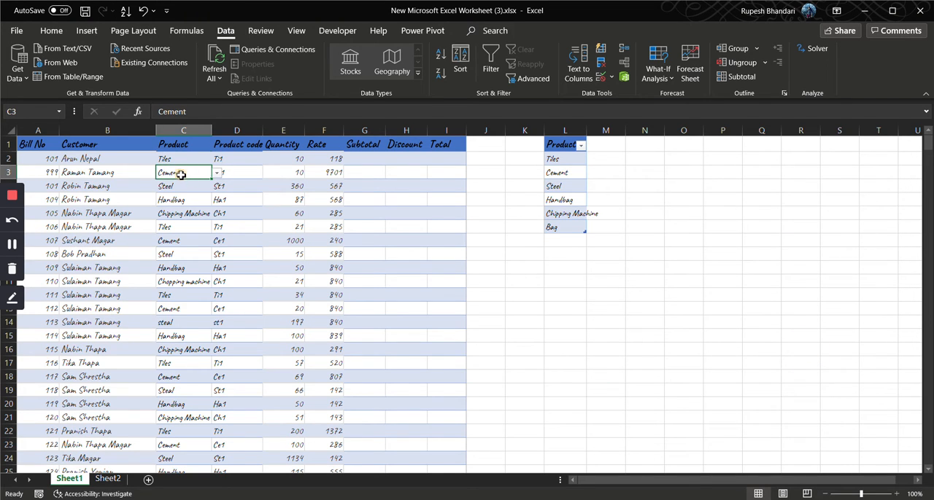
{"action": "type", "text": "S"}
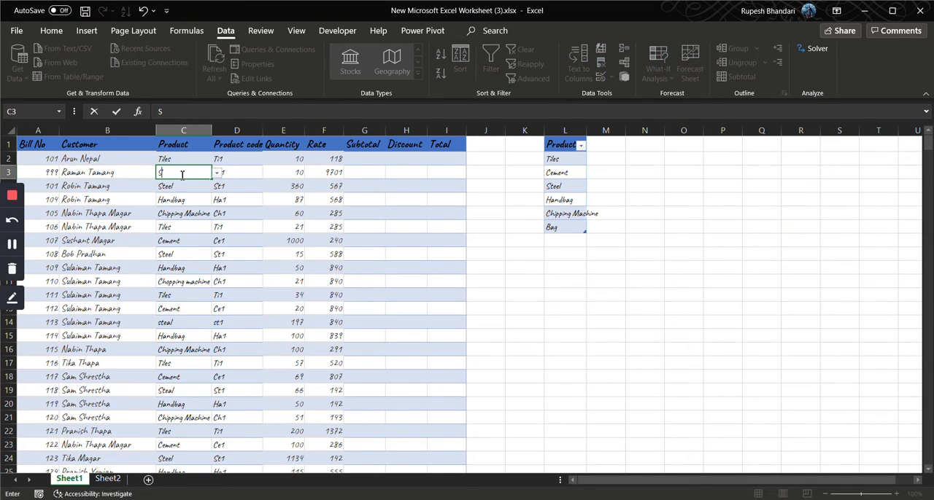
{"action": "type", "text": "hip"}
{"action": "key", "text": "Return"}
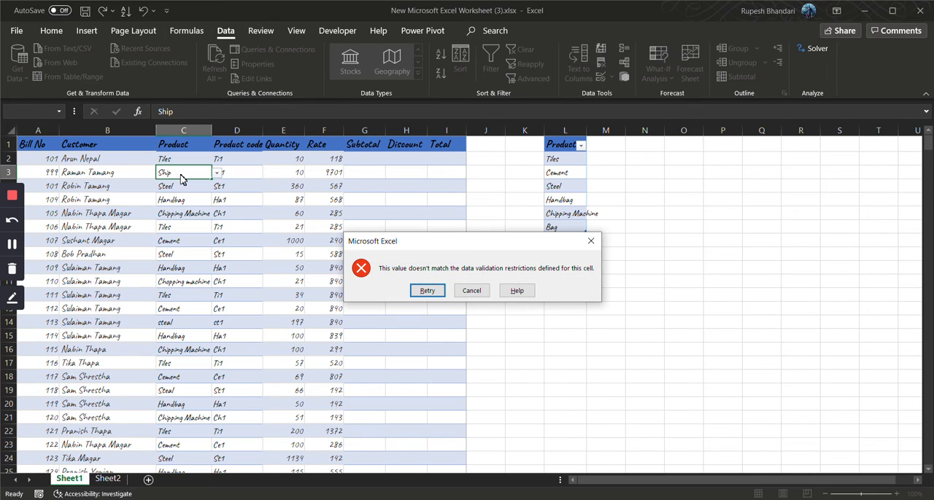
{"action": "left_click", "coordinate": [429, 291]}
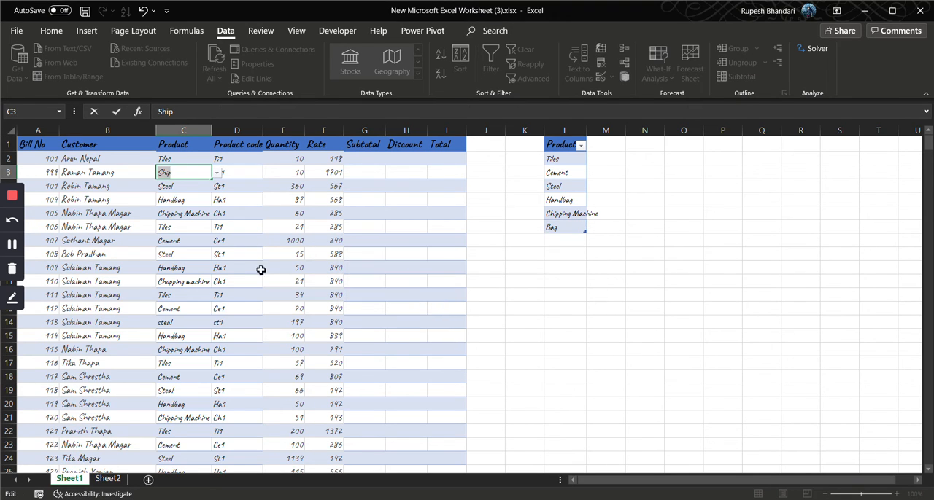
{"action": "key", "text": "Return"}
{"action": "left_click", "coordinate": [472, 290]}
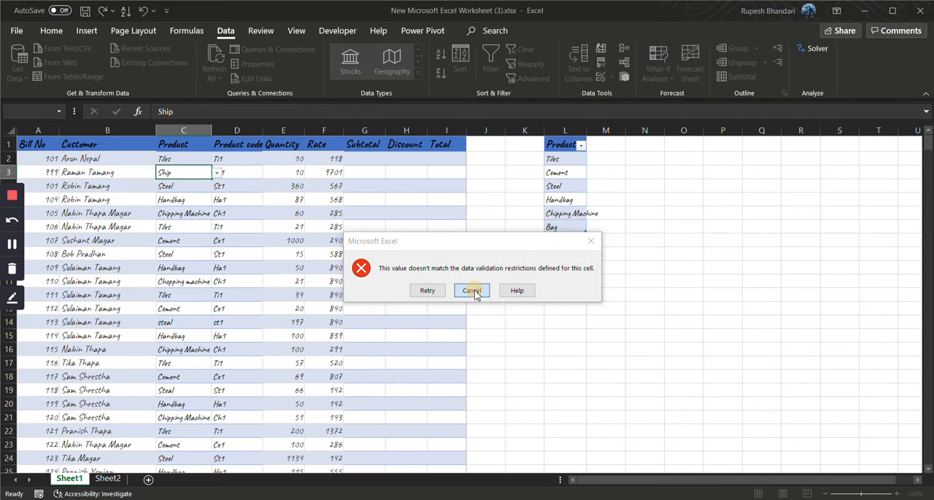
{"action": "left_click", "coordinate": [247, 174]}
Restrict the Bill No cells A2:A501 to whole numbers between 101 and 999 with data validation
{"action": "left_click", "coordinate": [52, 159]}
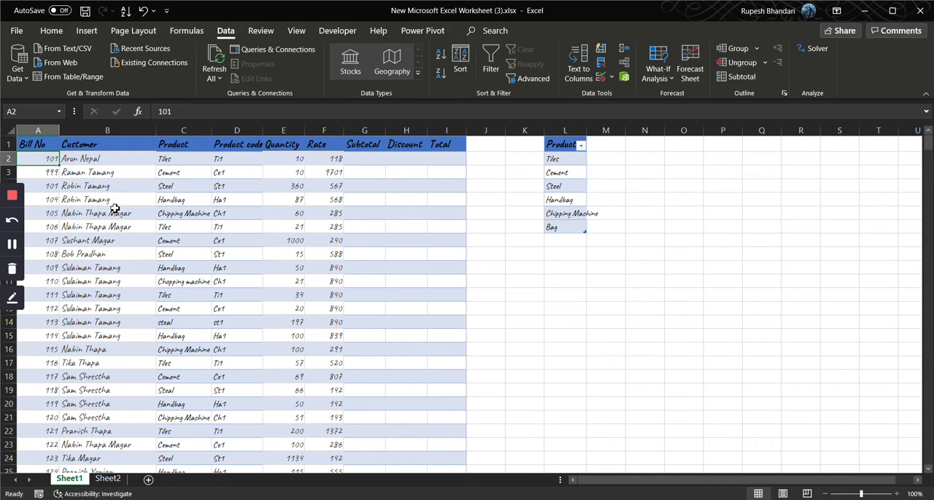
{"action": "key", "text": "ctrl+shift+Down"}
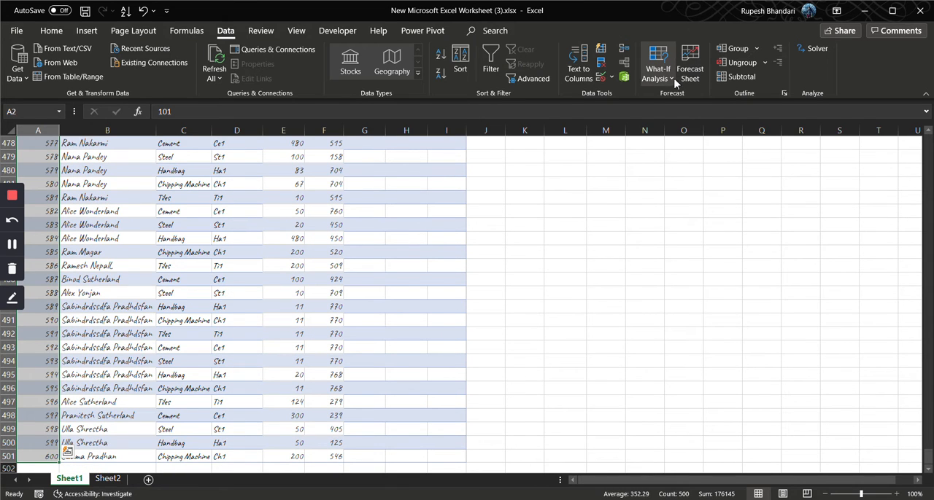
{"action": "left_click", "coordinate": [623, 77]}
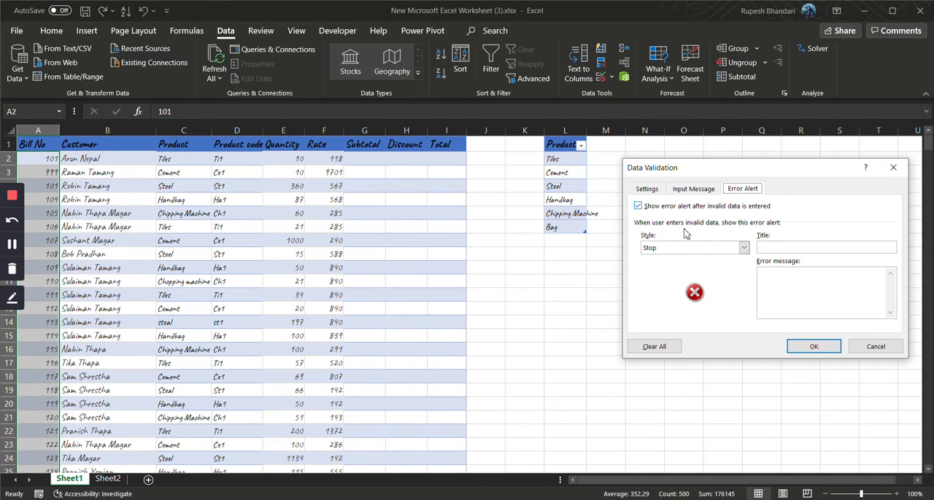
{"action": "left_click", "coordinate": [646, 189]}
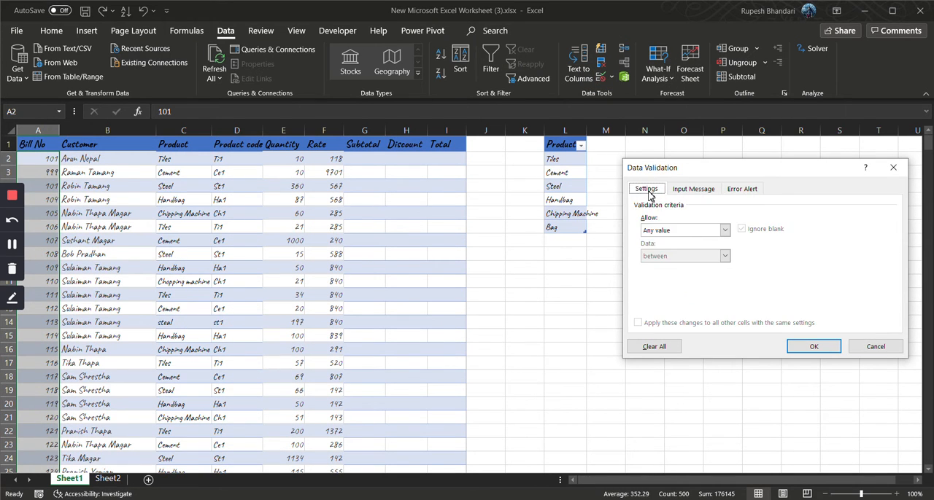
{"action": "left_click", "coordinate": [726, 231]}
{"action": "left_click", "coordinate": [702, 249]}
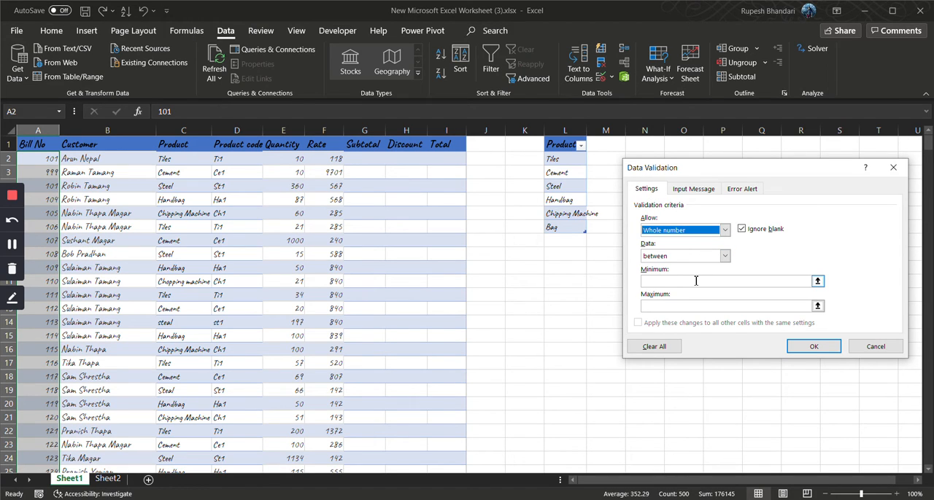
{"action": "left_click", "coordinate": [696, 282]}
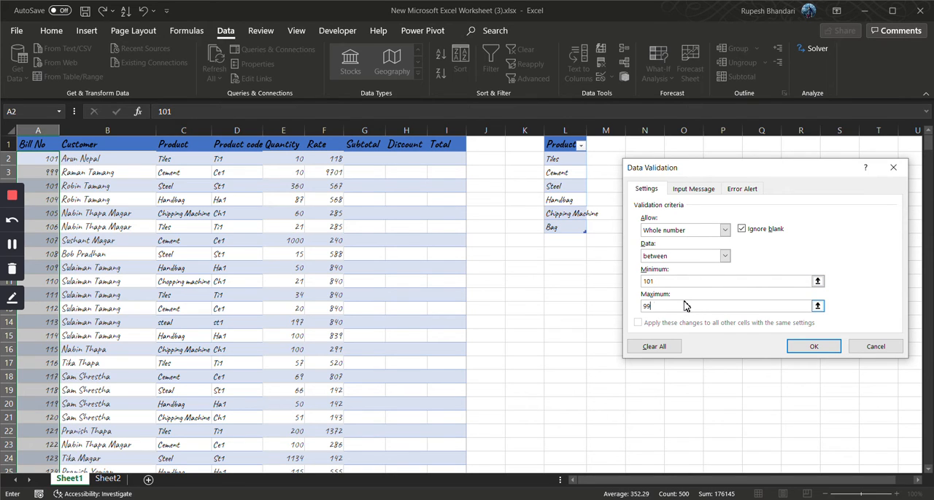
{"action": "left_click", "coordinate": [814, 347]}
Try to enter bill number 1200 in A3 to test the number limits, and cancel the entry
{"action": "left_click", "coordinate": [40, 175]}
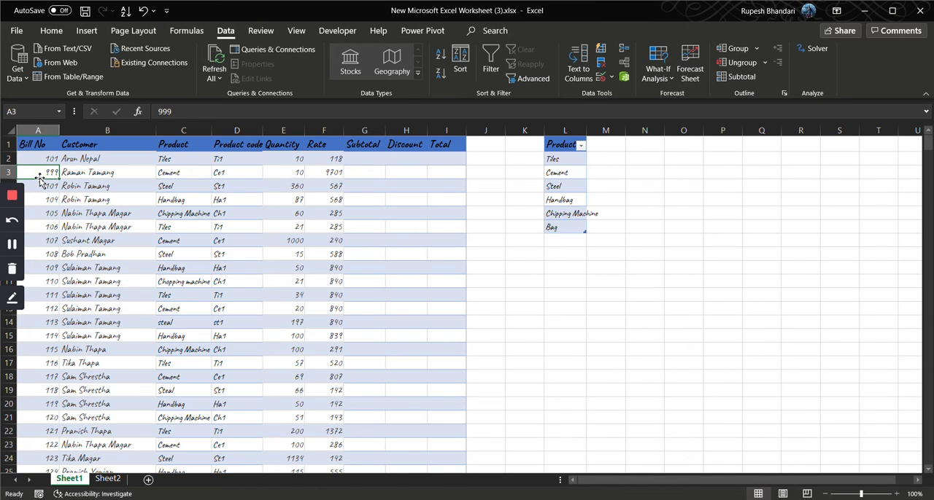
{"action": "type", "text": "1200"}
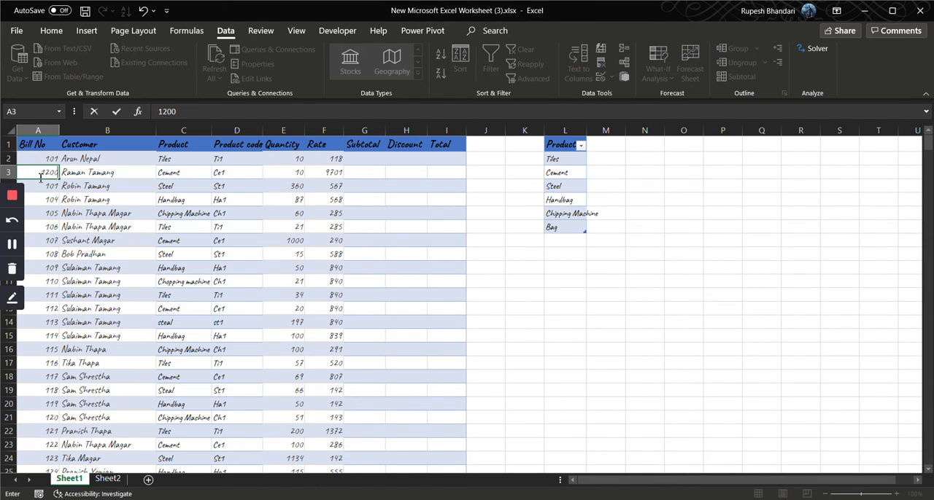
{"action": "key", "text": "Return"}
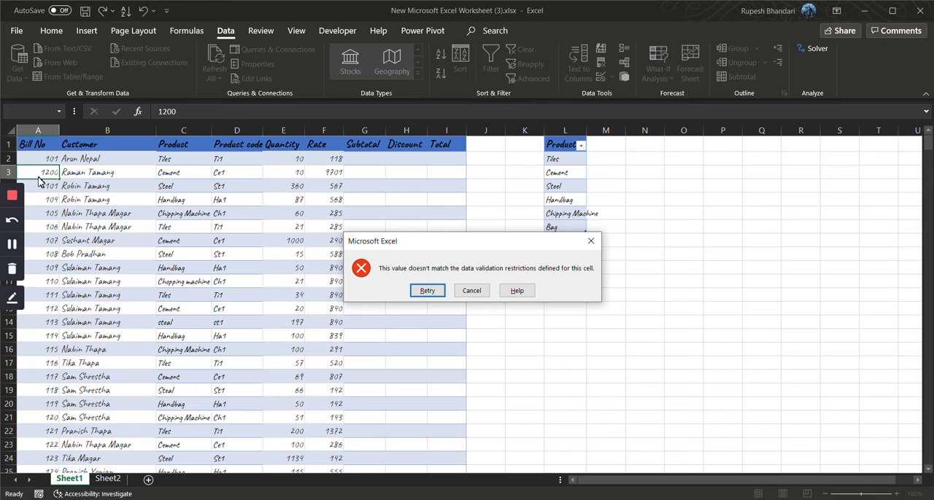
{"action": "left_click", "coordinate": [473, 291]}
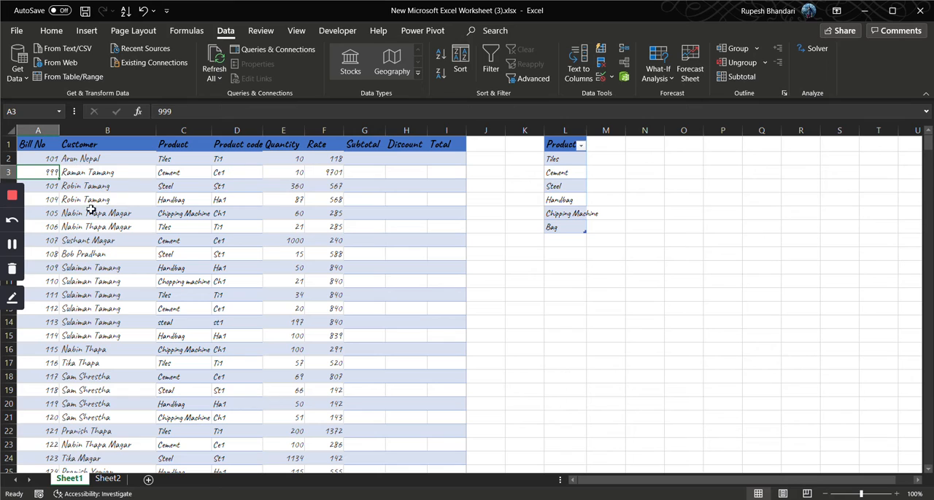
{"action": "left_click", "coordinate": [573, 172]}
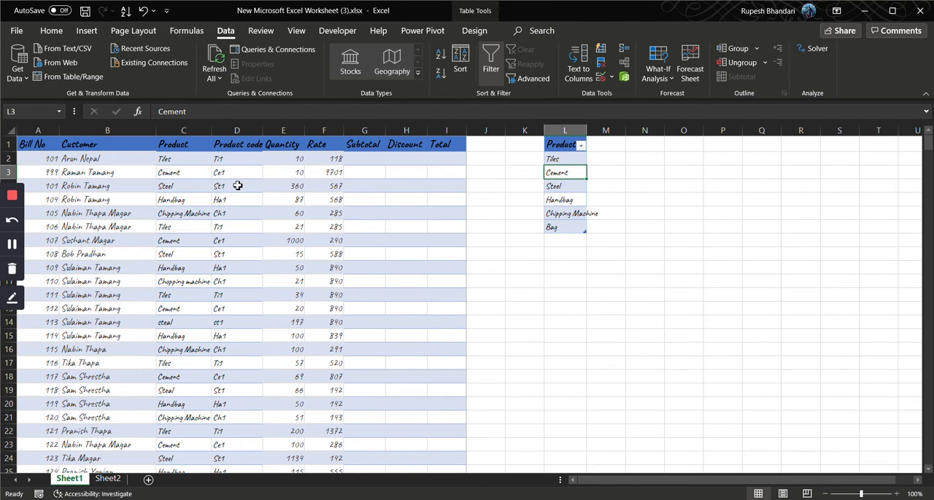
{"action": "left_click", "coordinate": [183, 162]}
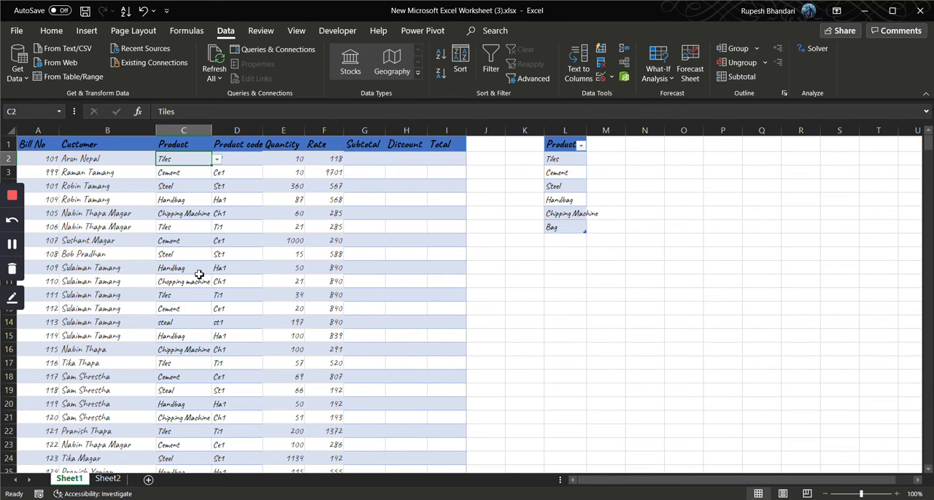
Create named ranges from the sales data A1:I501, using the top row labels as names
{"action": "left_click", "coordinate": [39, 148]}
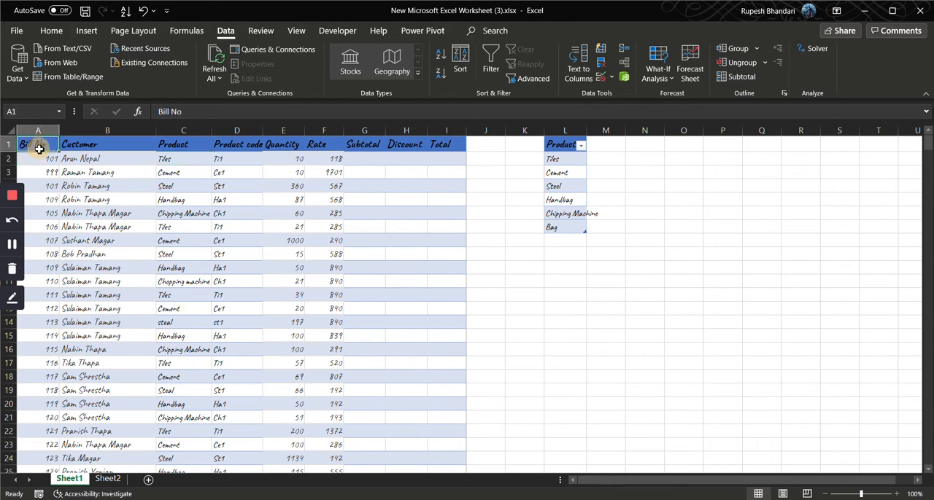
{"action": "key", "text": "ctrl+shift+Right"}
{"action": "key", "text": "ctrl+shift+Down"}
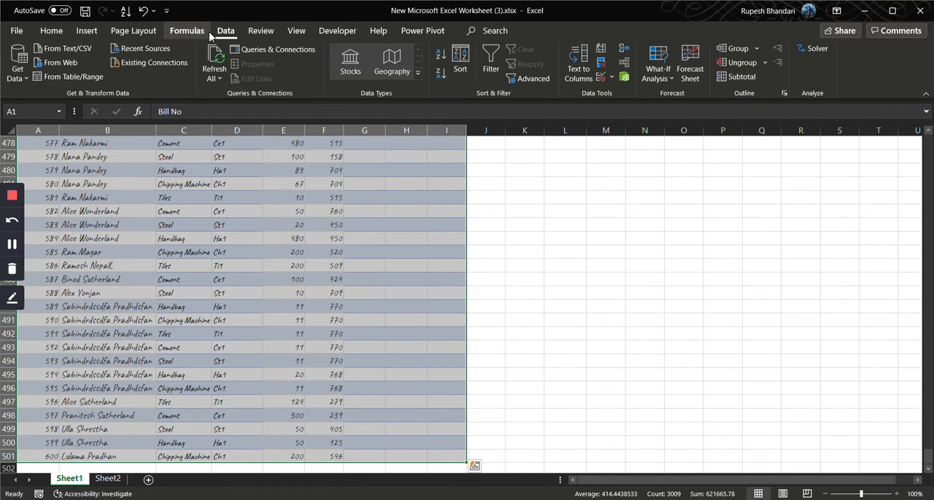
{"action": "left_click", "coordinate": [186, 31]}
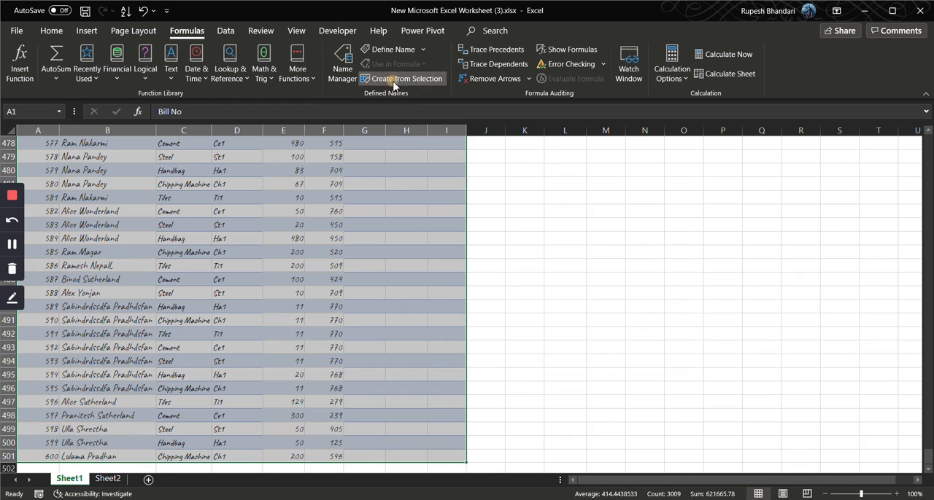
{"action": "left_click", "coordinate": [398, 80]}
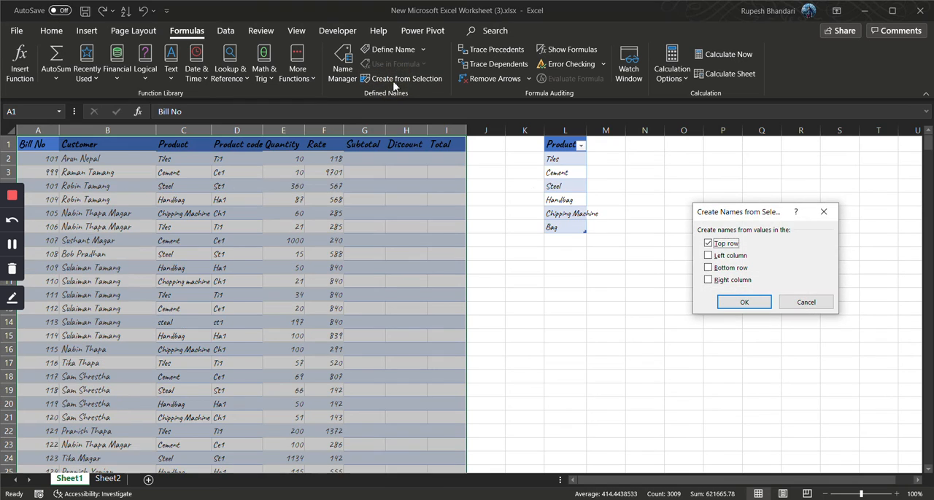
{"action": "left_click", "coordinate": [754, 306]}
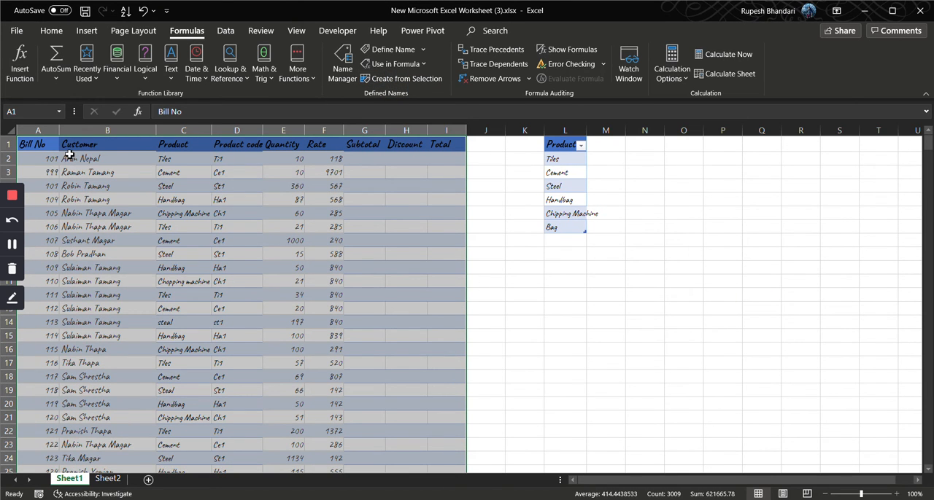
{"action": "left_click", "coordinate": [490, 185]}
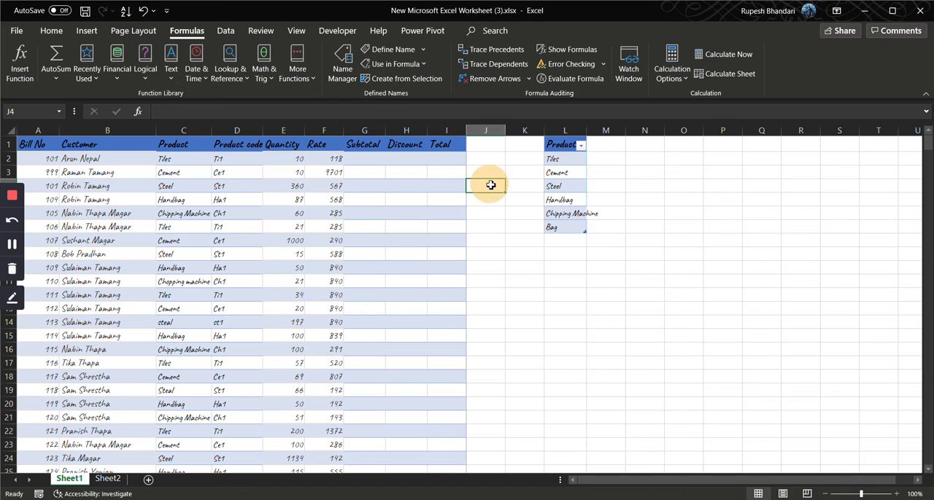
Rename the header of the separate product list in L1 to "Products"
{"action": "left_click", "coordinate": [185, 158]}
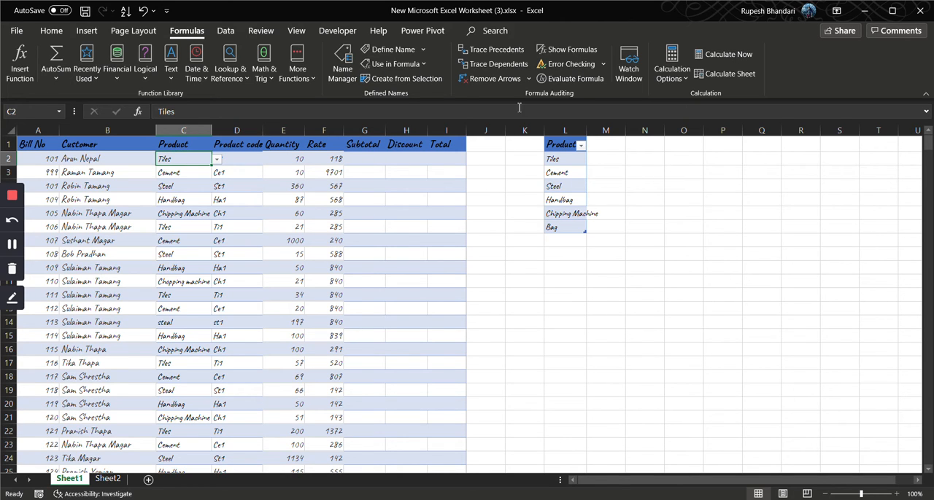
{"action": "left_click", "coordinate": [233, 32]}
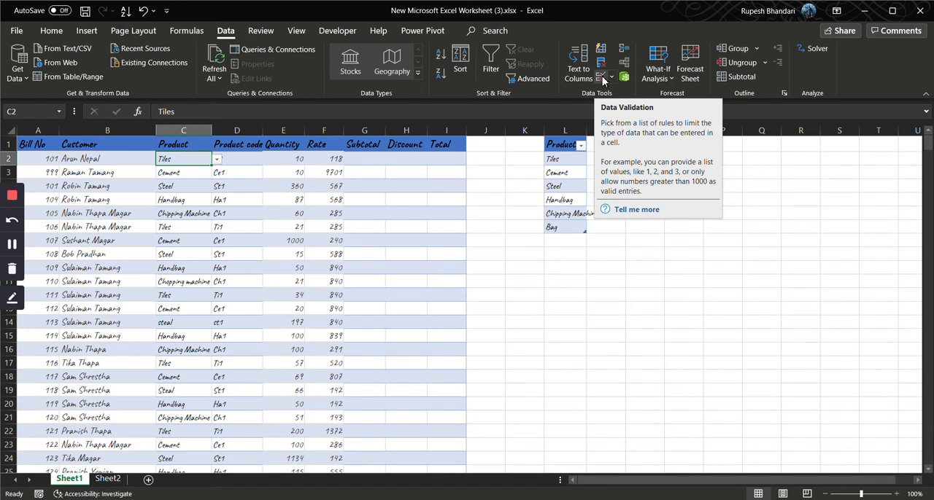
{"action": "left_click", "coordinate": [565, 145]}
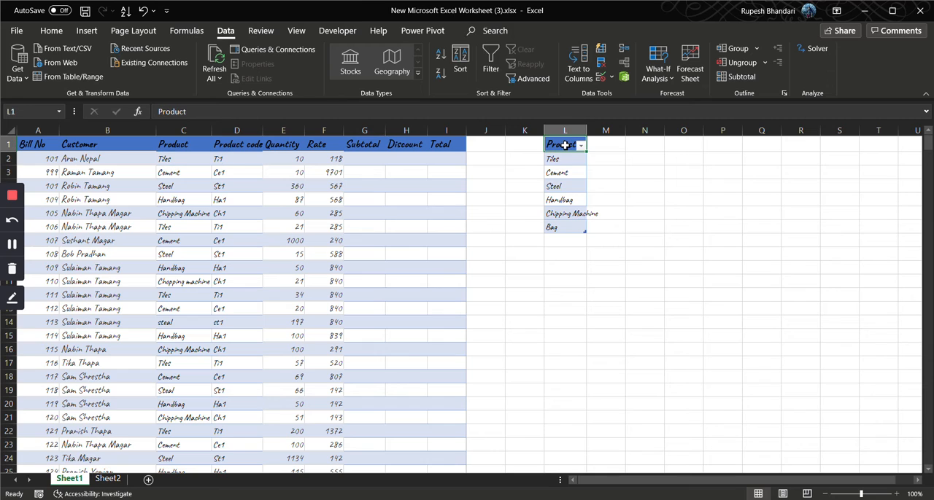
{"action": "double_click", "coordinate": [565, 145]}
{"action": "type", "text": "s"}
{"action": "key", "text": "Return"}
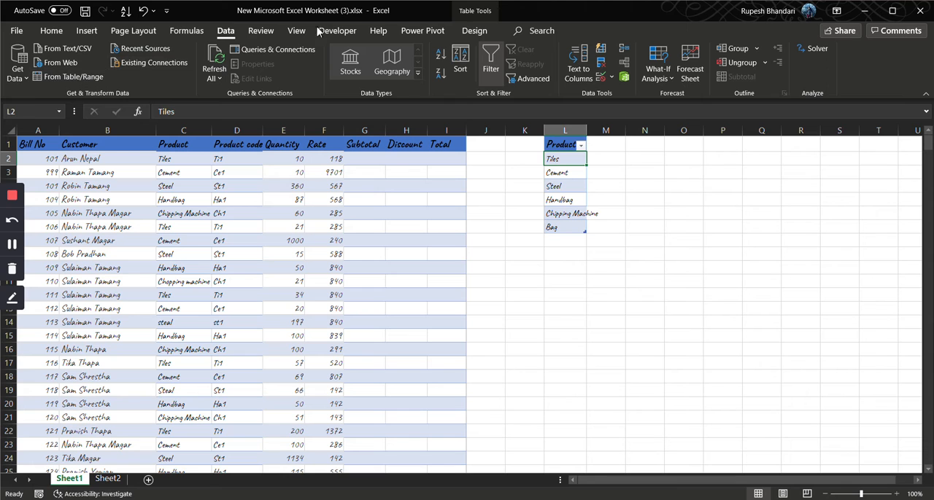
Convert the product list table in column L to a normal range
{"action": "left_click", "coordinate": [473, 30]}
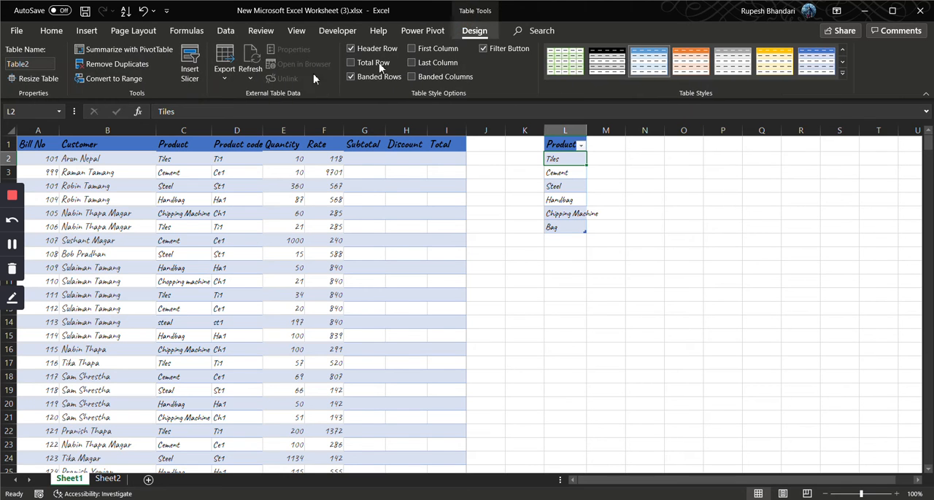
{"action": "left_click", "coordinate": [111, 78]}
{"action": "left_click", "coordinate": [444, 290]}
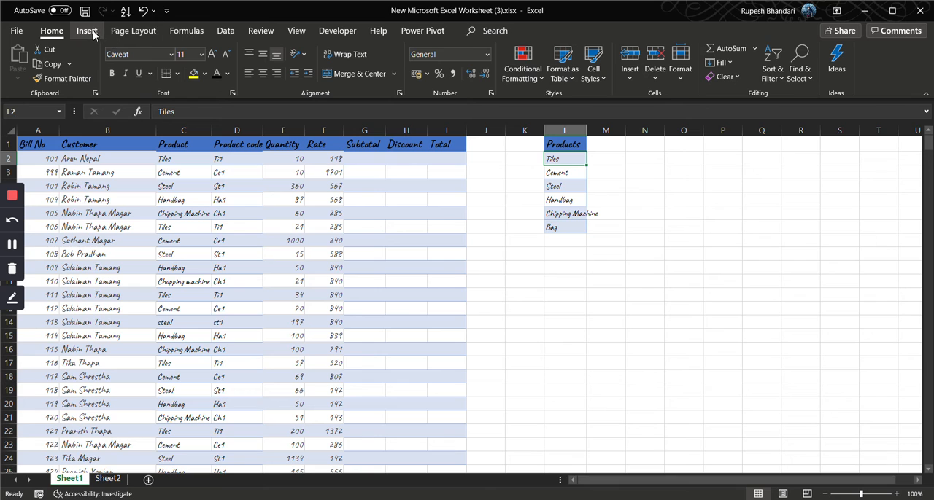
Create a named range from the product list L1:L7, using its top row as the name
{"action": "left_click", "coordinate": [187, 31]}
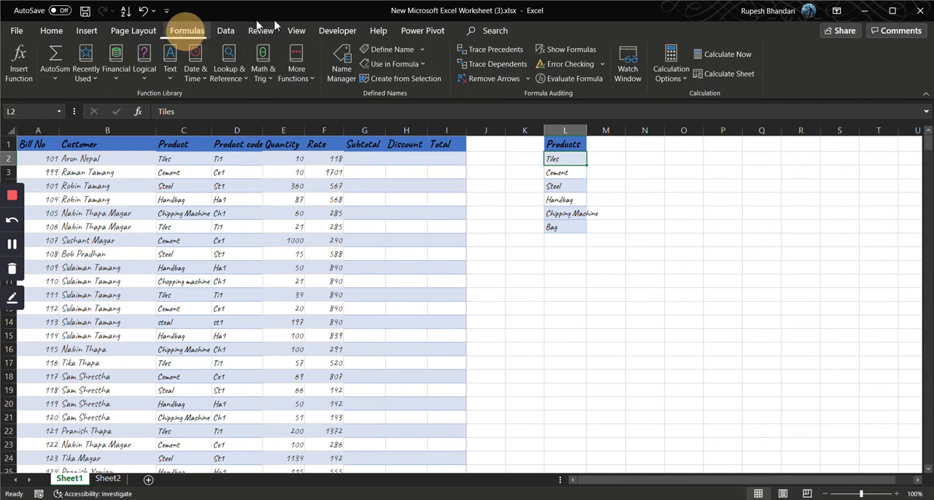
{"action": "left_click", "coordinate": [556, 144]}
{"action": "left_click_drag", "start_coordinate": [556, 145], "coordinate": [559, 227]}
{"action": "left_click", "coordinate": [418, 78]}
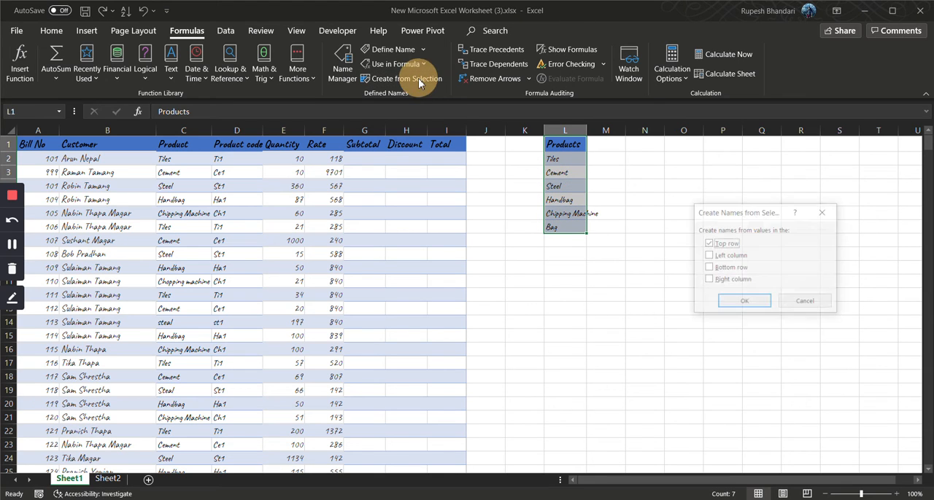
{"action": "left_click", "coordinate": [742, 300]}
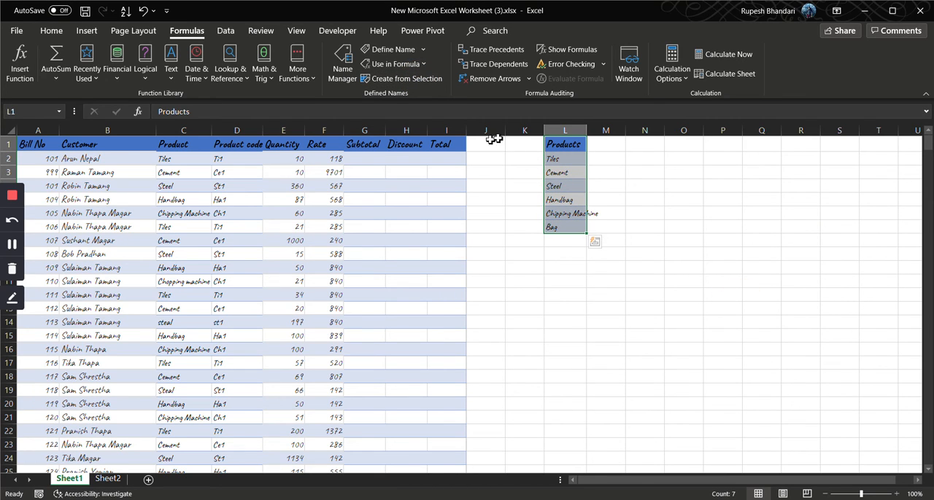
Turn the product list L1:L7 back into a table with headers
{"action": "left_click", "coordinate": [87, 30]}
{"action": "left_click", "coordinate": [105, 62]}
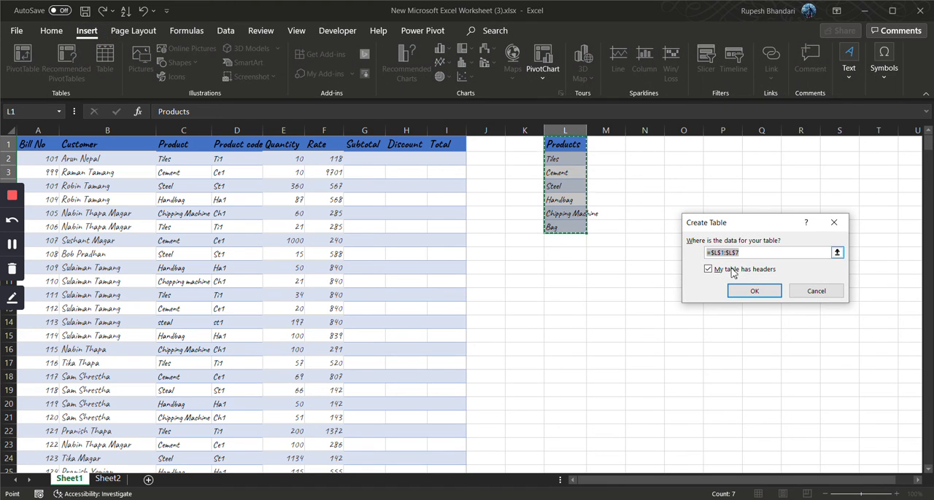
{"action": "left_click", "coordinate": [752, 291]}
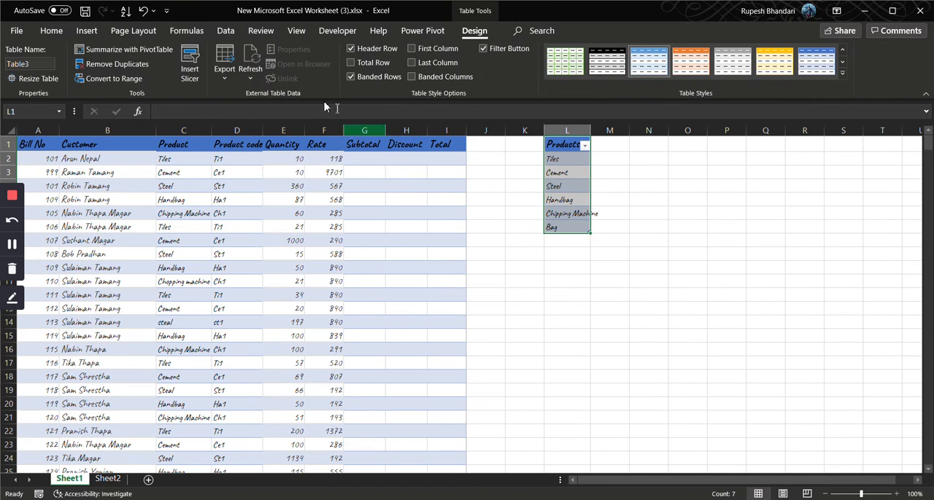
Start data validation for the Product cells C2:C501, erasing their existing validation settings
{"action": "left_click", "coordinate": [228, 32]}
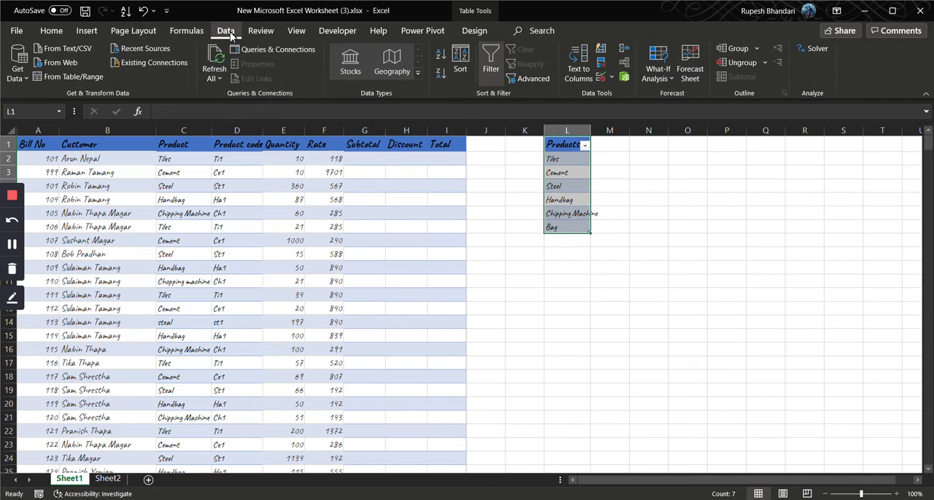
{"action": "left_click", "coordinate": [176, 144]}
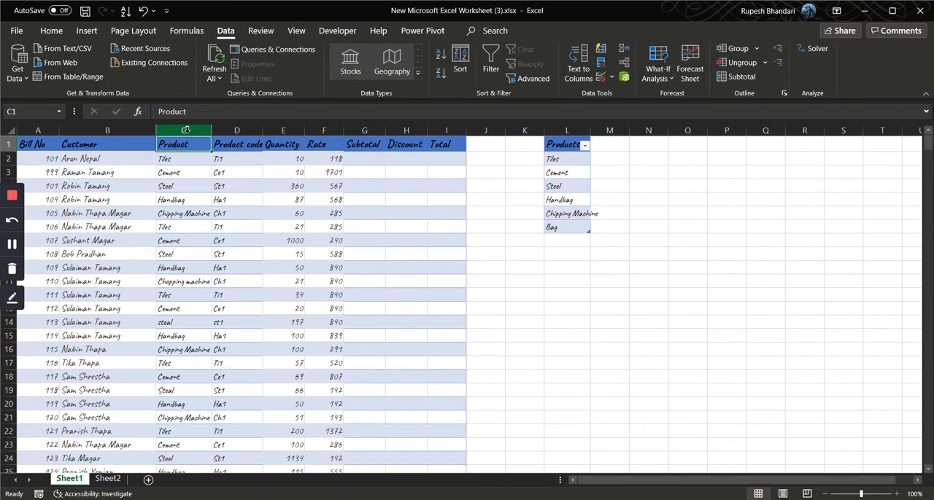
{"action": "left_click", "coordinate": [184, 129]}
{"action": "left_click", "coordinate": [185, 156]}
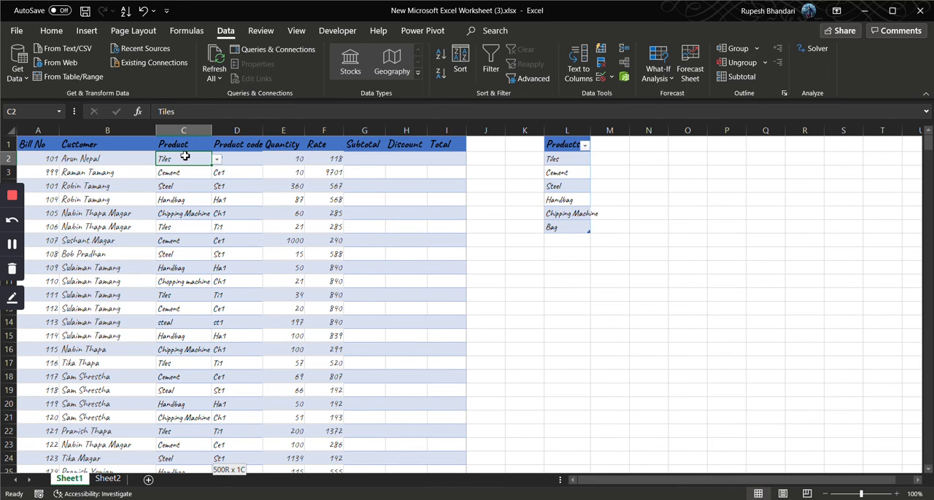
{"action": "key", "text": "ctrl+shift+Down"}
{"action": "scroll", "coordinate": [452, 150], "scroll_direction": "up", "scroll_amount": 20}
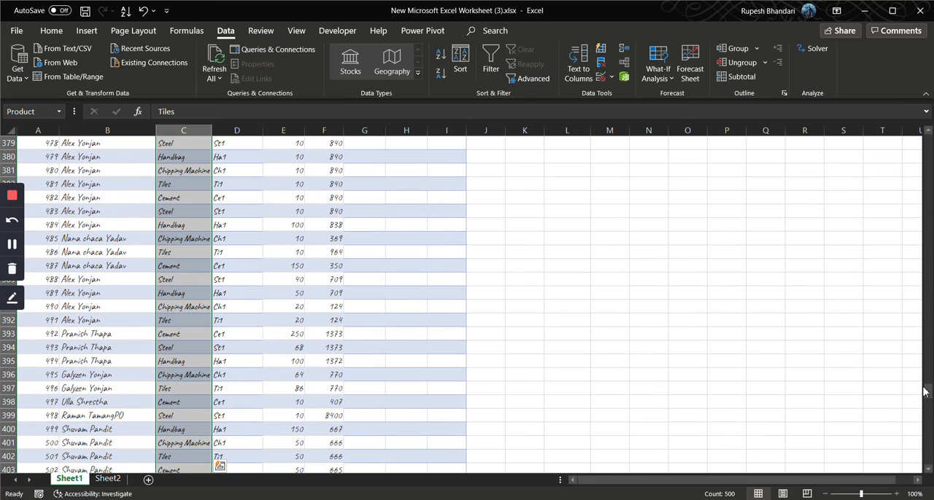
{"action": "left_click_drag", "start_coordinate": [925, 389], "coordinate": [925, 96]}
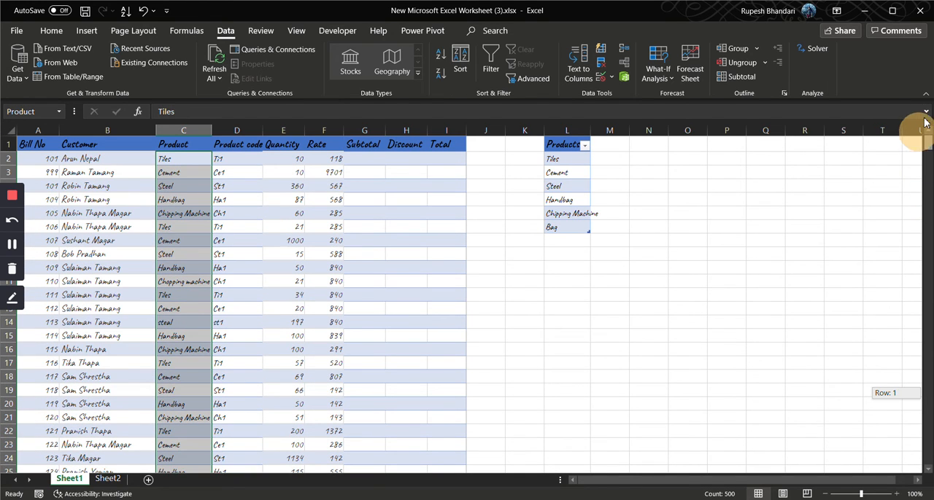
{"action": "left_click", "coordinate": [601, 80]}
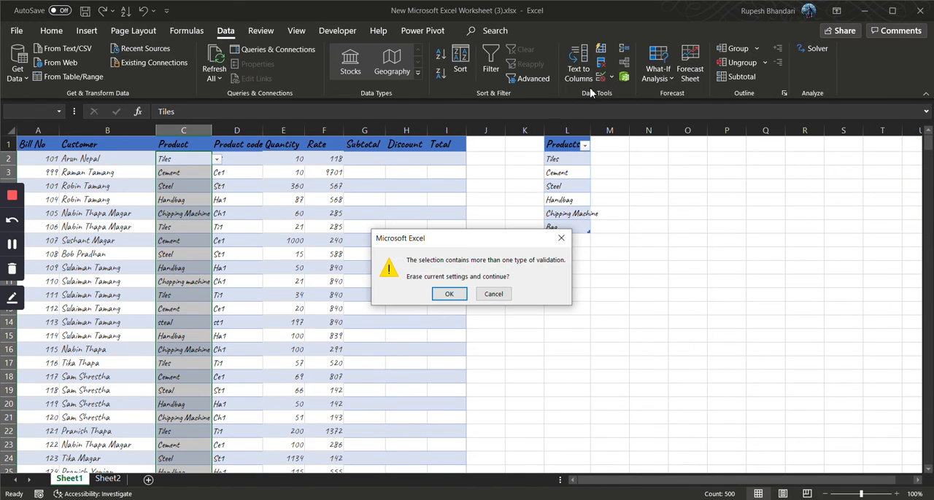
{"action": "left_click", "coordinate": [453, 293]}
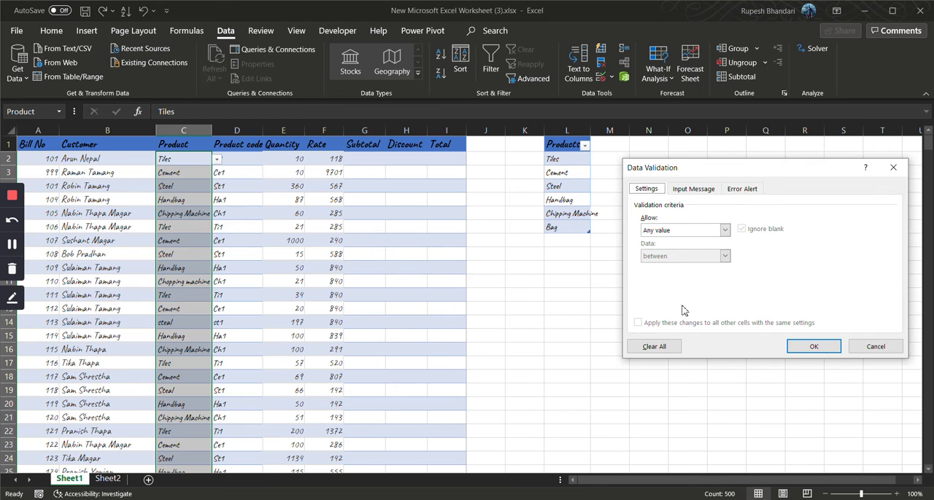
Set the validation to allow a List and insert the defined name Products as its source
{"action": "left_click_drag", "start_coordinate": [708, 172], "coordinate": [689, 167]}
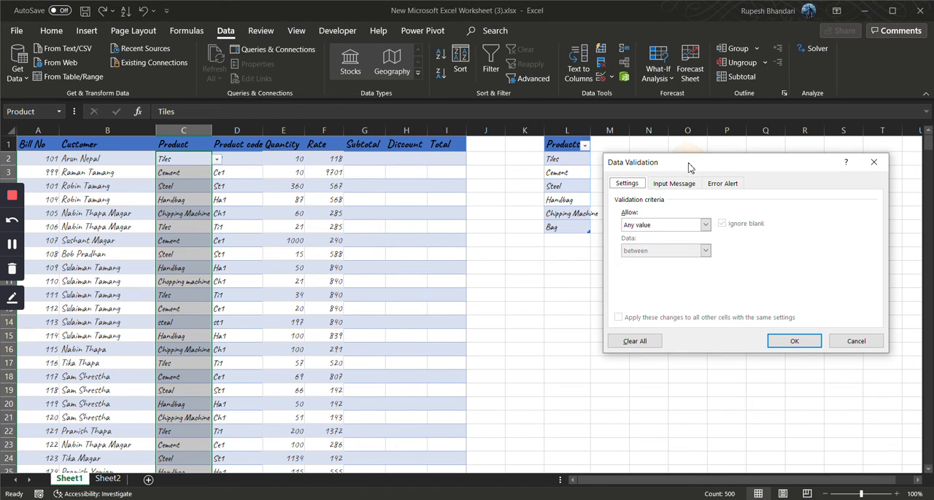
{"action": "left_click", "coordinate": [704, 227]}
{"action": "left_click", "coordinate": [662, 262]}
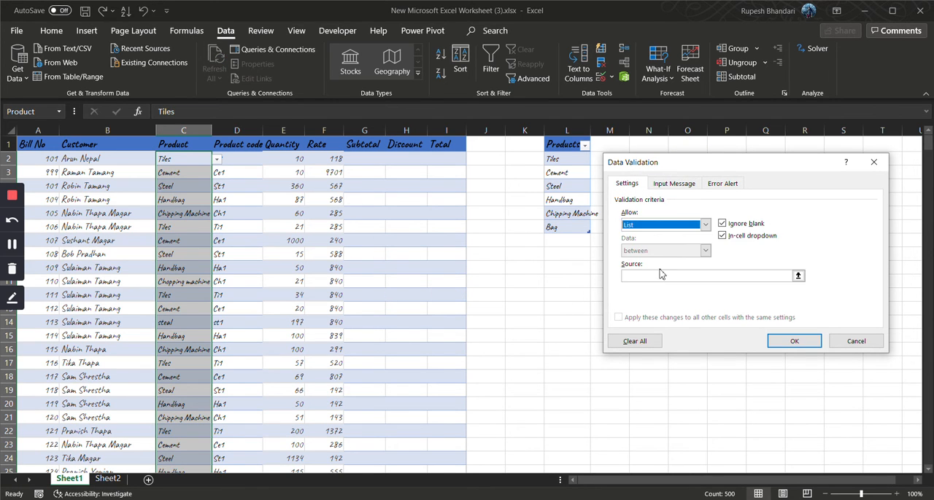
{"action": "left_click", "coordinate": [660, 275]}
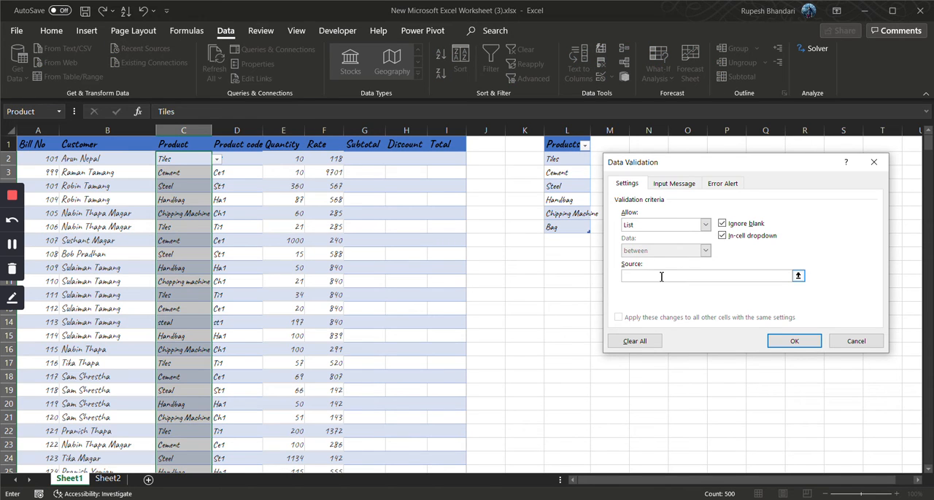
{"action": "key", "text": "F3"}
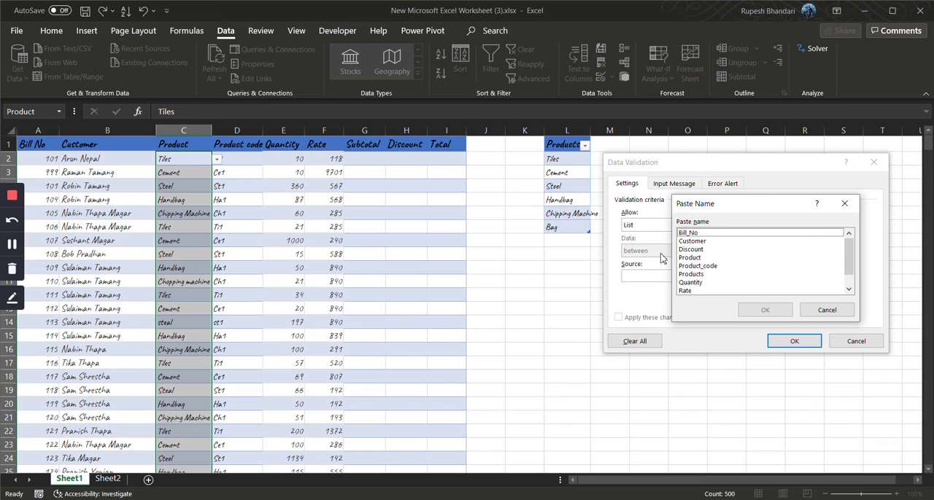
{"action": "left_click", "coordinate": [715, 275]}
{"action": "left_click", "coordinate": [764, 310]}
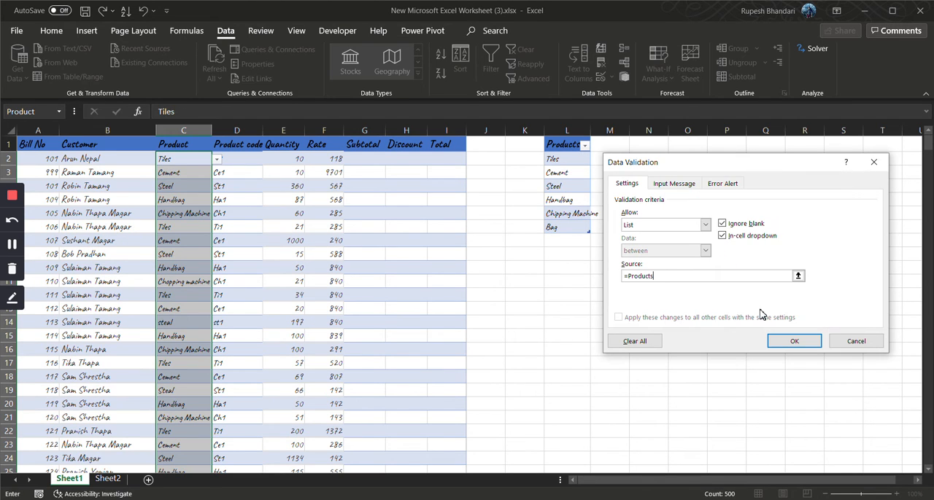
Clear the list source, reselect the product cells L2:L7 on the sheet as the source, and apply the validation to the Product column
{"action": "left_click_drag", "start_coordinate": [679, 168], "coordinate": [731, 132]}
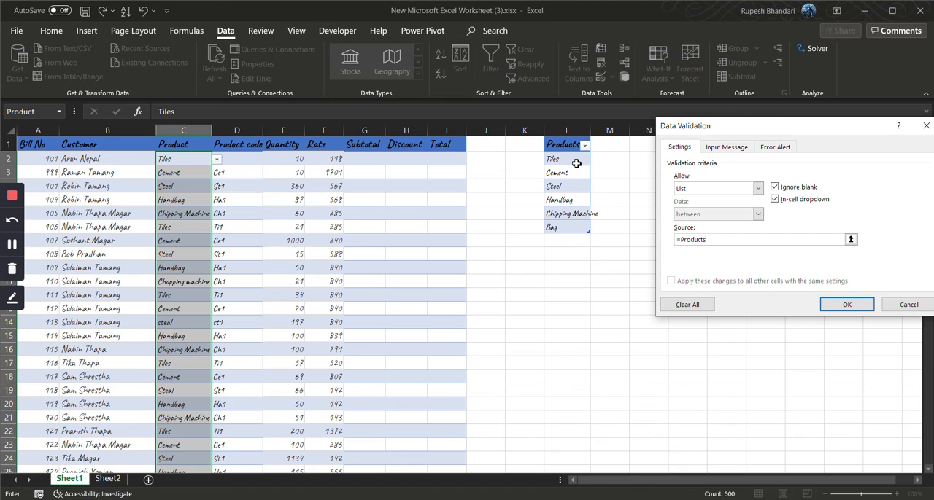
{"action": "double_click", "coordinate": [703, 242]}
{"action": "key", "text": "BackSpace"}
{"action": "left_click_drag", "start_coordinate": [577, 159], "coordinate": [577, 169]}
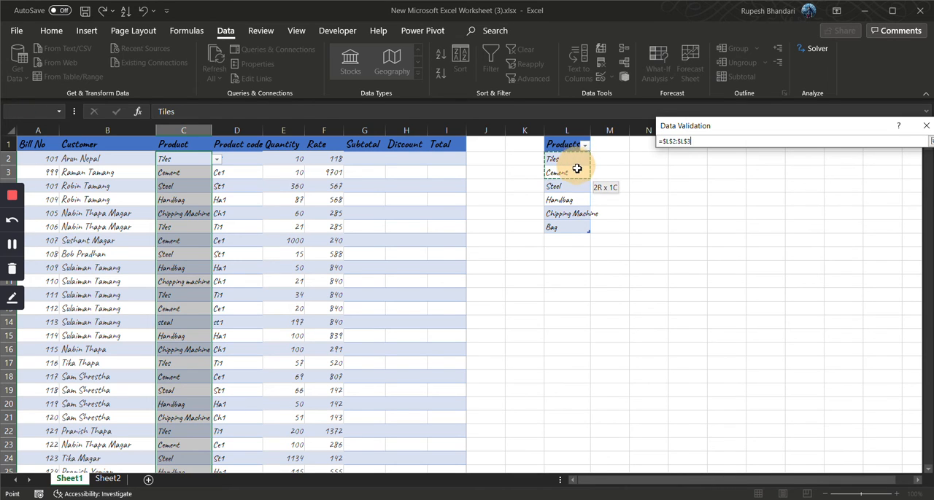
{"action": "mouse_move", "coordinate": [578, 221]}
{"action": "left_mouse_down"}
{"action": "mouse_move", "coordinate": [575, 237]}
{"action": "mouse_move", "coordinate": [576, 229]}
{"action": "left_mouse_up"}
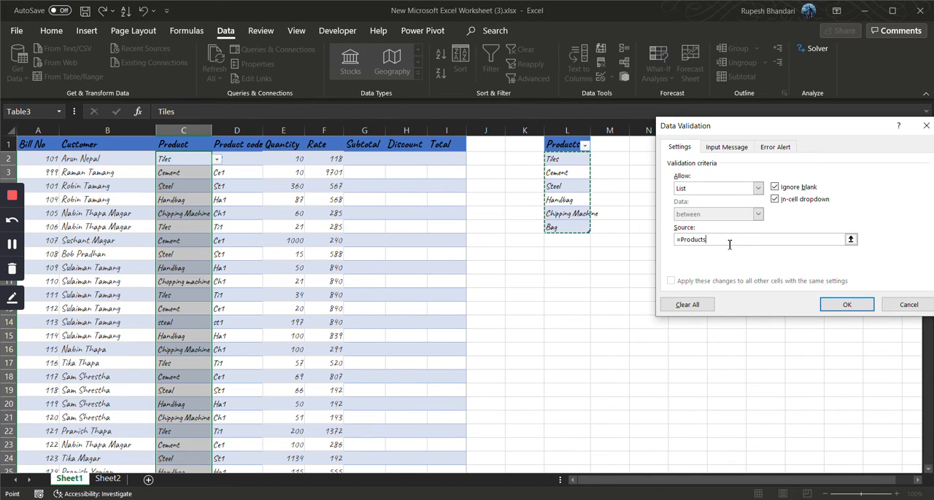
{"action": "key", "text": "BackSpace"}
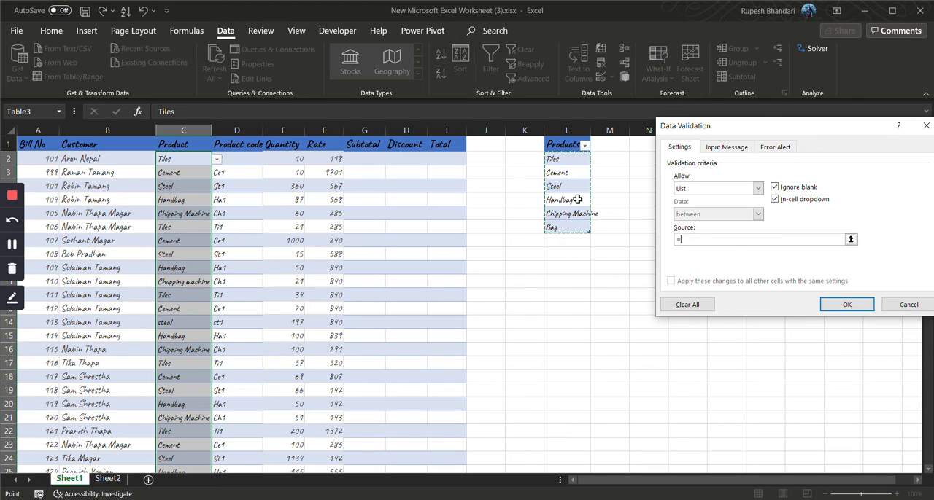
{"action": "left_click_drag", "start_coordinate": [577, 160], "coordinate": [575, 229]}
{"action": "left_click", "coordinate": [832, 305]}
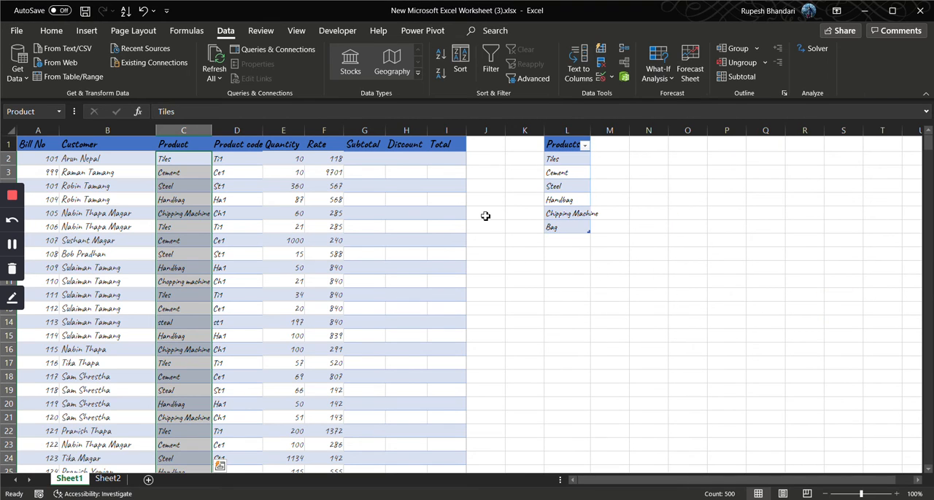
{"action": "left_click", "coordinate": [191, 161]}
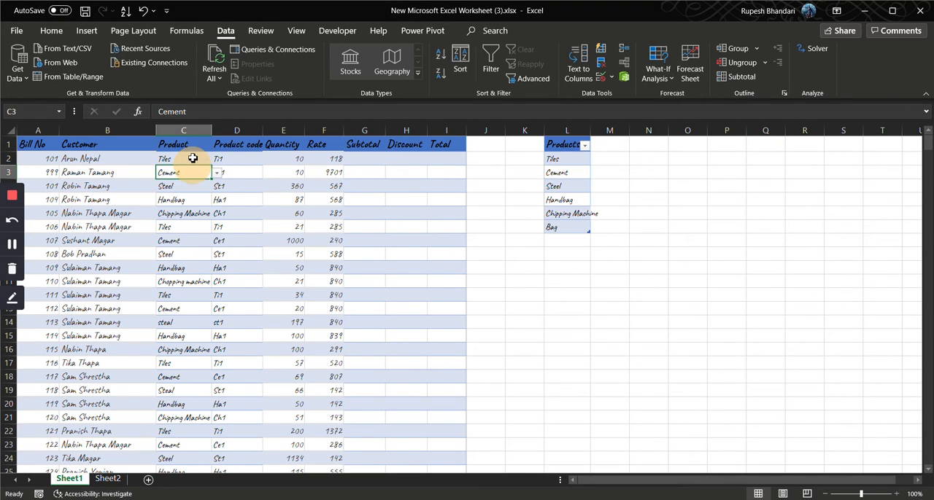
Try to enter Support in the Product cell C2 to test the list validation
{"action": "left_click", "coordinate": [217, 164]}
{"action": "left_click", "coordinate": [187, 160]}
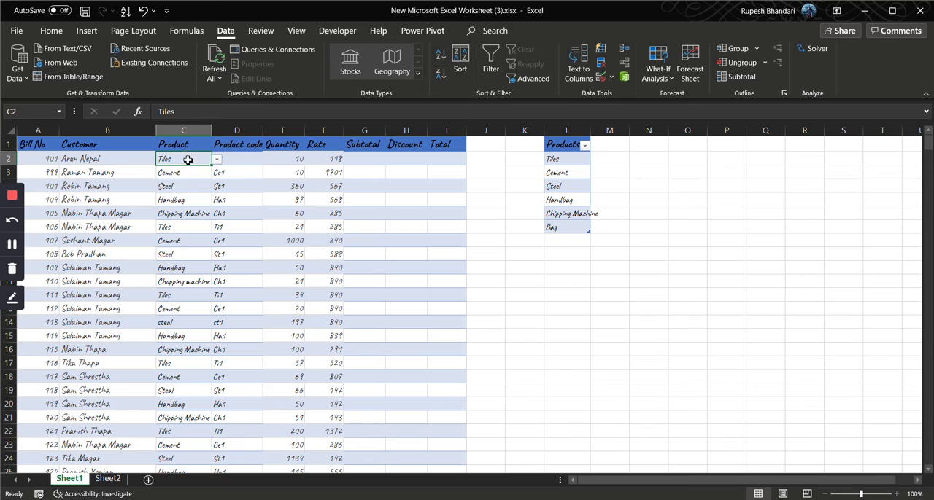
{"action": "double_click", "coordinate": [188, 160]}
{"action": "key", "text": "BackSpace"}
{"action": "key", "text": "BackSpace"}
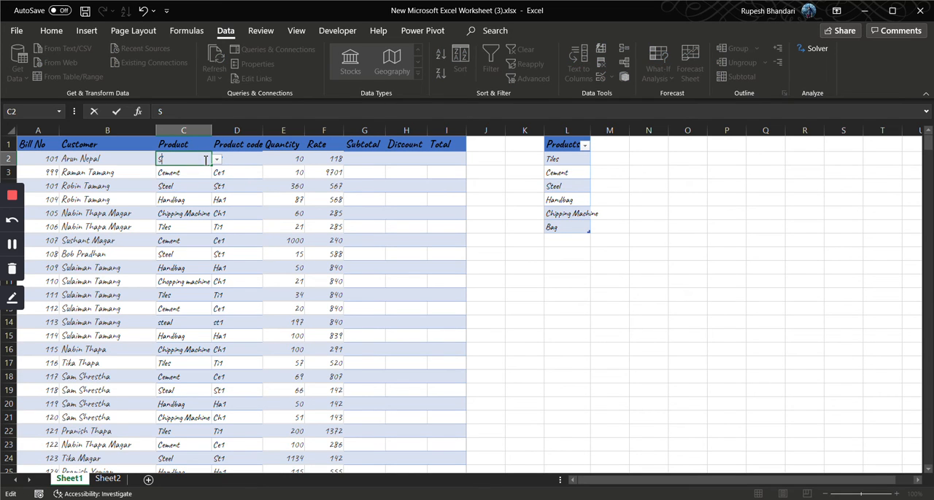
{"action": "type", "text": "Support"}
{"action": "key", "text": "Return"}
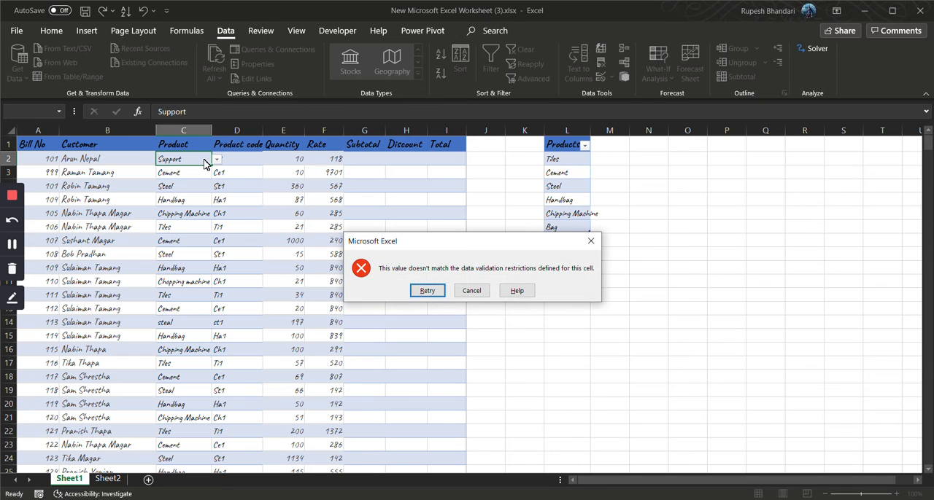
{"action": "key", "text": "Return"}
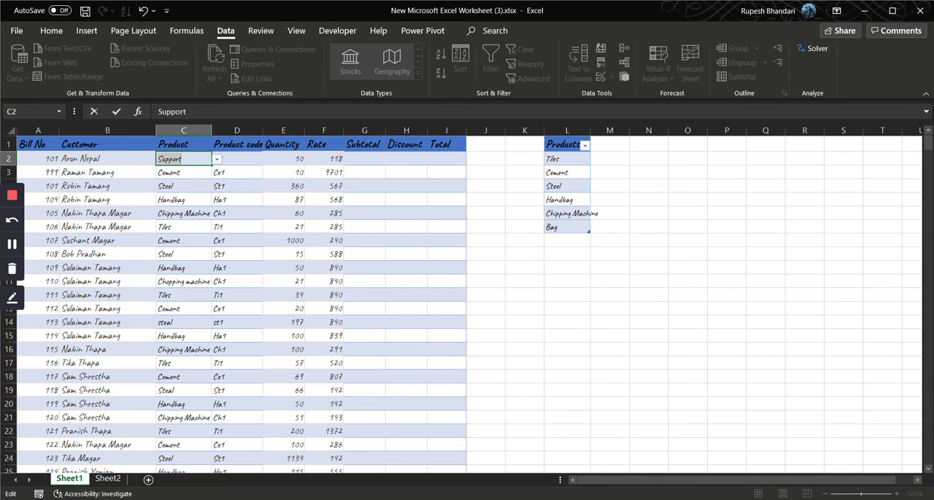
{"action": "left_click", "coordinate": [219, 159]}
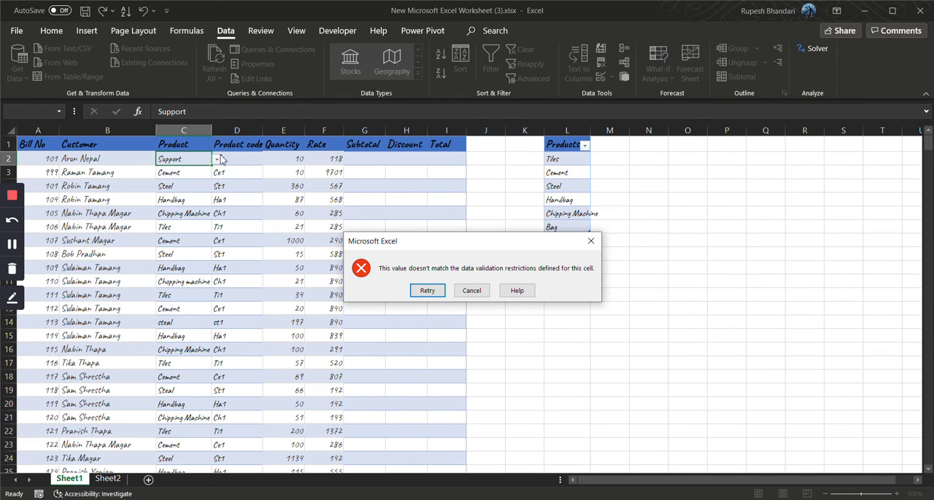
{"action": "left_click", "coordinate": [427, 290]}
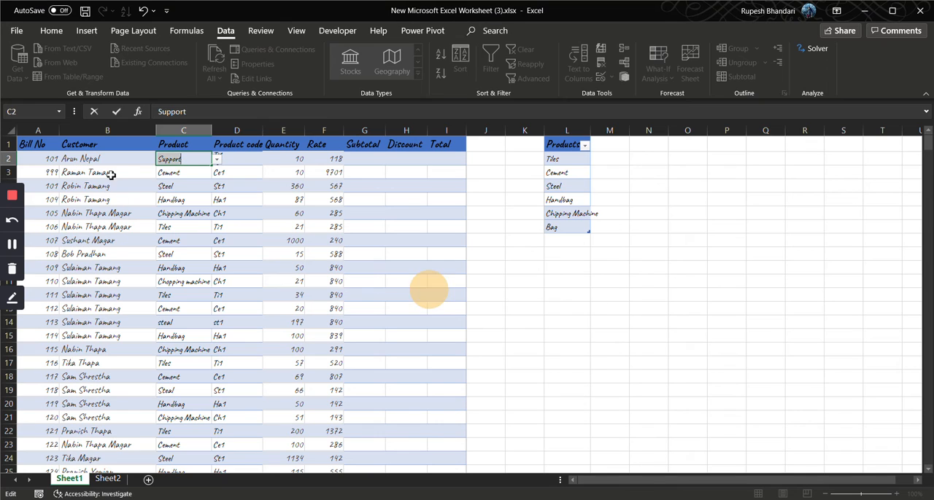
Clear the invalid entry in C2 and choose Cement from the cell's dropdown list
{"action": "left_click", "coordinate": [188, 154]}
{"action": "left_click_drag", "start_coordinate": [193, 157], "coordinate": [146, 159]}
{"action": "key", "text": "BackSpace"}
{"action": "left_click", "coordinate": [217, 160]}
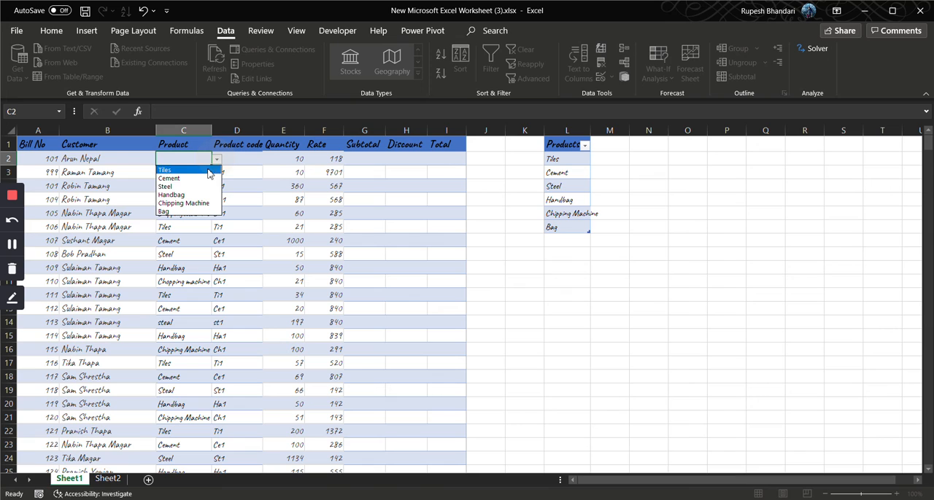
{"action": "left_click", "coordinate": [194, 177]}
{"action": "left_click", "coordinate": [494, 202]}
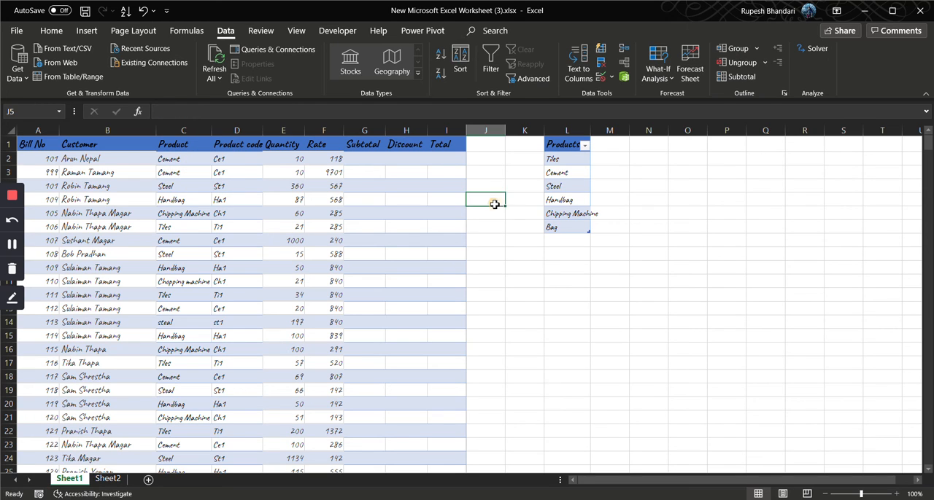
Copy the Product code cells D1:D501 with their formulas to column N, starting at N1
{"action": "left_click", "coordinate": [368, 159]}
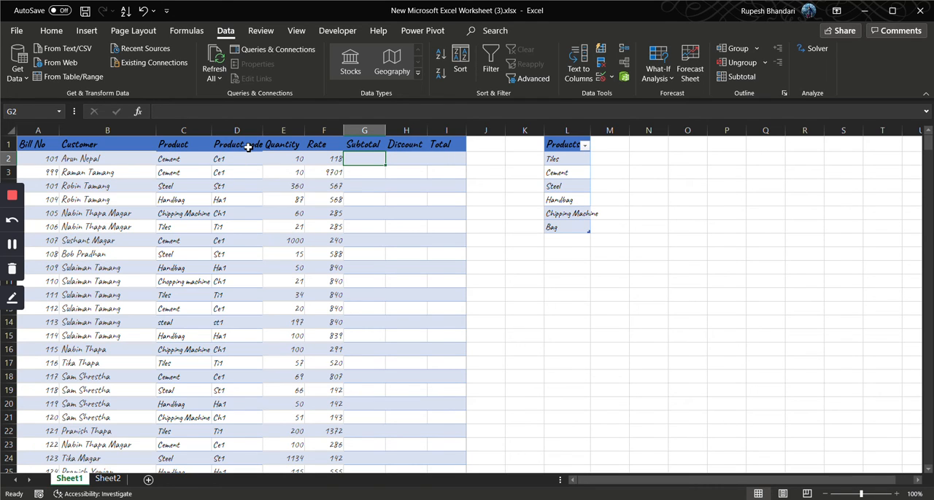
{"action": "left_click_drag", "start_coordinate": [247, 146], "coordinate": [242, 208]}
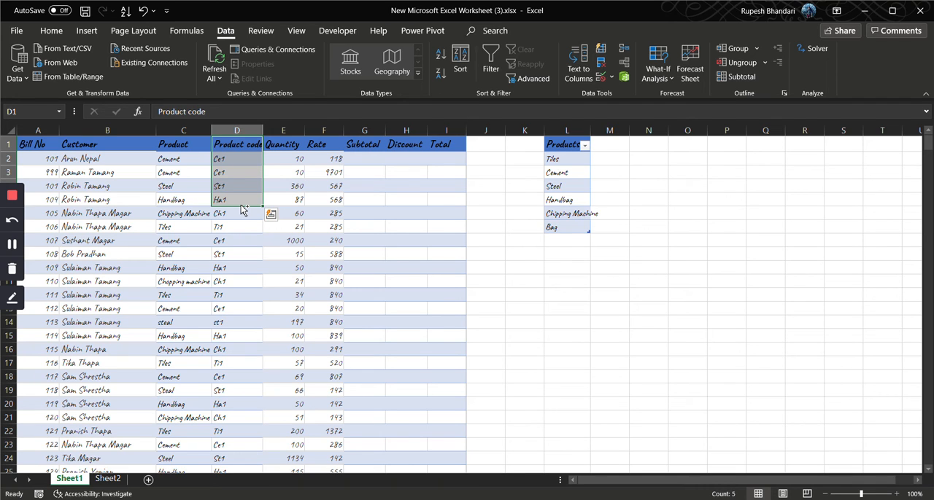
{"action": "double_click", "coordinate": [241, 207]}
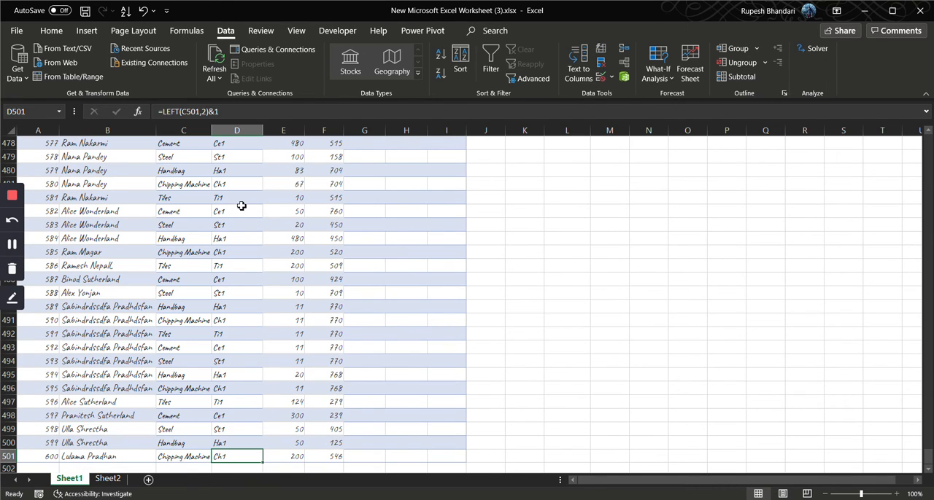
{"action": "key", "text": "ctrl+shift+Up"}
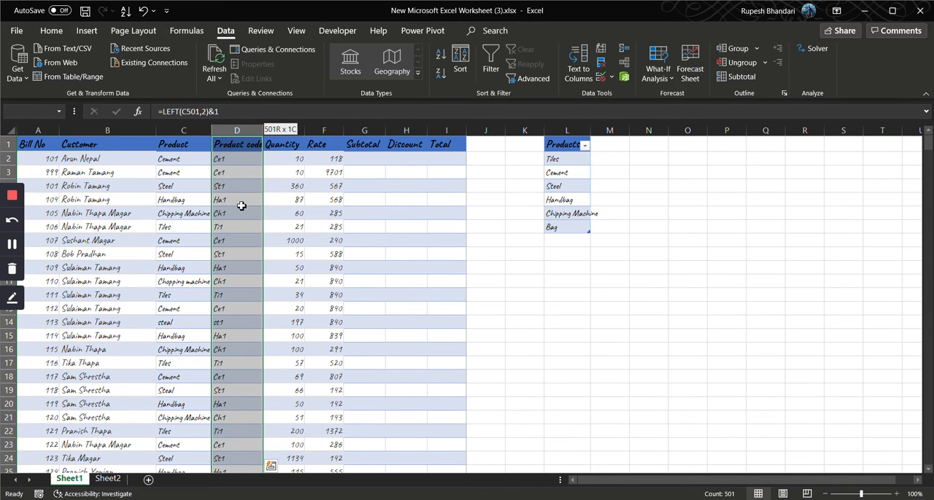
{"action": "key", "text": "ctrl+c"}
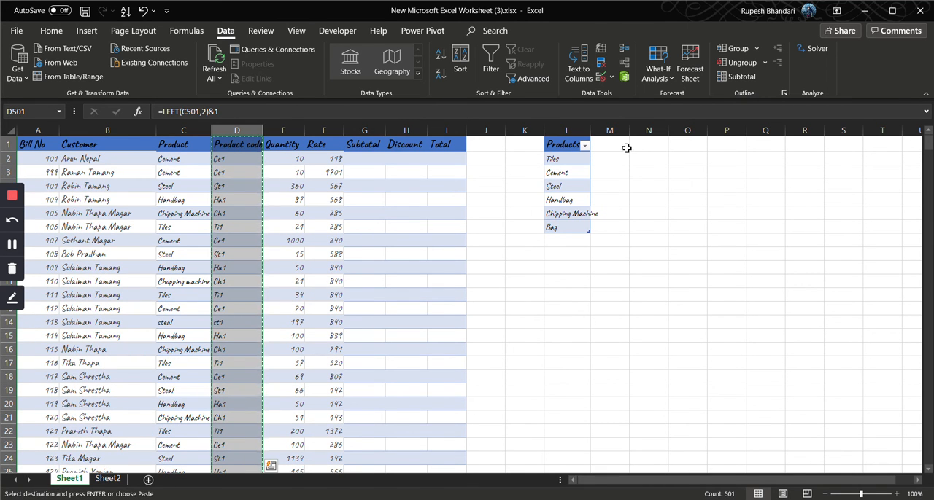
{"action": "left_click", "coordinate": [650, 146]}
{"action": "key", "text": "ctrl+v"}
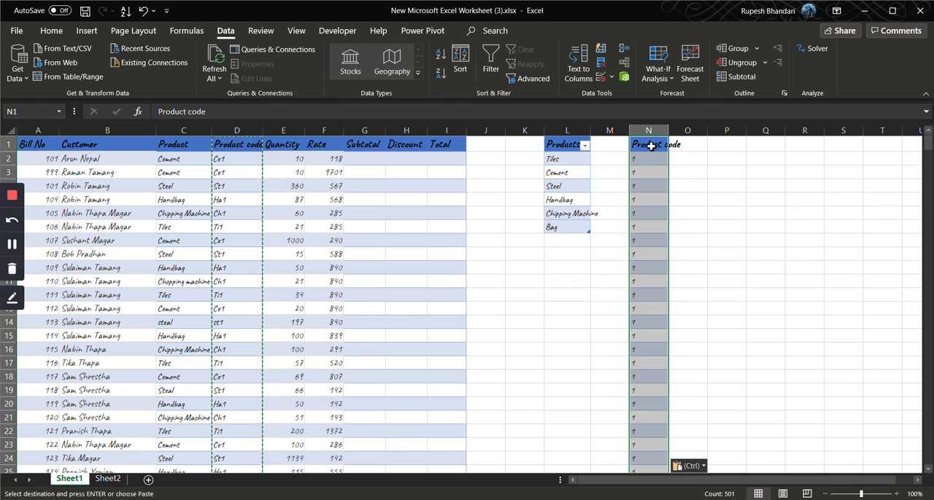
Remove the duplicates from the pasted Product code column N, treating its first row as a header
{"action": "left_click", "coordinate": [601, 63]}
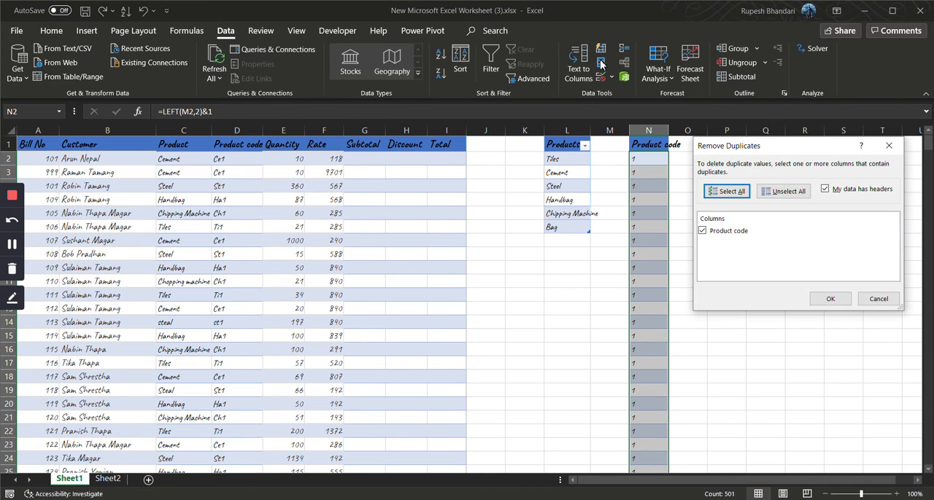
{"action": "left_click", "coordinate": [828, 300]}
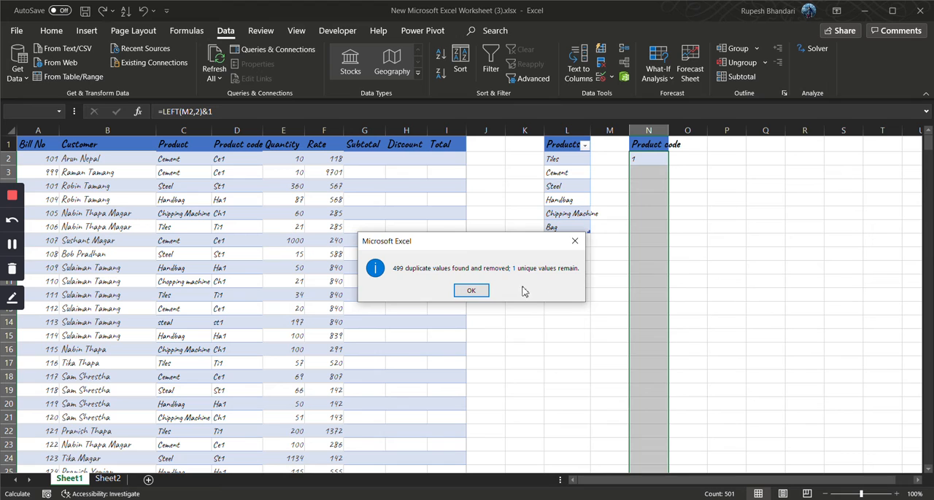
{"action": "left_click", "coordinate": [472, 290]}
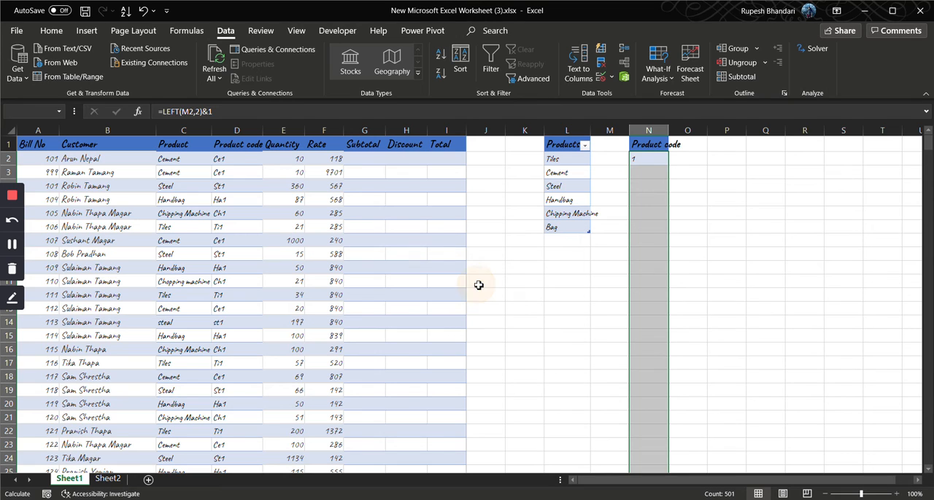
Copy the whole Product code column D and paste it as values only at N1
{"action": "left_click", "coordinate": [243, 130]}
{"action": "key", "text": "ctrl+c"}
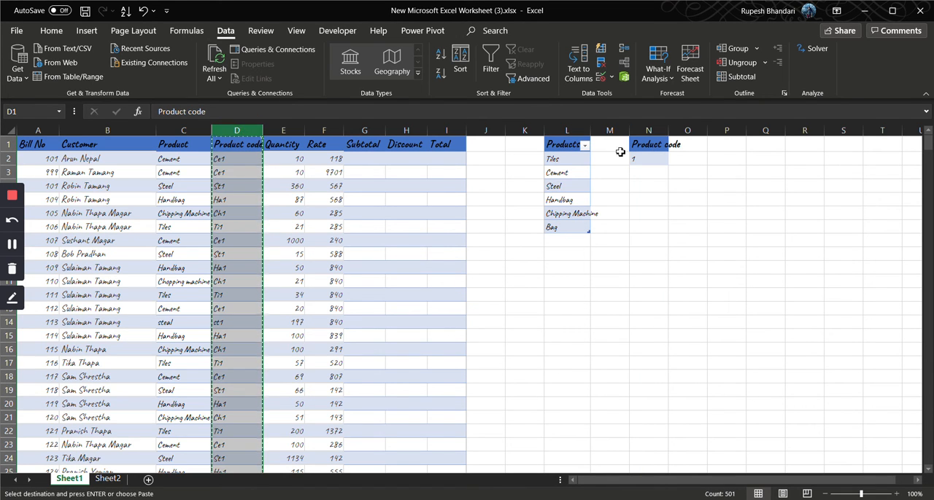
{"action": "right_click", "coordinate": [651, 145]}
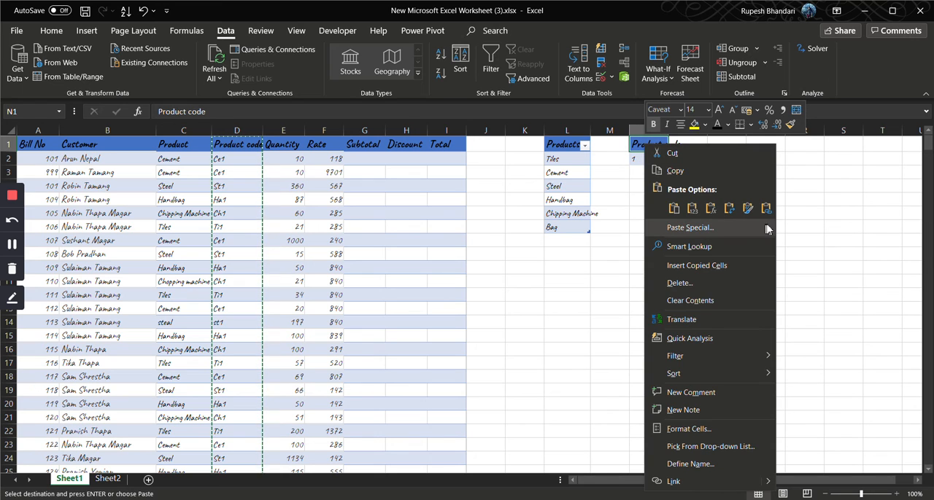
{"action": "mouse_move", "coordinate": [730, 227]}
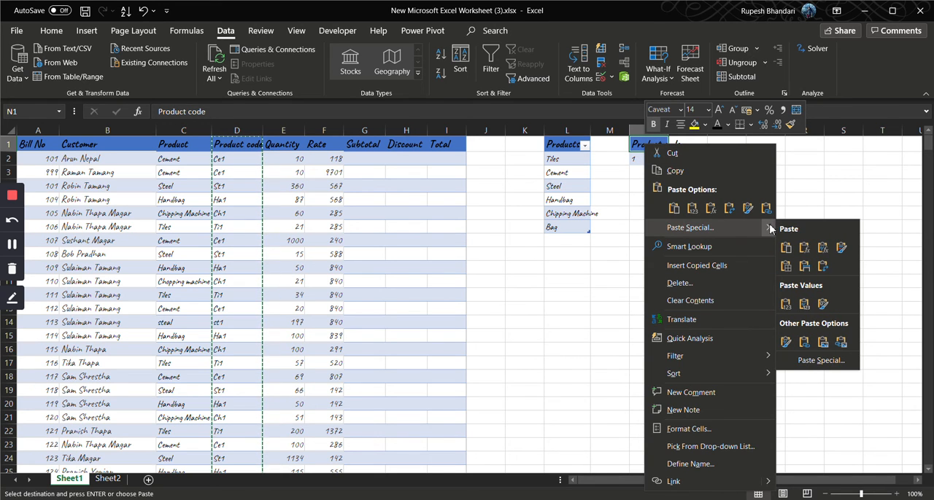
{"action": "left_click", "coordinate": [786, 305]}
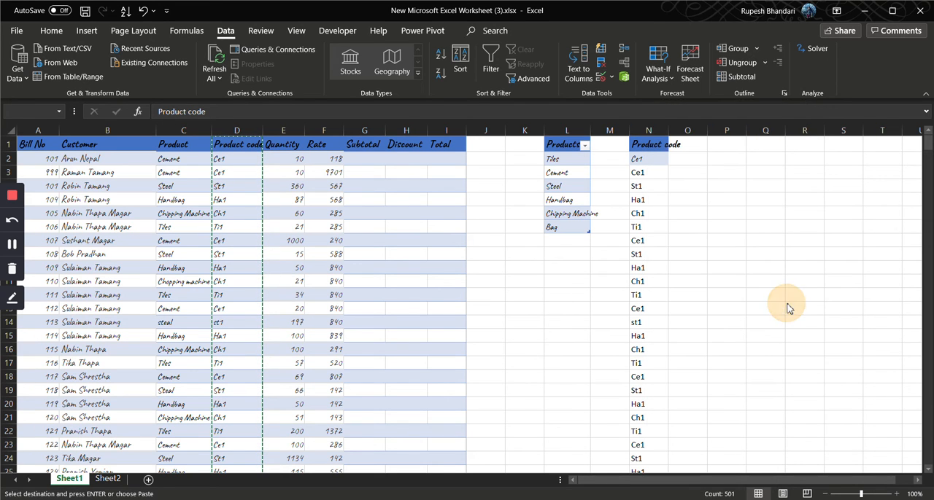
Remove duplicate values from the values-only Product code list in column N, keeping the header
{"action": "left_click", "coordinate": [648, 130]}
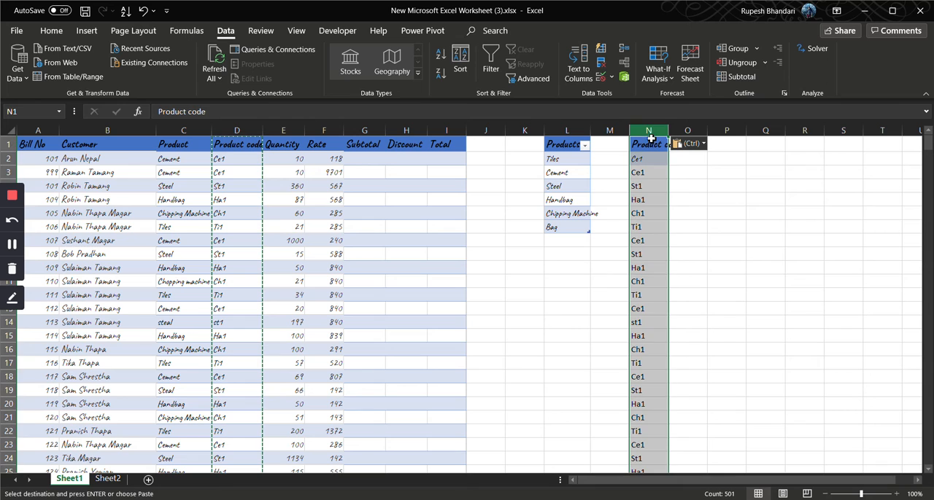
{"action": "left_click", "coordinate": [601, 62]}
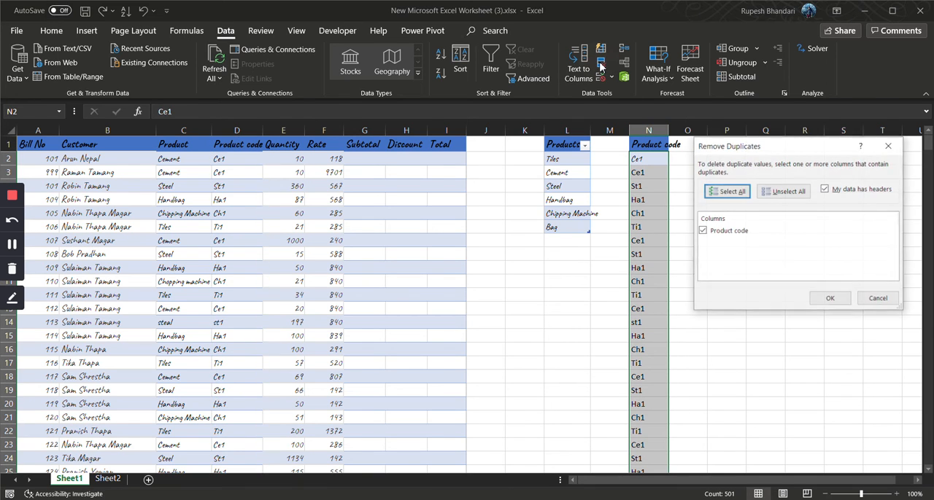
{"action": "left_click", "coordinate": [830, 298]}
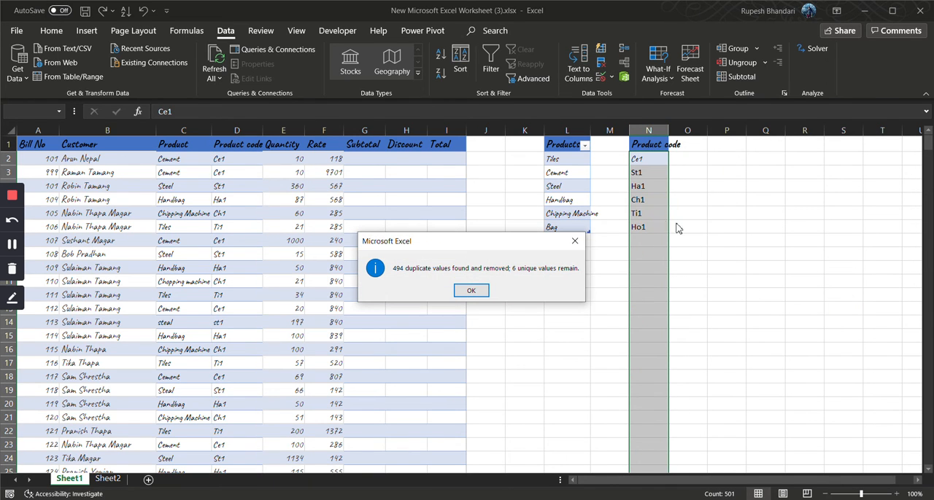
{"action": "left_click", "coordinate": [461, 291]}
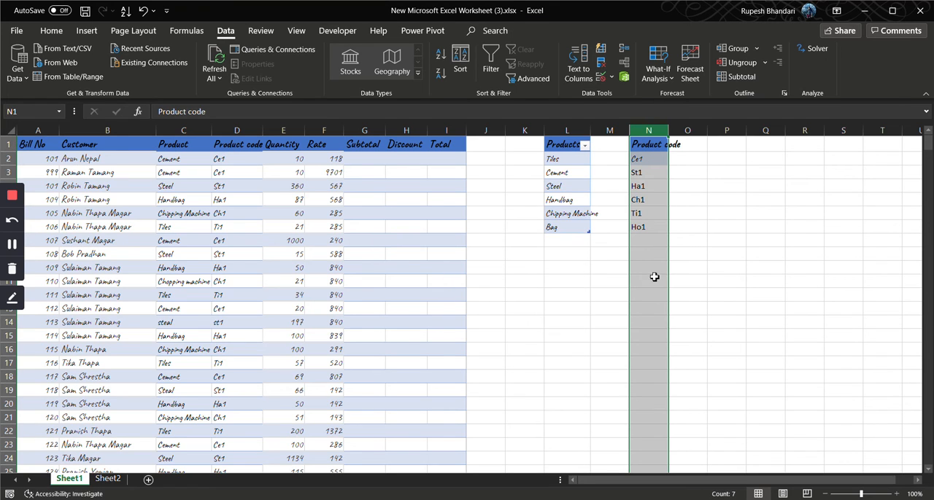
{"action": "left_click", "coordinate": [611, 266]}
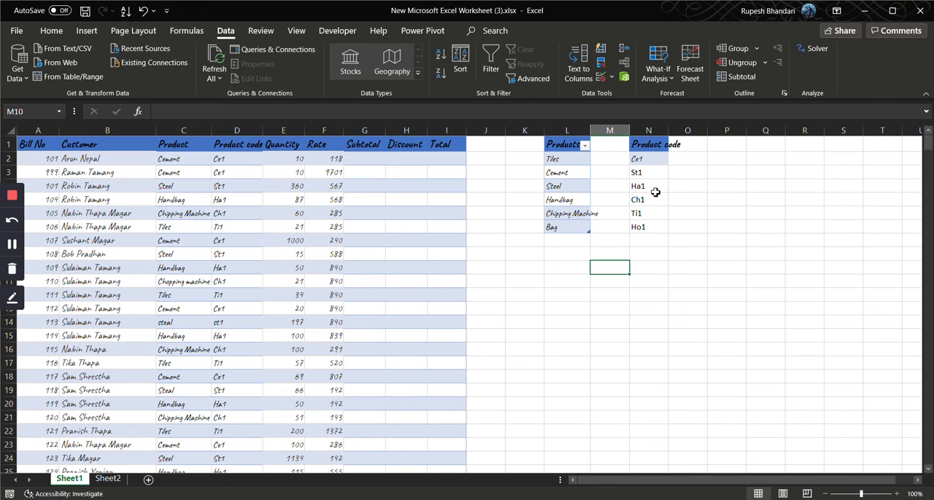
Delete the code Ho1 from N7 and change the header in N1 to Product codes
{"action": "left_click", "coordinate": [652, 230]}
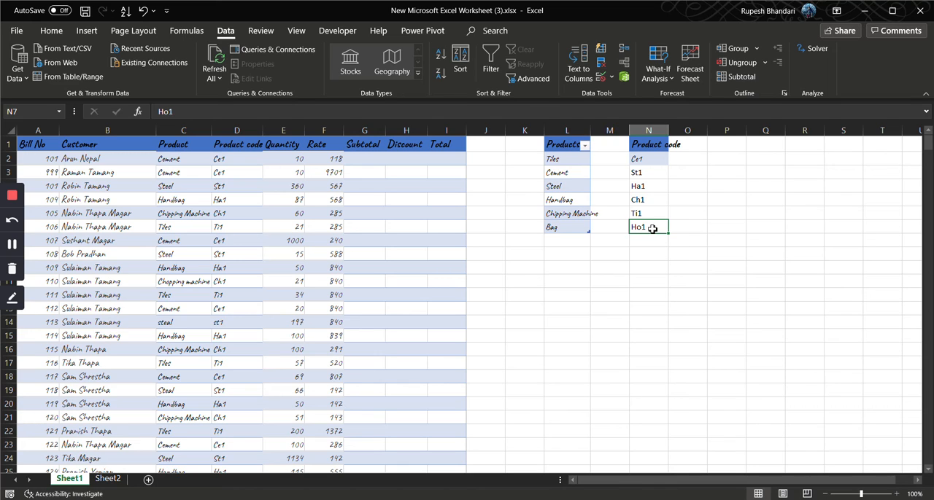
{"action": "key", "text": "Delete"}
{"action": "left_click", "coordinate": [649, 147]}
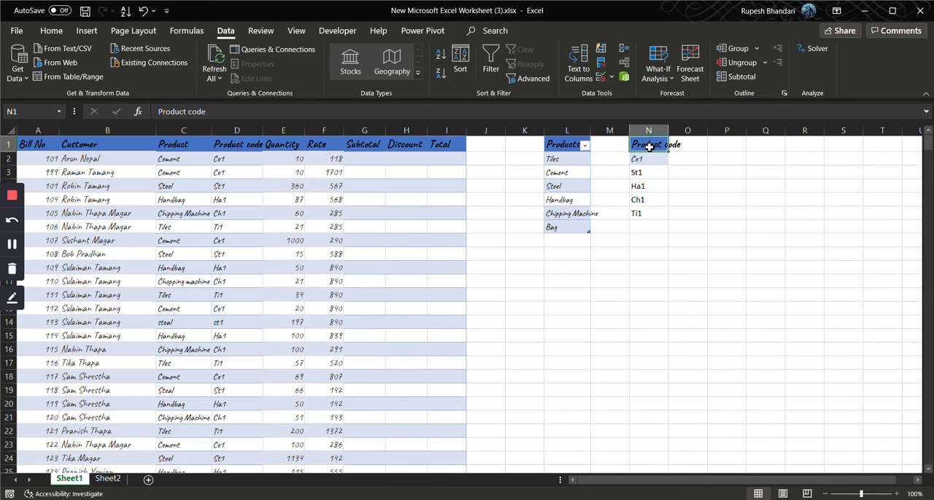
{"action": "double_click", "coordinate": [666, 145]}
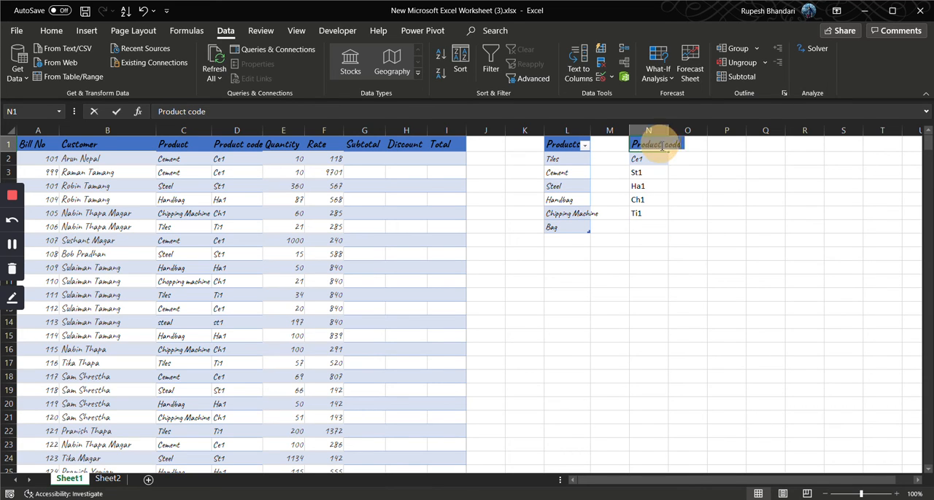
{"action": "left_click", "coordinate": [686, 146]}
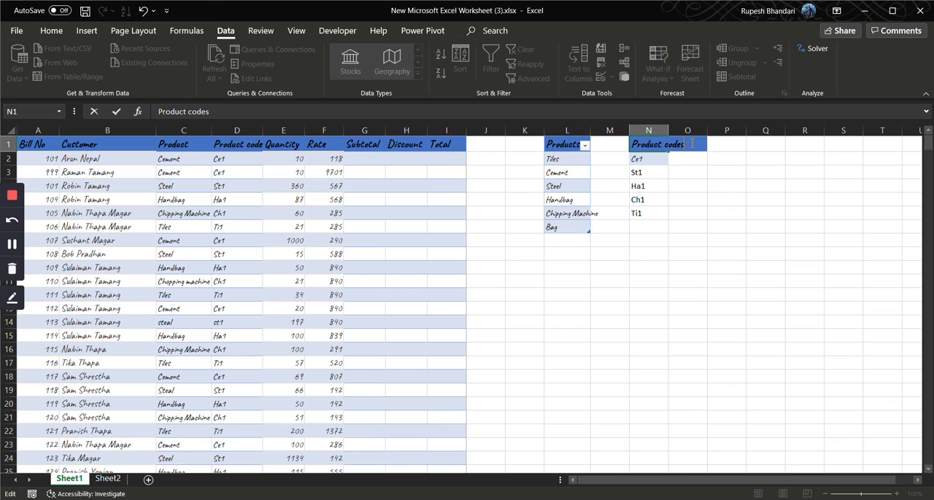
{"action": "key", "text": "Return"}
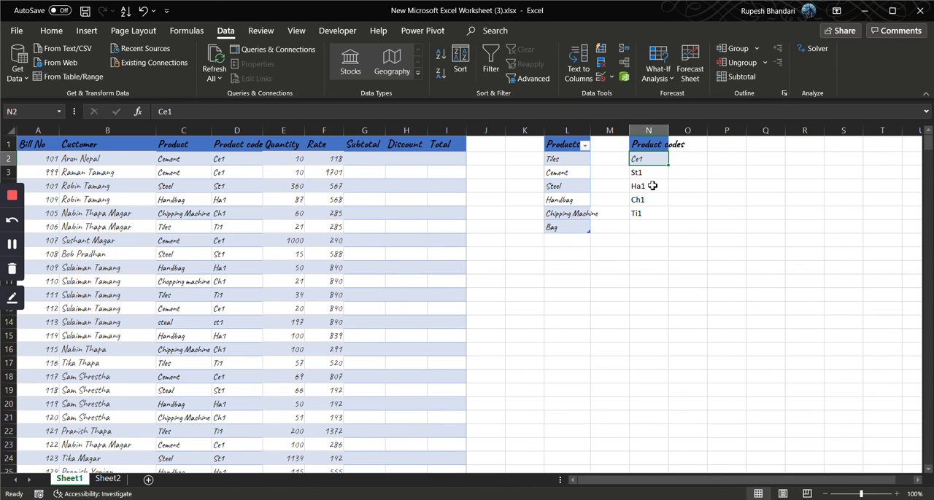
Create a defined name for the code list N1:N6 from its top row
{"action": "left_click_drag", "start_coordinate": [645, 146], "coordinate": [650, 172]}
{"action": "key", "text": "ctrl+shift+Down"}
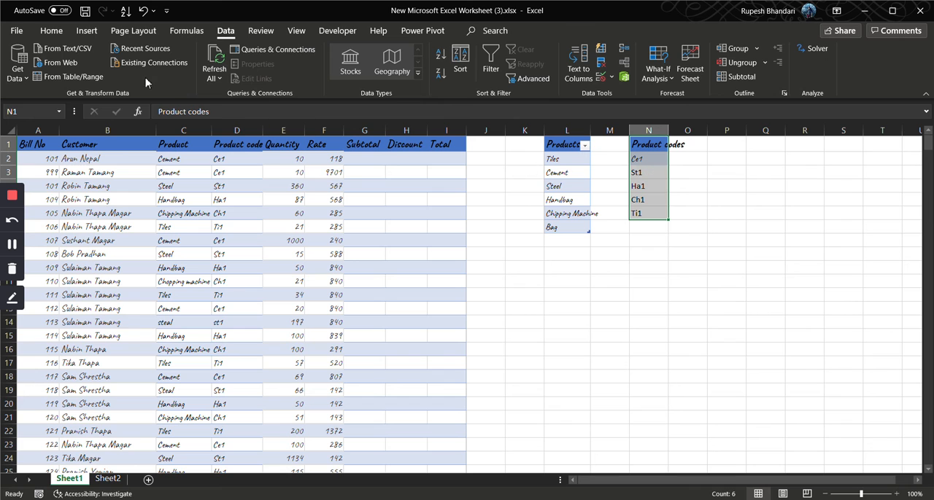
{"action": "left_click", "coordinate": [186, 30]}
{"action": "left_click", "coordinate": [397, 80]}
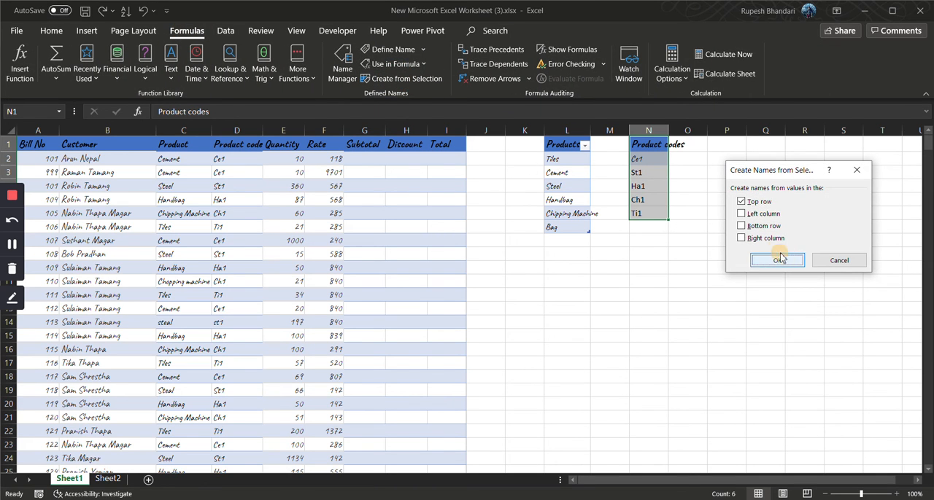
{"action": "left_click", "coordinate": [773, 258]}
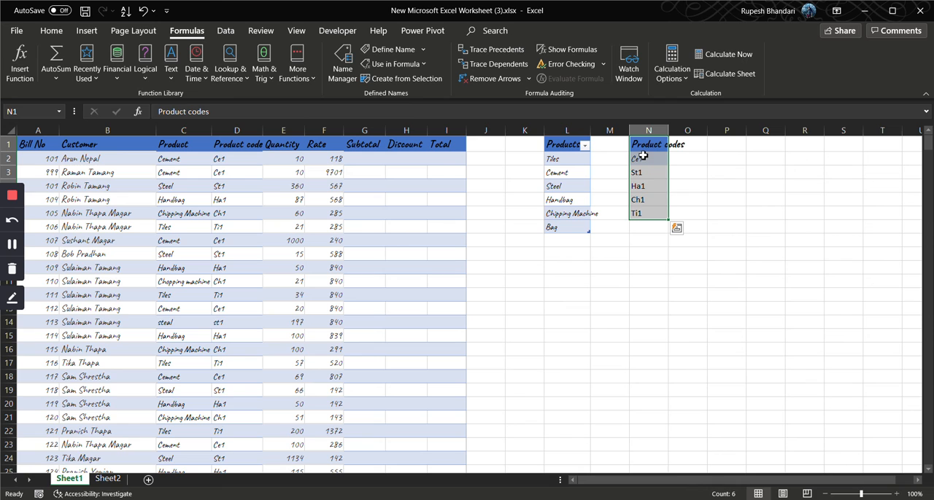
Turn the Product codes list N1:N6 into a table with headers
{"action": "left_click", "coordinate": [86, 30]}
{"action": "left_click", "coordinate": [106, 62]}
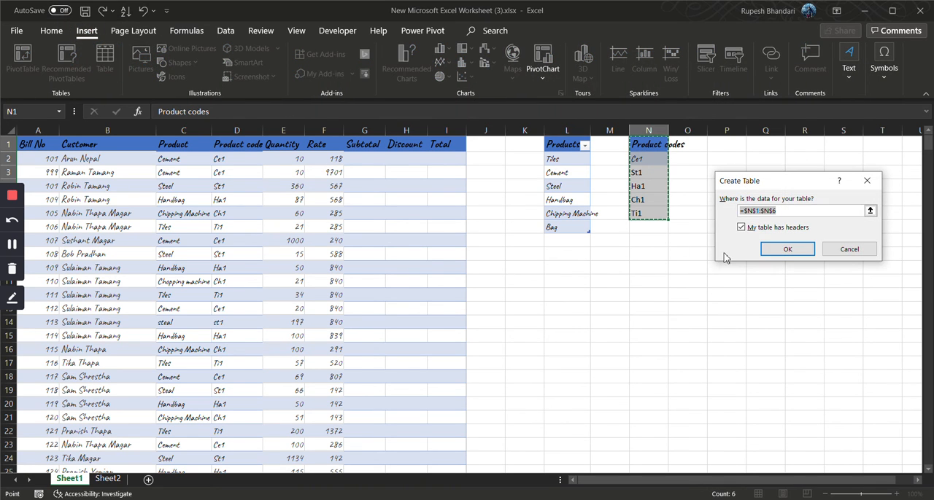
{"action": "left_click", "coordinate": [787, 248]}
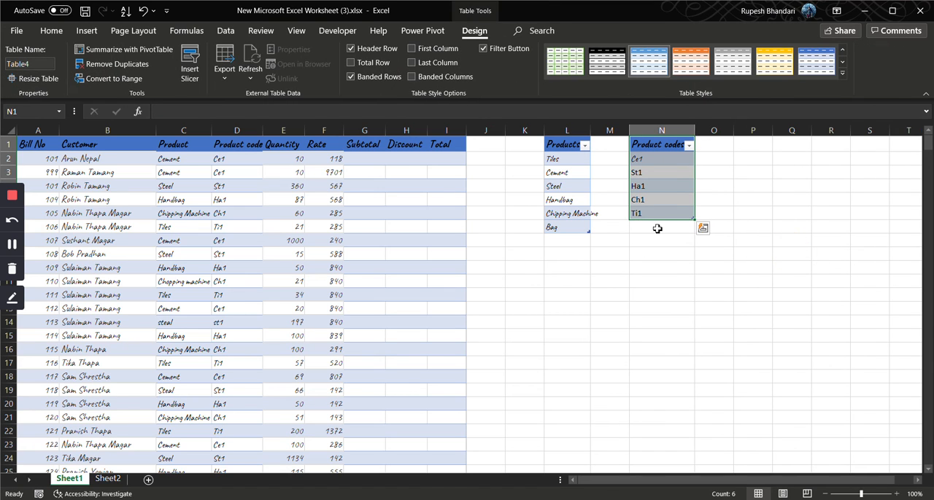
Apply Custom data validation with the formula =Product_codes to the Product code cells from D2 down to D501
{"action": "left_click", "coordinate": [241, 159]}
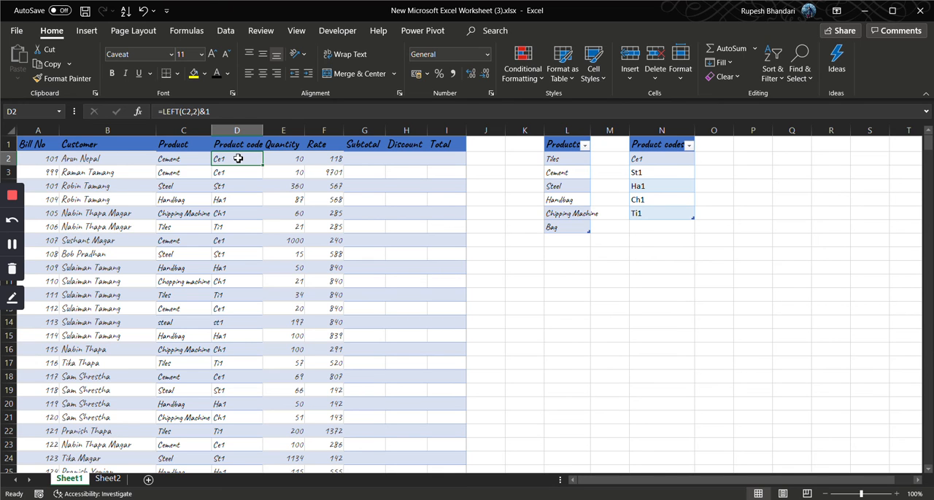
{"action": "key", "text": "ctrl+shift+Down"}
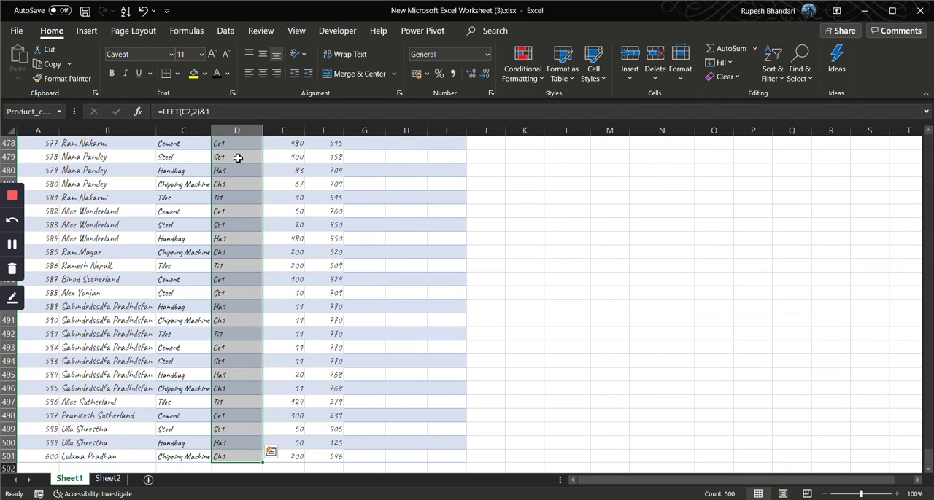
{"action": "left_click", "coordinate": [225, 31]}
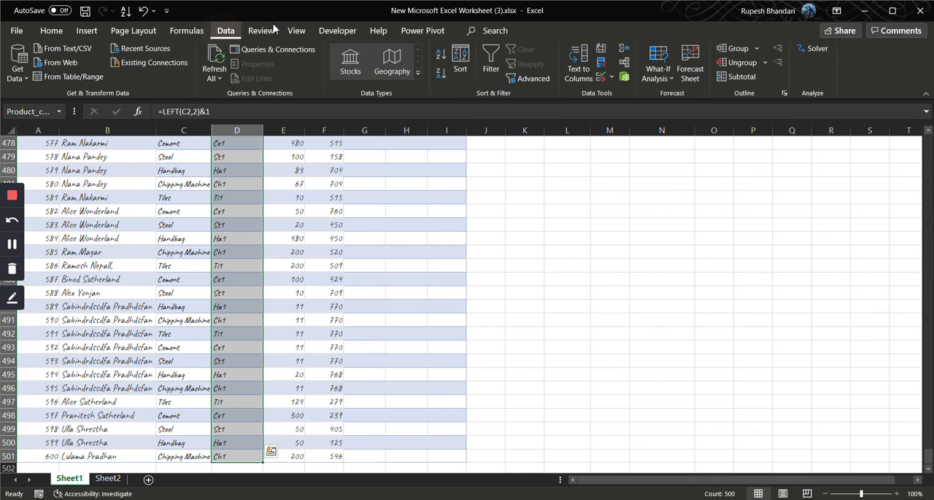
{"action": "left_click", "coordinate": [600, 77]}
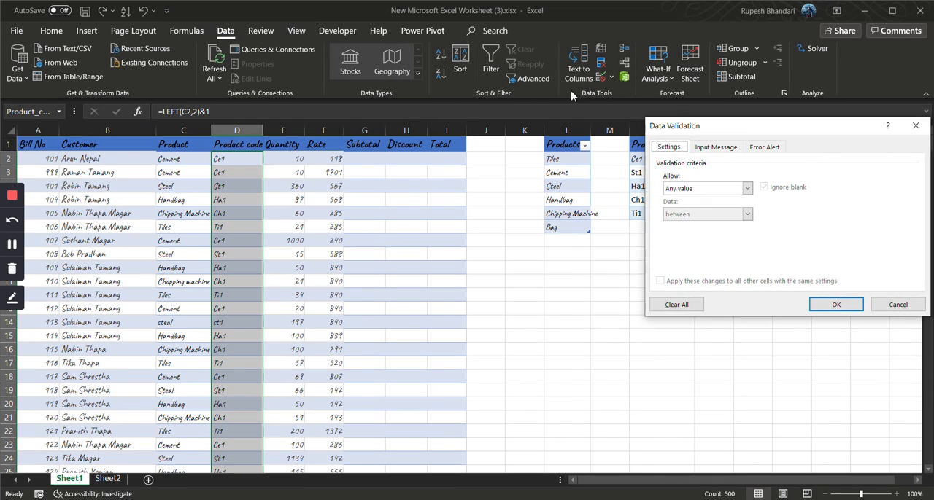
{"action": "left_click", "coordinate": [746, 189]}
{"action": "left_click", "coordinate": [706, 257]}
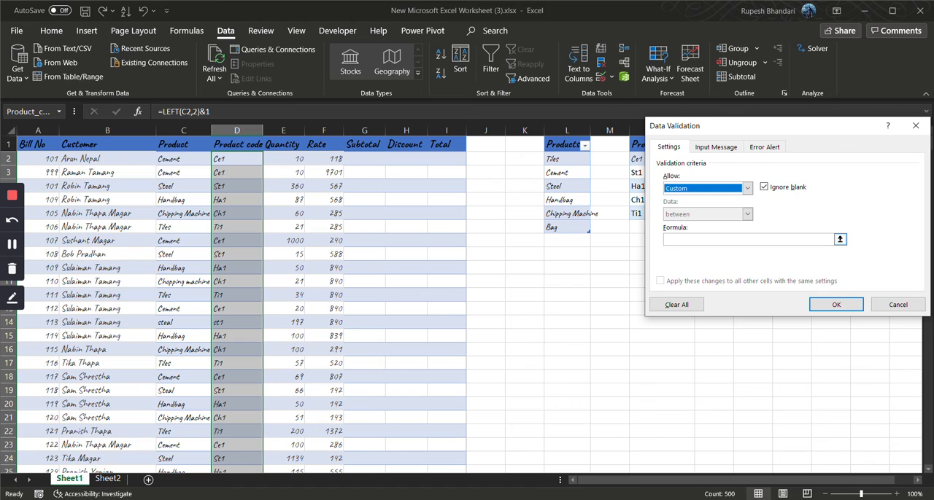
{"action": "left_click", "coordinate": [708, 238]}
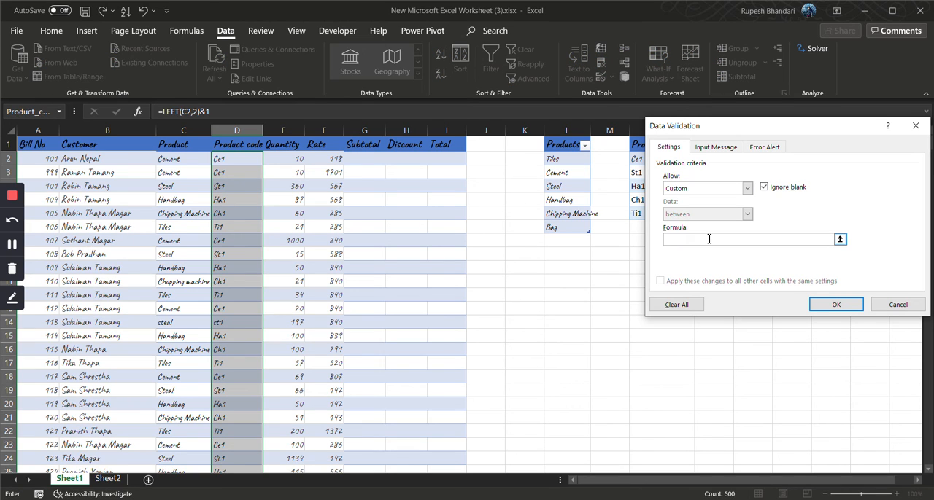
{"action": "key", "text": "F3"}
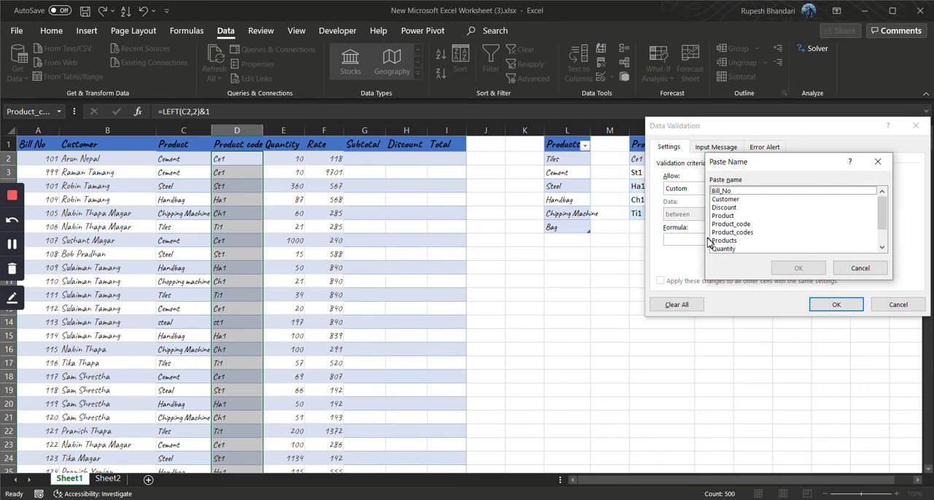
{"action": "left_click", "coordinate": [759, 232]}
{"action": "left_click", "coordinate": [795, 268]}
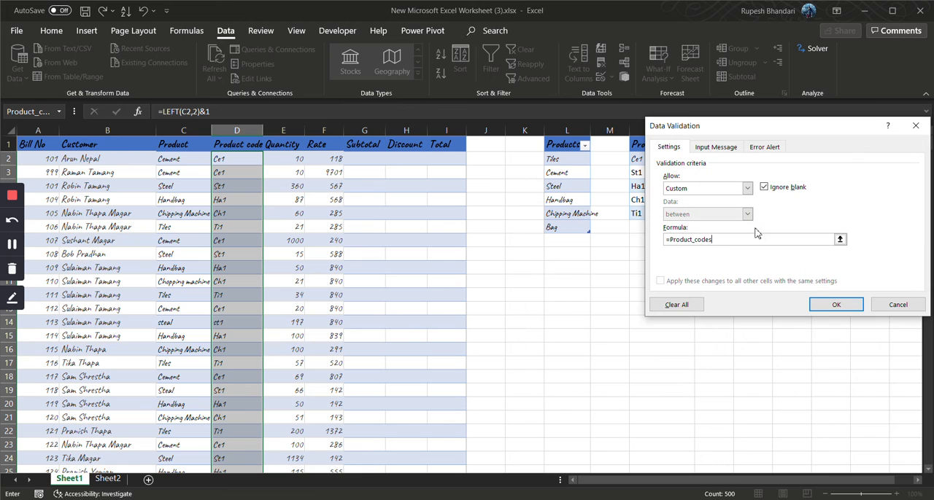
{"action": "left_click_drag", "start_coordinate": [755, 135], "coordinate": [822, 124]}
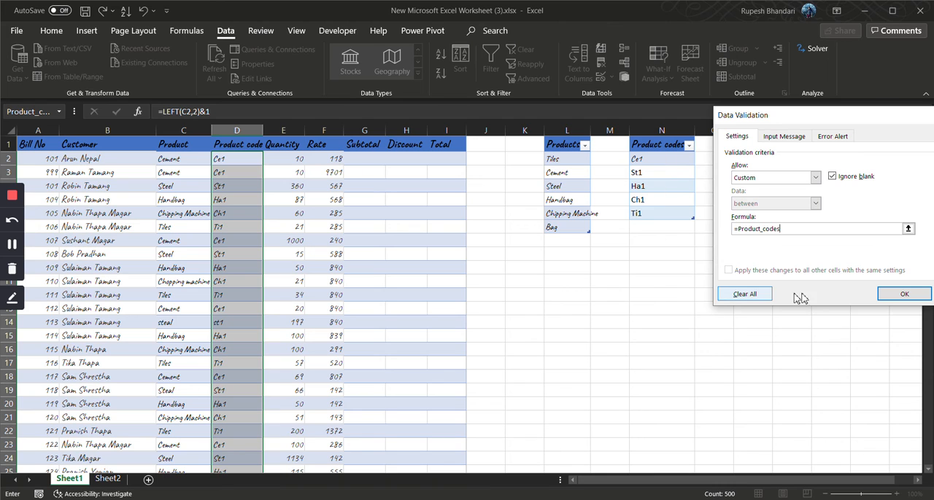
{"action": "left_click", "coordinate": [889, 295]}
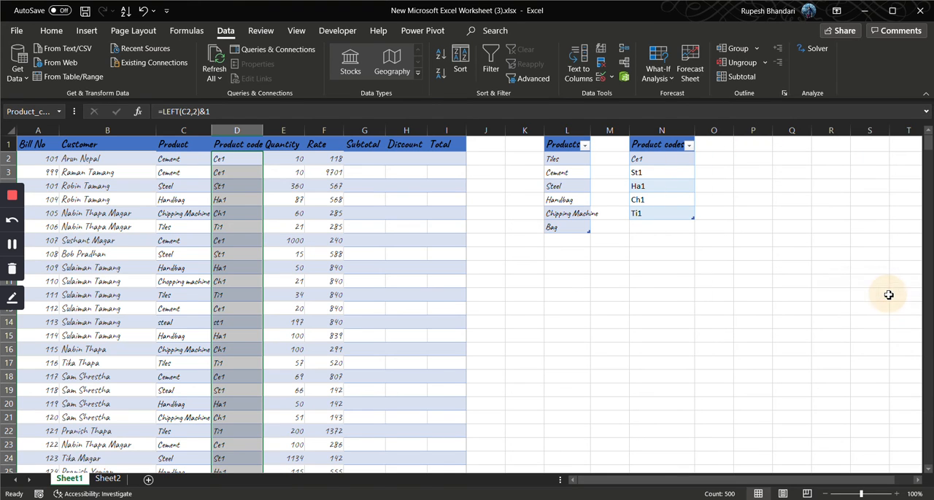
Change the validation type of the Product code cells D2:D501 to List, keeping =Product_codes as the source
{"action": "left_click", "coordinate": [255, 161]}
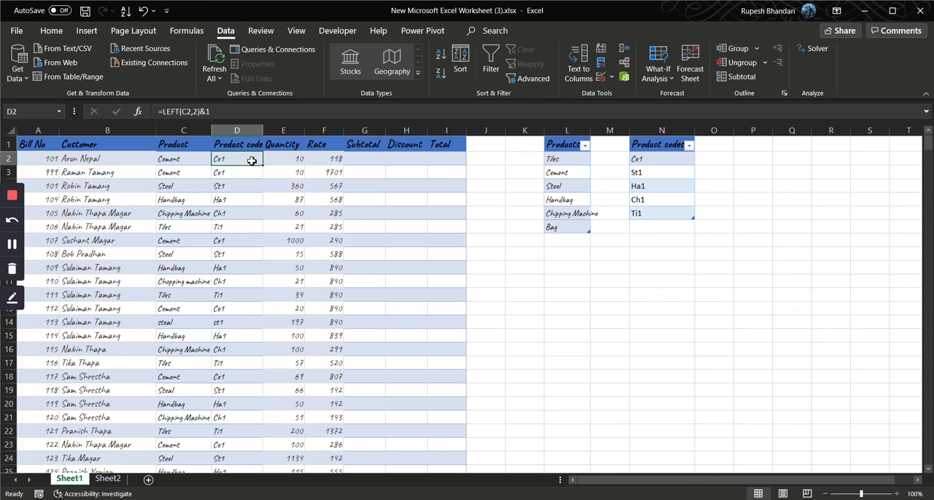
{"action": "key", "text": "ctrl+shift+Down"}
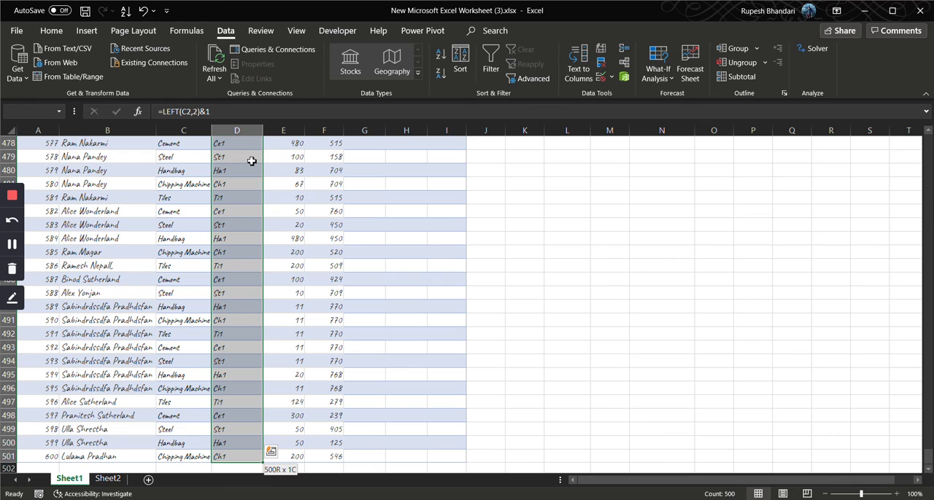
{"action": "left_click", "coordinate": [601, 77]}
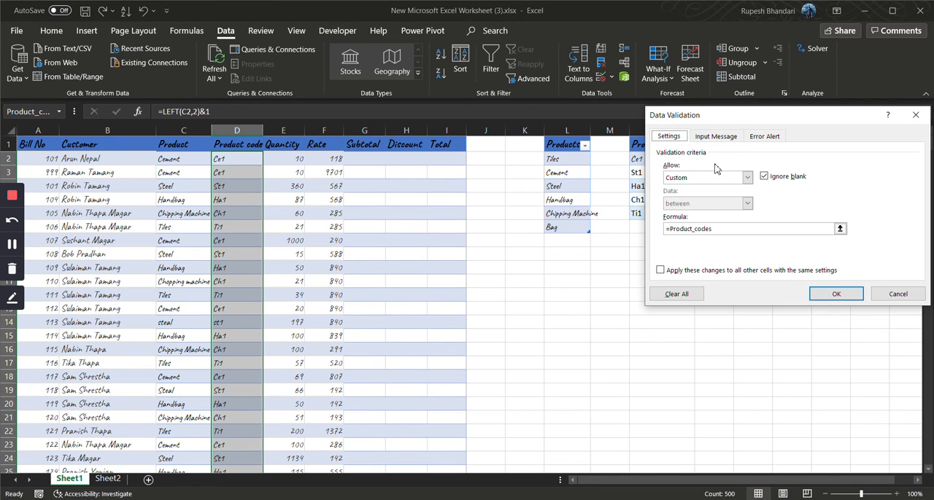
{"action": "left_click", "coordinate": [747, 177]}
{"action": "left_click", "coordinate": [708, 213]}
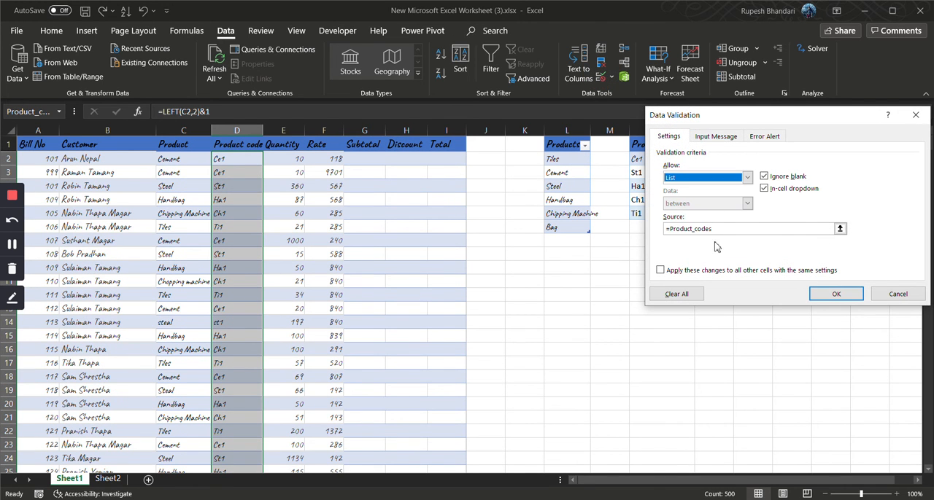
{"action": "left_click", "coordinate": [838, 299]}
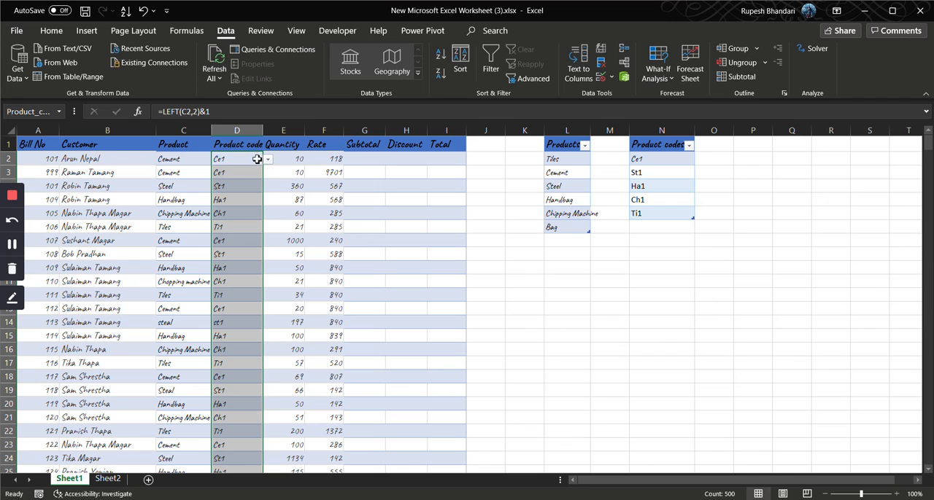
Try D2's dropdown by choosing St1, and set the cell to Ce1 from the same list
{"action": "left_click", "coordinate": [268, 162]}
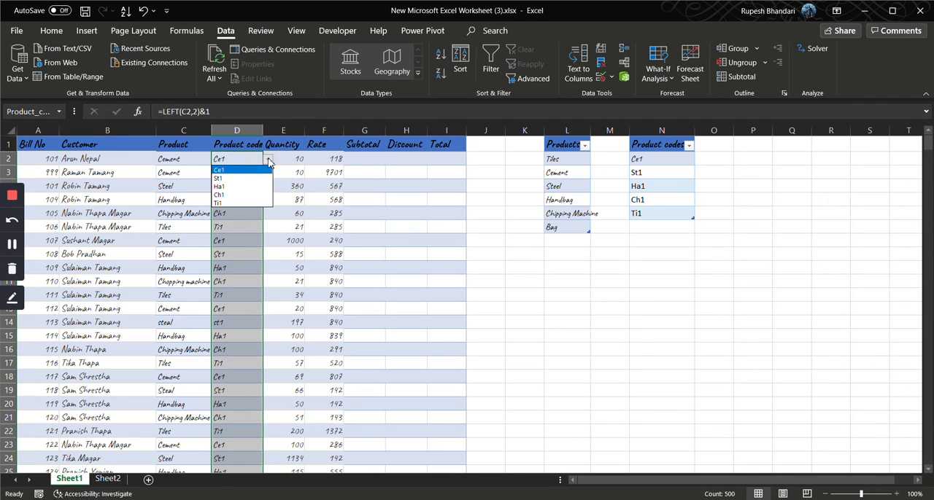
{"action": "left_click", "coordinate": [236, 180]}
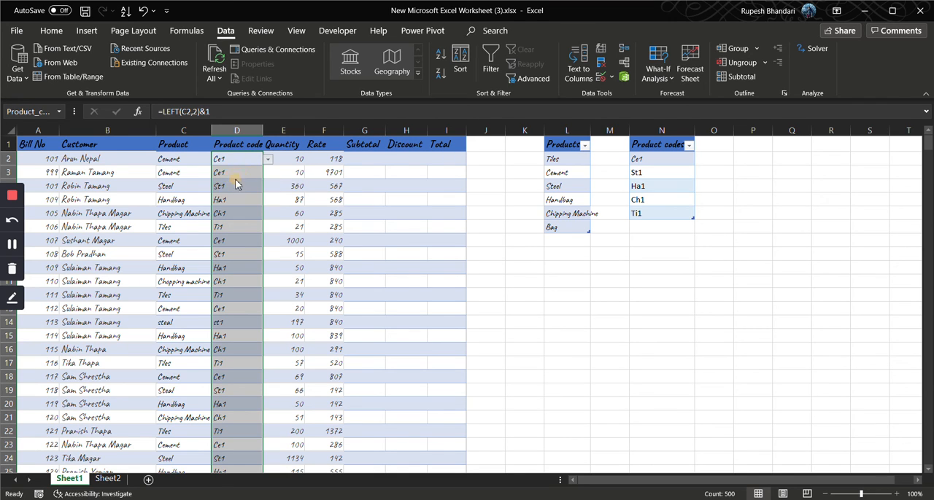
{"action": "left_click", "coordinate": [268, 160]}
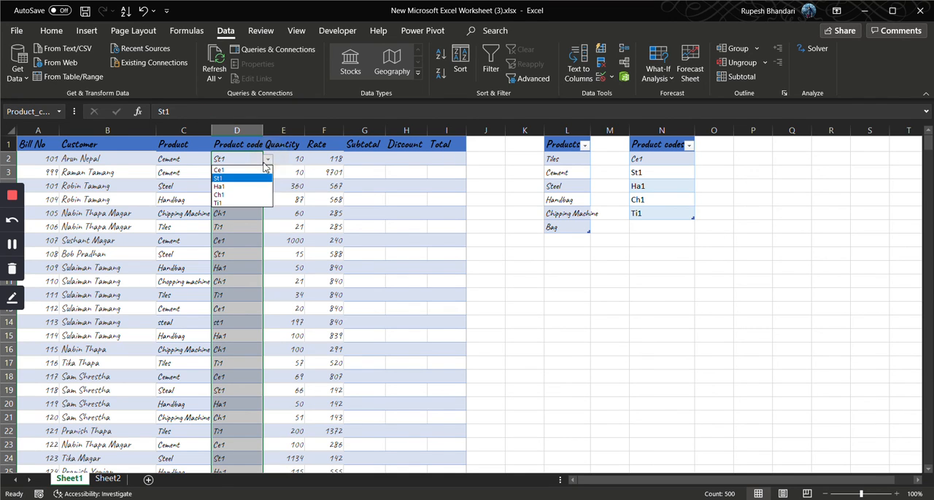
{"action": "left_click", "coordinate": [239, 170]}
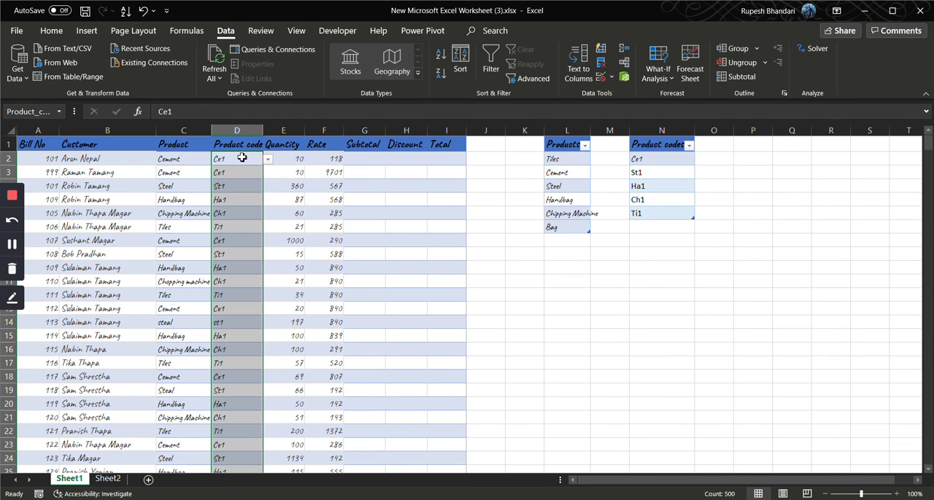
{"action": "left_click", "coordinate": [241, 203]}
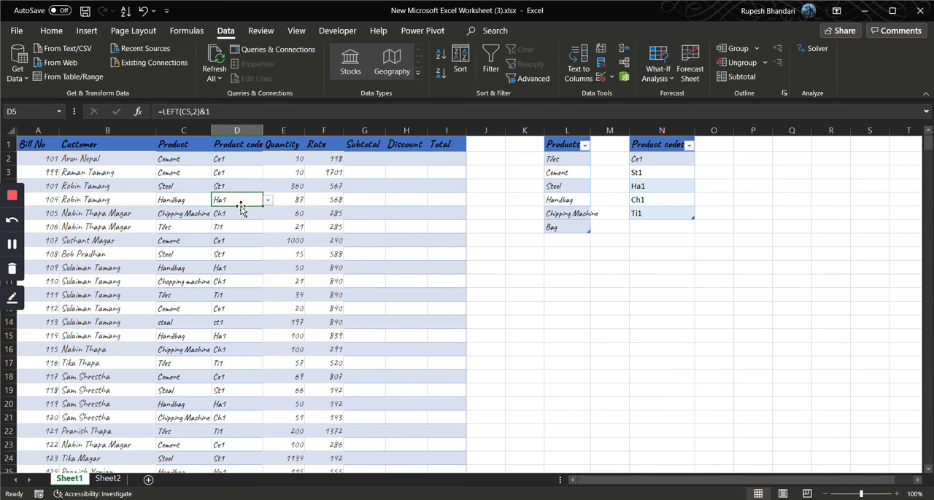
Add the code Tr0 in N7 directly under the Product codes table and check the choices in D2's dropdown
{"action": "left_click", "coordinate": [640, 230]}
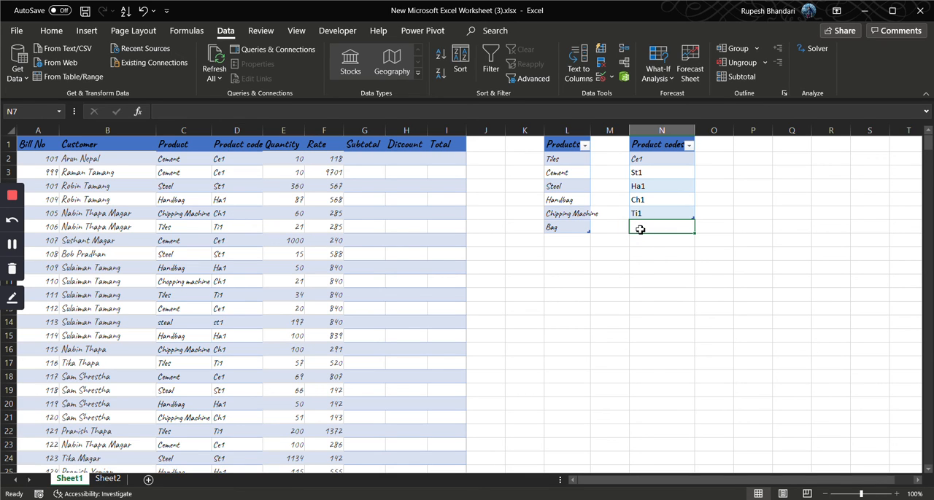
{"action": "type", "text": "T"}
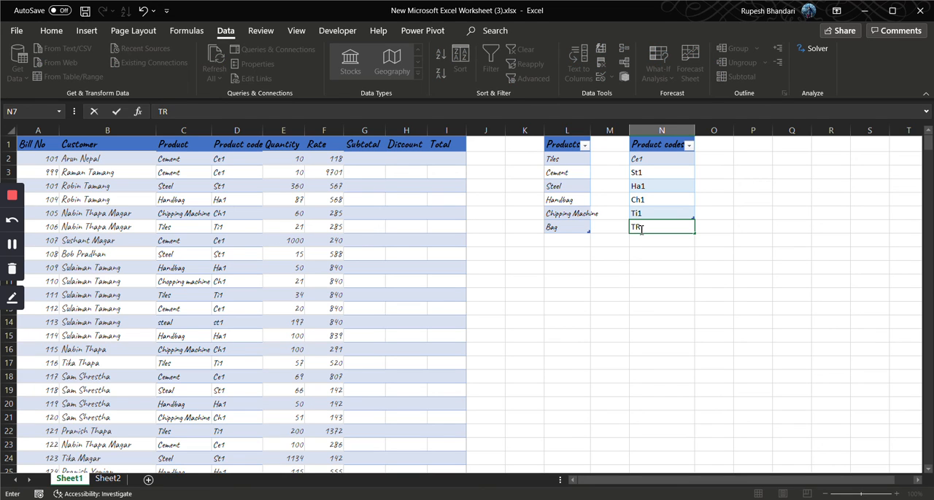
{"action": "type", "text": "r0"}
{"action": "key", "text": "Return"}
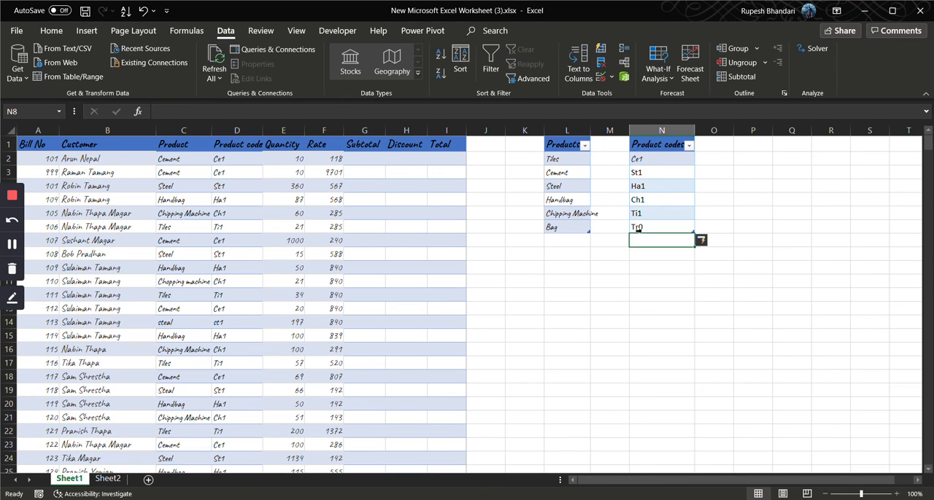
{"action": "left_click", "coordinate": [254, 157]}
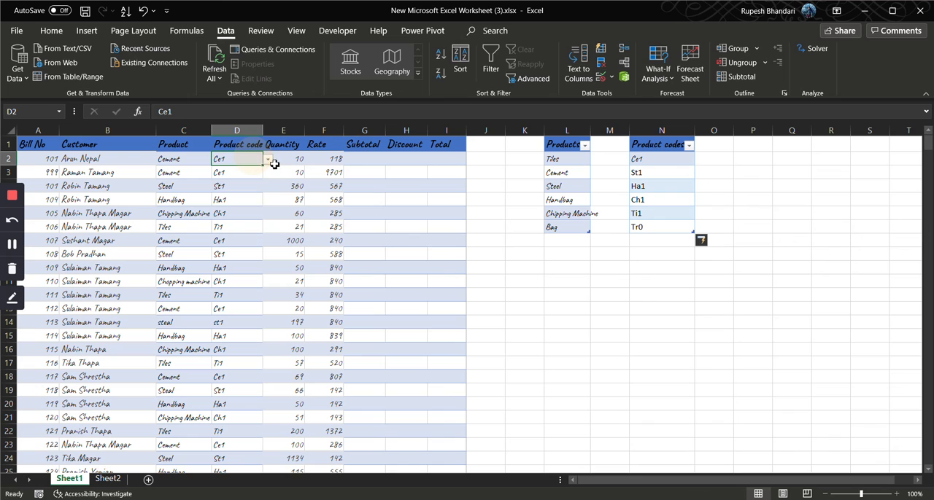
{"action": "left_click", "coordinate": [268, 159]}
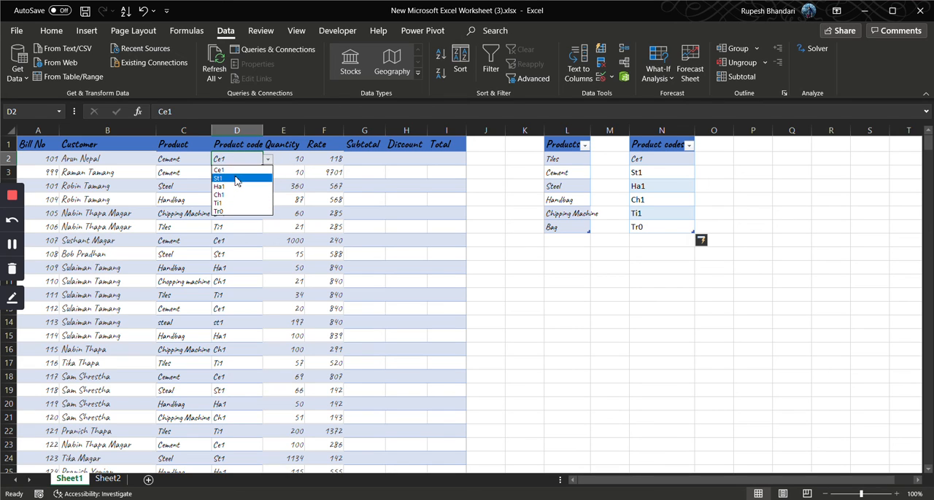
{"action": "left_click", "coordinate": [656, 180]}
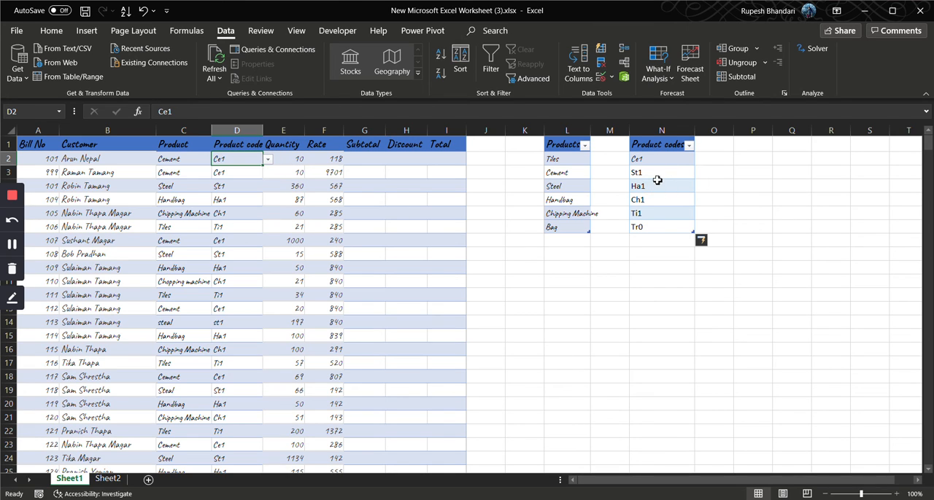
Convert the Product codes table in column N to a normal range
{"action": "left_click", "coordinate": [656, 182]}
{"action": "left_click", "coordinate": [478, 13]}
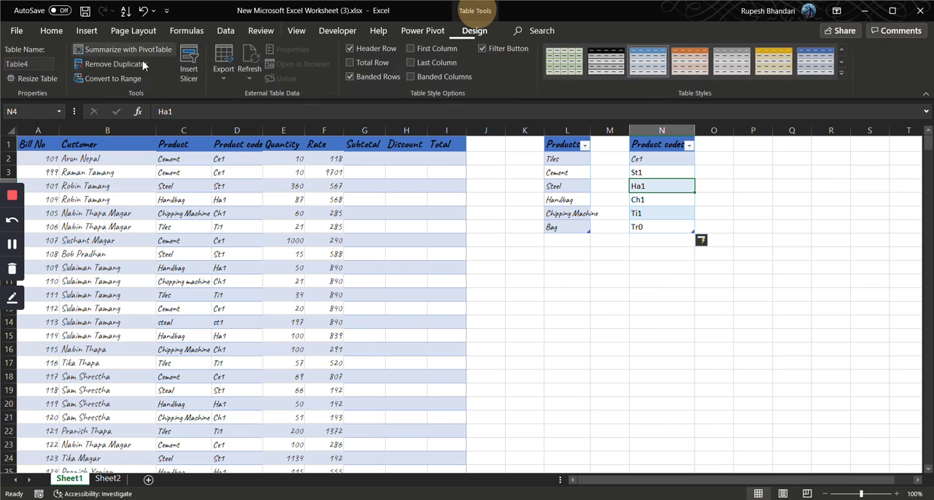
{"action": "left_click", "coordinate": [129, 78]}
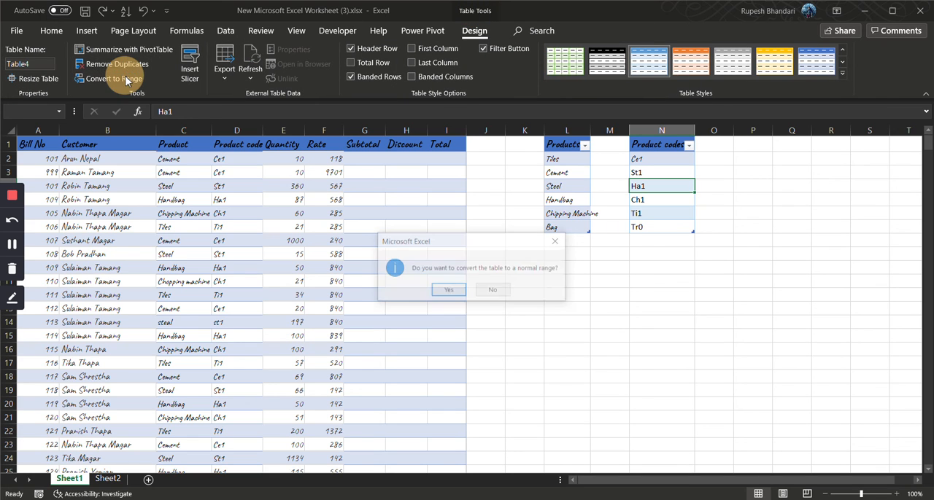
{"action": "left_click", "coordinate": [448, 290]}
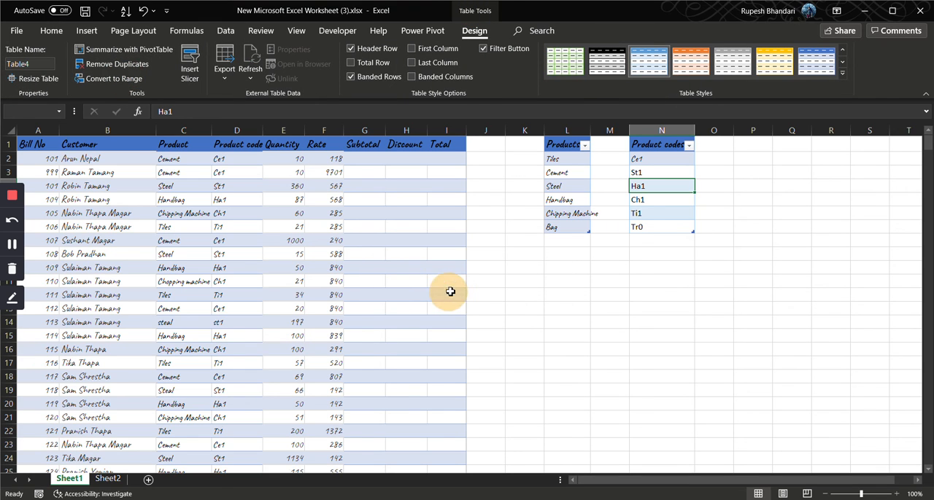
Add the code Tp1 in N8 below the converted Product codes range and check the choices in D2's dropdown
{"action": "left_click", "coordinate": [652, 239]}
{"action": "type", "text": "T"}
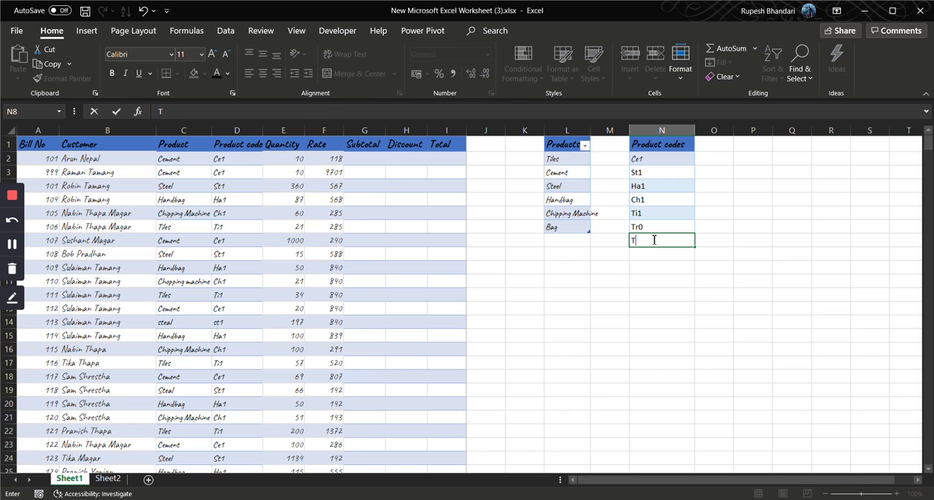
{"action": "type", "text": "p1"}
{"action": "key", "text": "Return"}
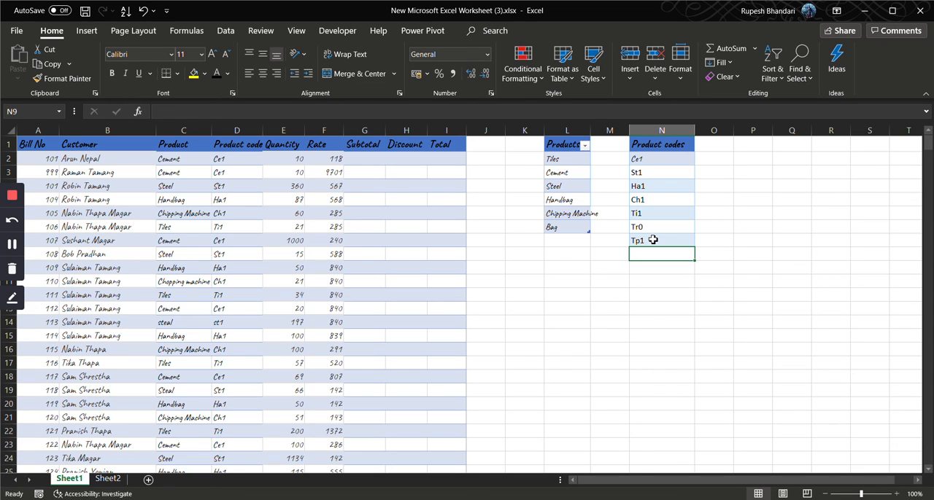
{"action": "left_click", "coordinate": [248, 166]}
{"action": "left_click", "coordinate": [269, 164]}
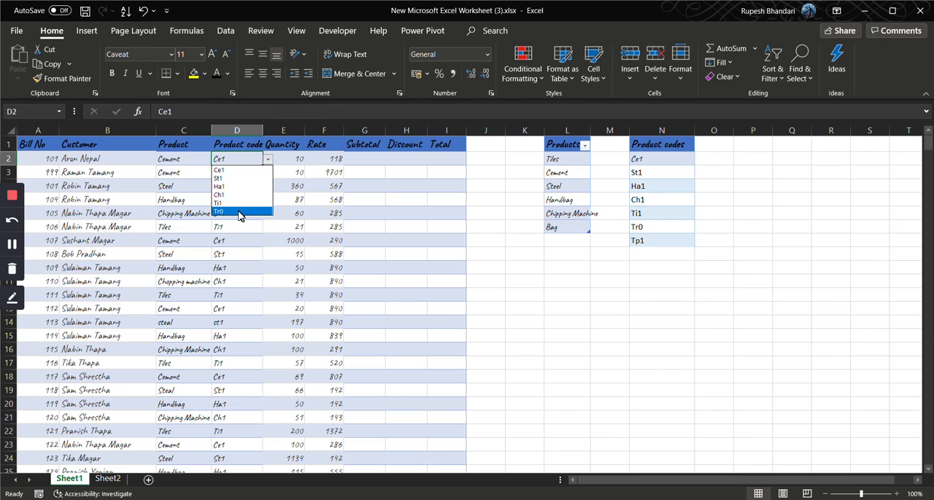
{"action": "key", "text": "Escape"}
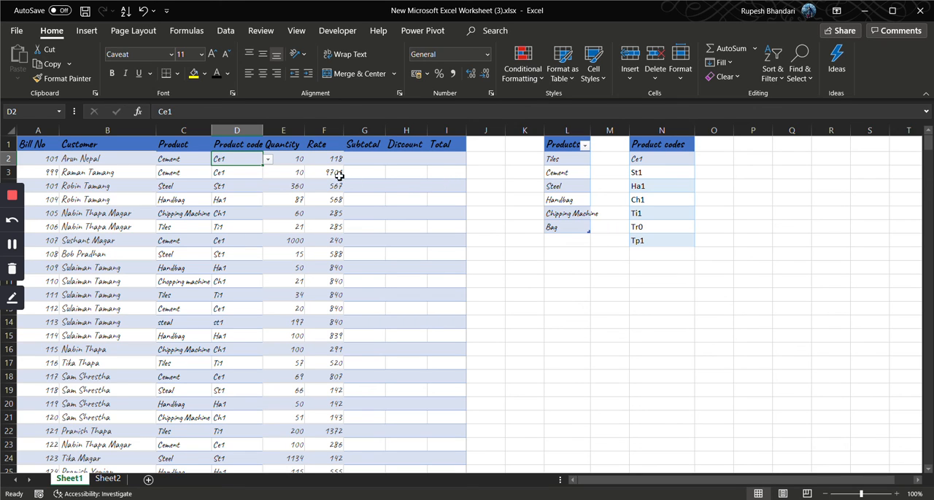
Calculate the Subtotal in G2 as Quantity times Rate with =E2*F2, and fill the formula down the whole column
{"action": "left_click", "coordinate": [294, 159]}
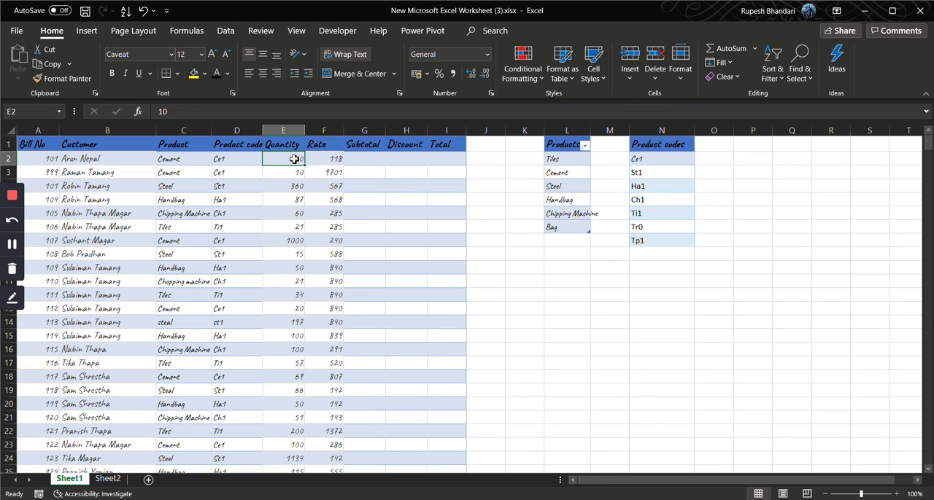
{"action": "left_click", "coordinate": [363, 160]}
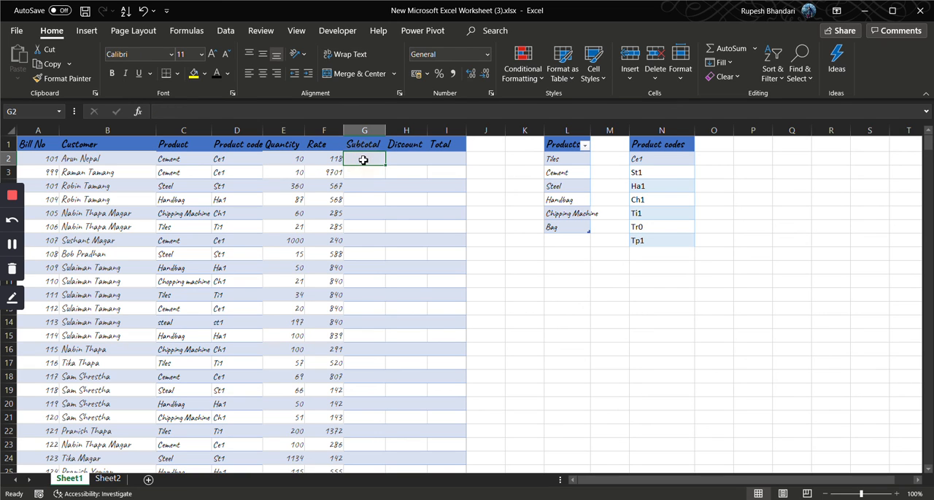
{"action": "type", "text": "="}
{"action": "key", "text": "Left"}
{"action": "key", "text": "Left"}
{"action": "type", "text": "*"}
{"action": "key", "text": "Left"}
{"action": "key", "text": "Return"}
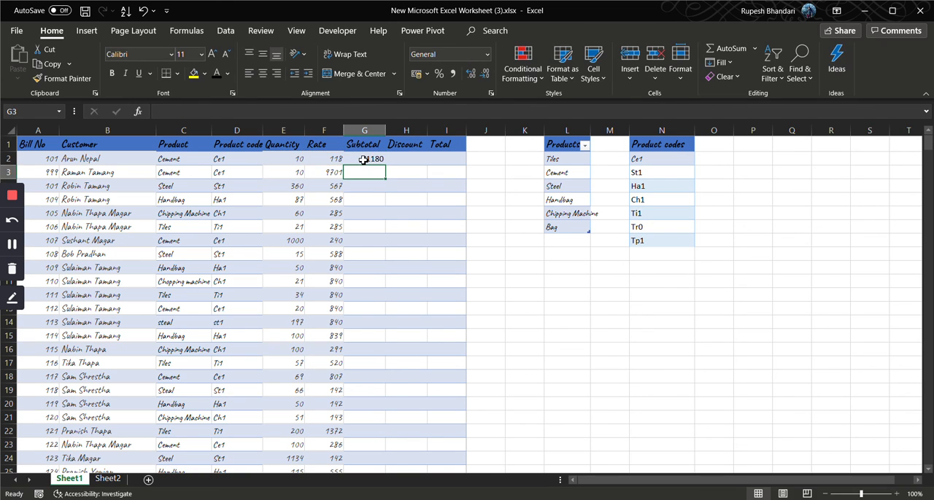
{"action": "left_click", "coordinate": [364, 160]}
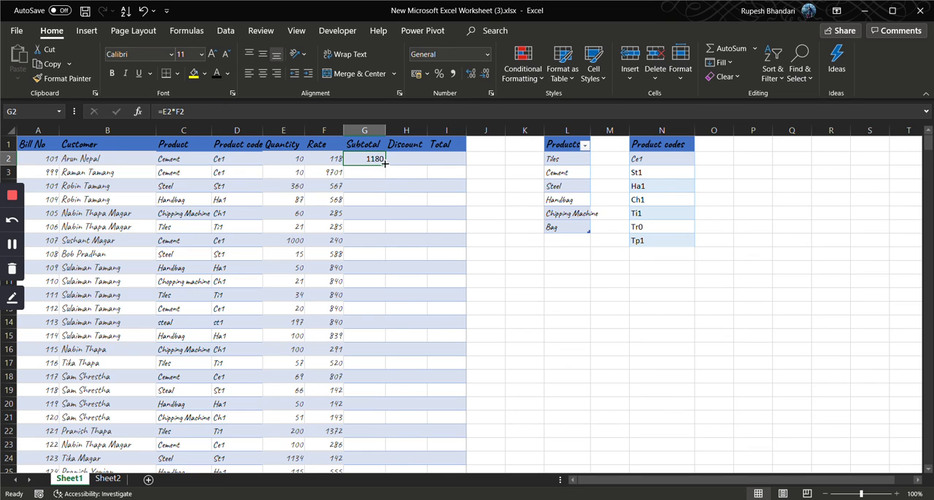
{"action": "double_click", "coordinate": [385, 166]}
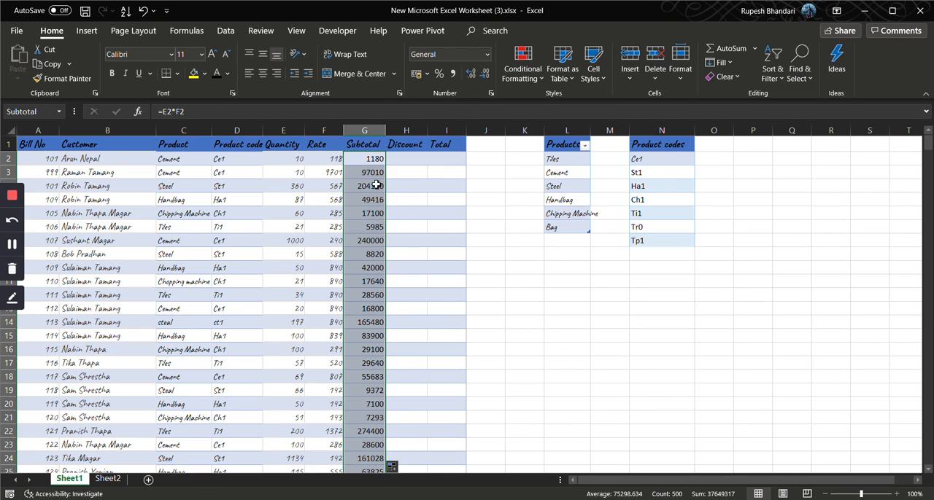
Begin an IF formula in the Discount cell H2 that tests whether the quantity in E2 is at least 200 (E2>=200)
{"action": "left_click", "coordinate": [396, 160]}
{"action": "type", "text": "=if"}
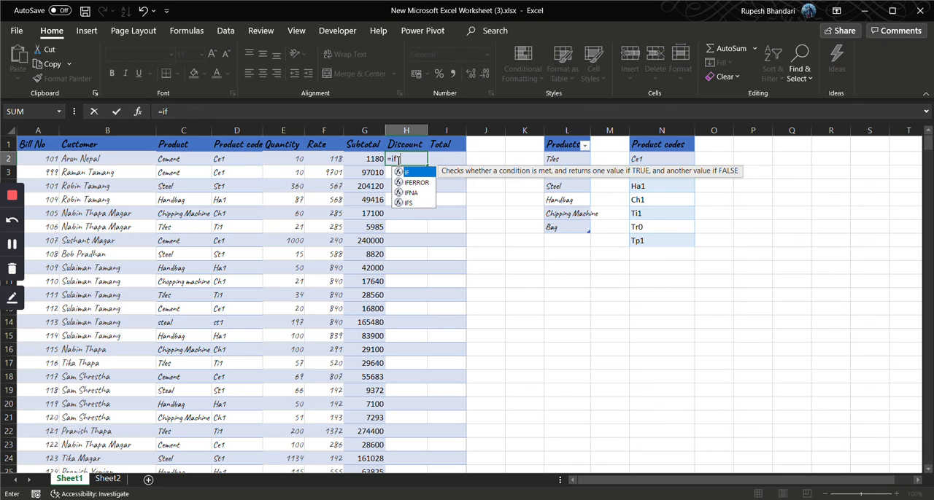
{"action": "key", "text": "Tab"}
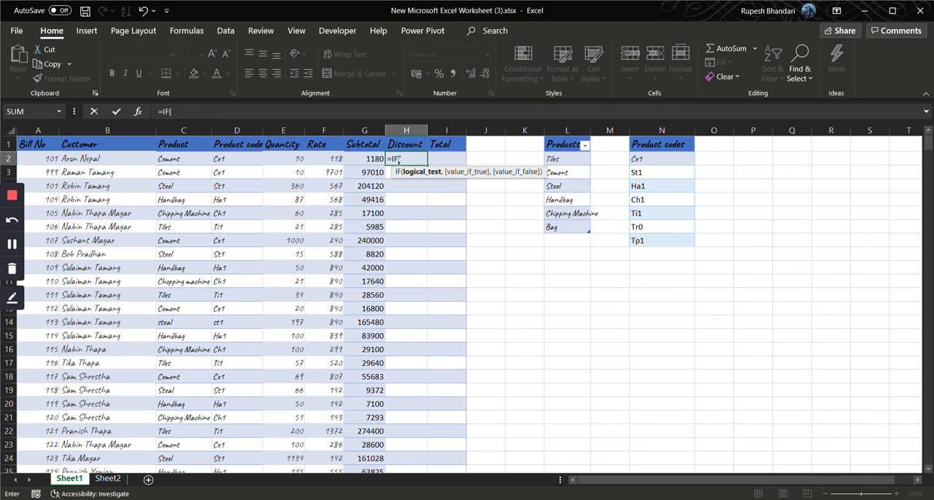
{"action": "key", "text": "Left"}
{"action": "key", "text": "Left"}
{"action": "key", "text": "Left"}
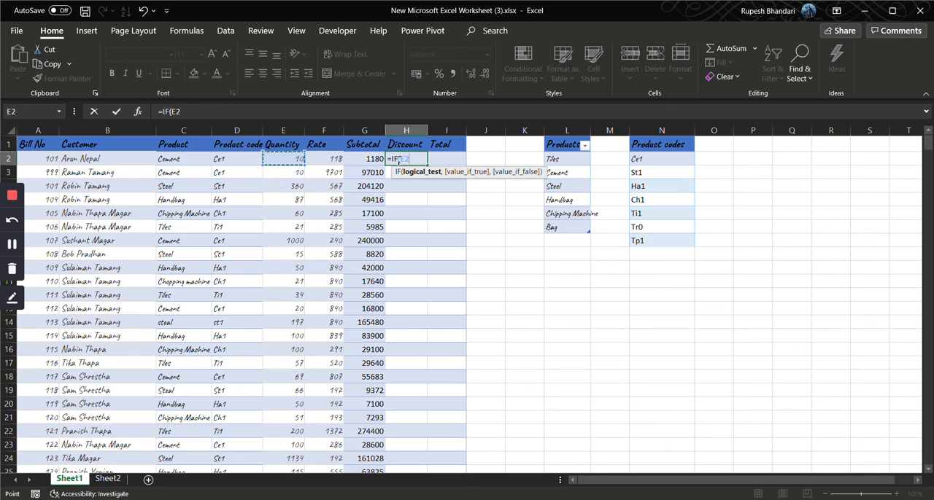
{"action": "type", "text": ">"}
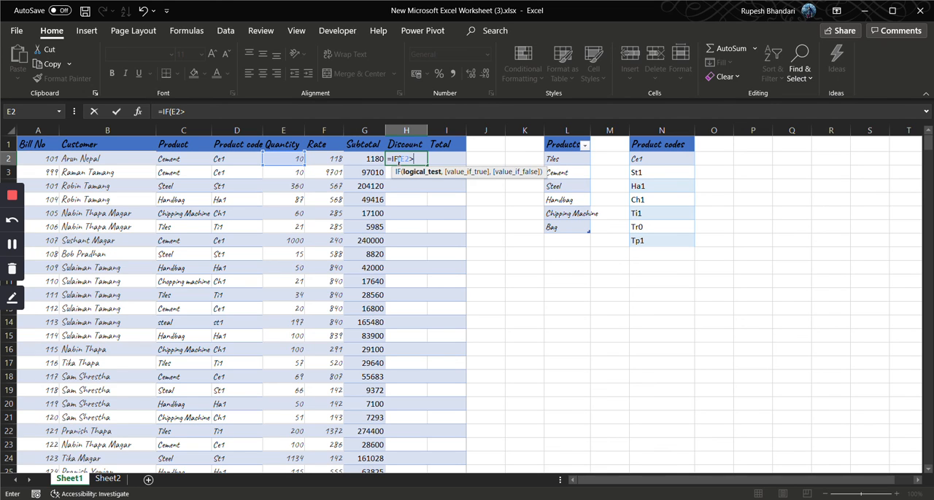
{"action": "type", "text": "=200,"}
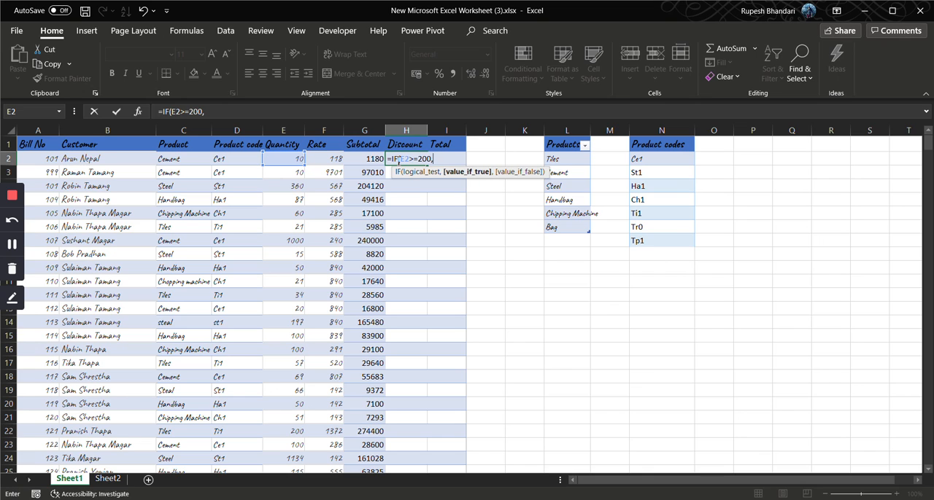
Complete H2's IF formula with G2*5% when true and 0 when false, and fill it down the Discount column
{"action": "left_click", "coordinate": [363, 159]}
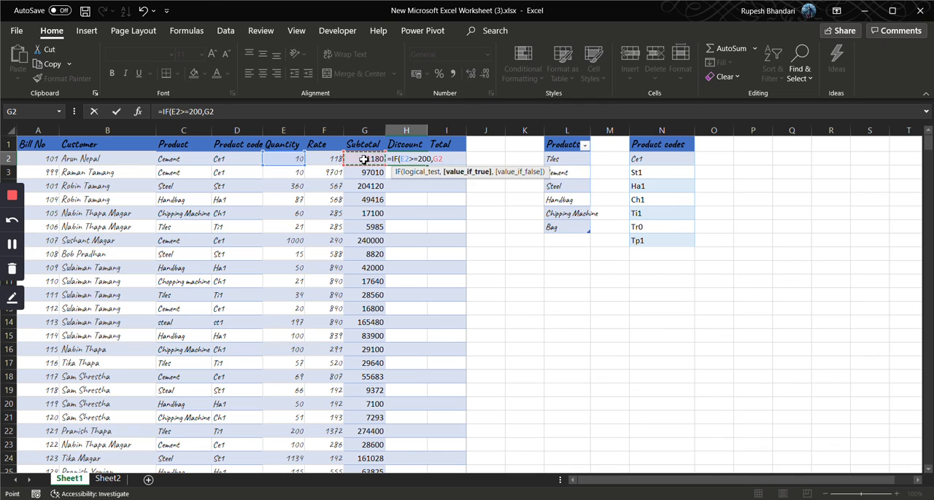
{"action": "type", "text": "*5%,"}
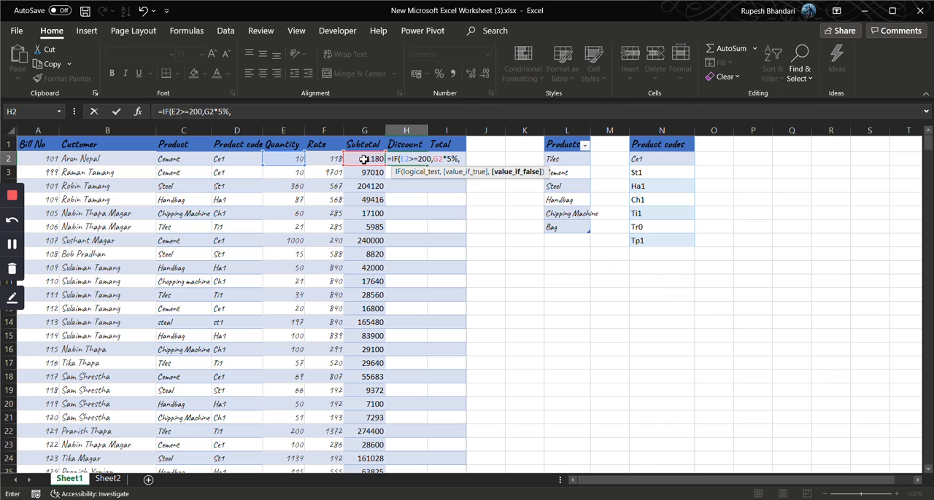
{"action": "type", "text": "0)"}
{"action": "key", "text": "Return"}
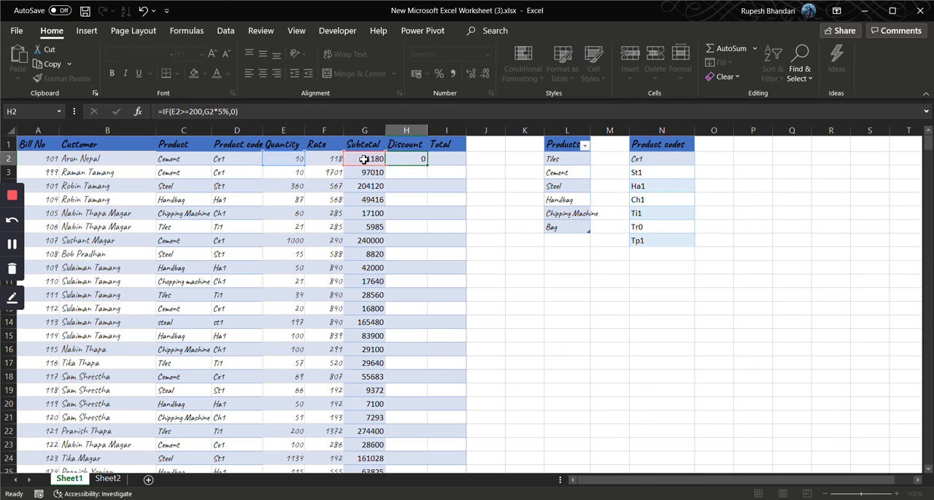
{"action": "left_click", "coordinate": [420, 157]}
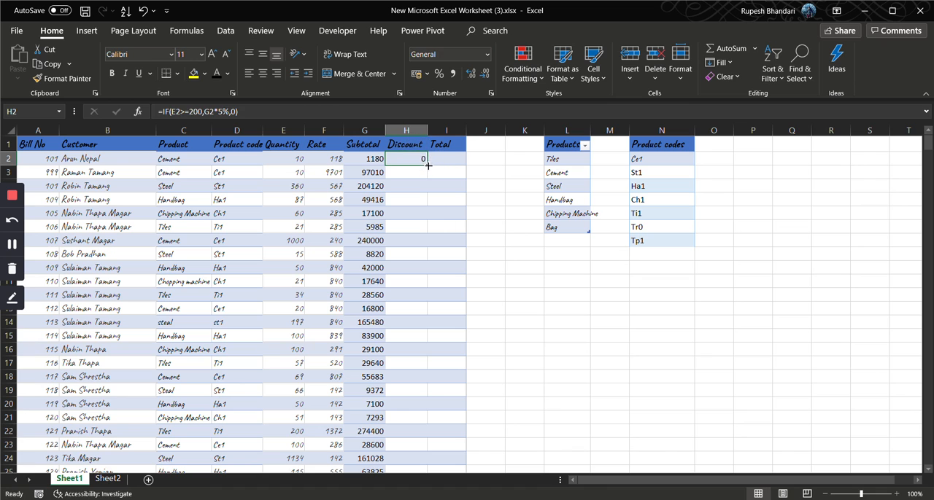
{"action": "double_click", "coordinate": [427, 165]}
Calculate the Total in I2 as Subtotal minus Discount with =G2-H2, and fill the formula down the whole column
{"action": "left_click", "coordinate": [443, 160]}
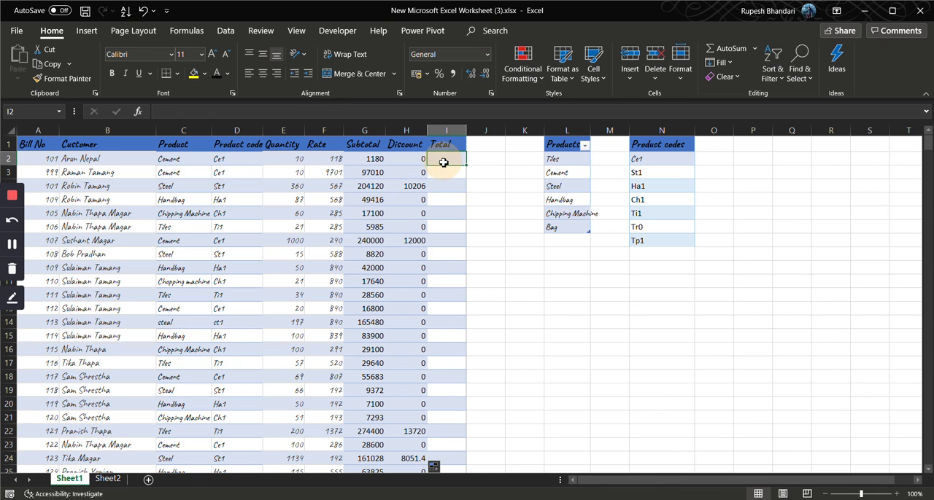
{"action": "type", "text": "="}
{"action": "key", "text": "Left"}
{"action": "key", "text": "Left"}
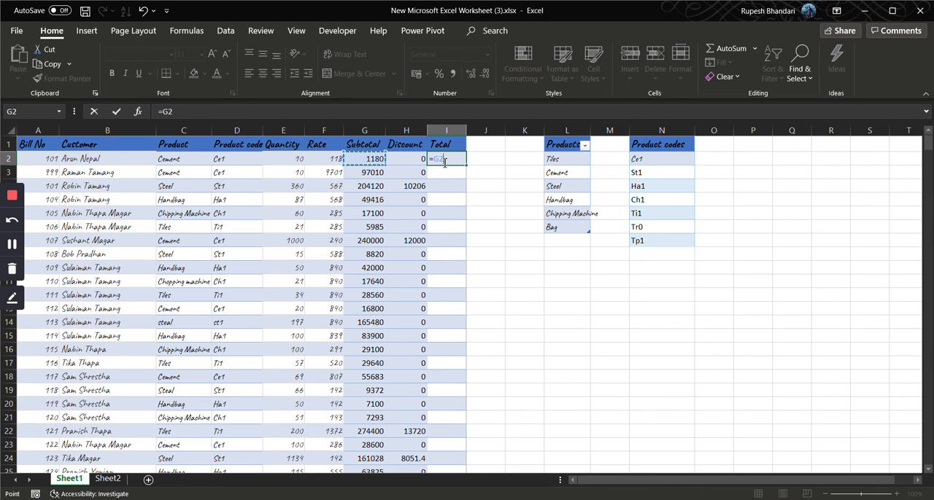
{"action": "type", "text": "-"}
{"action": "key", "text": "Left"}
{"action": "key", "text": "Return"}
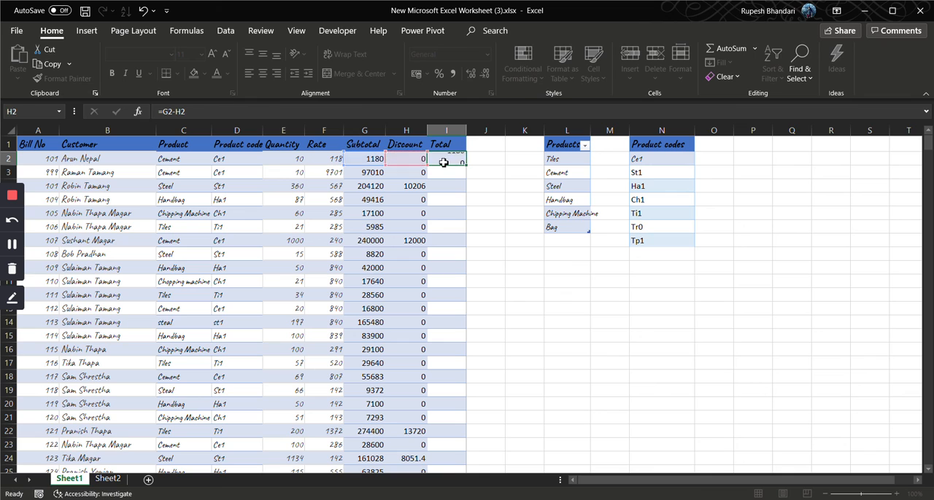
{"action": "left_click", "coordinate": [443, 162]}
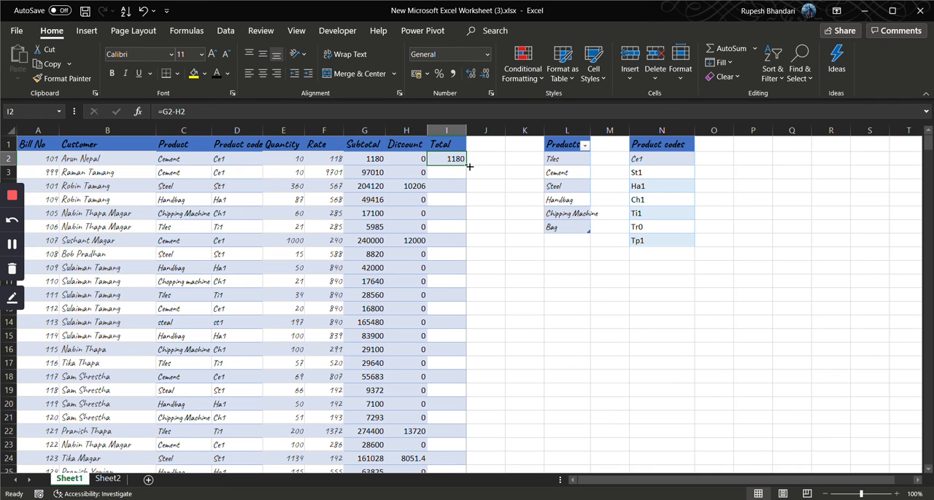
{"action": "double_click", "coordinate": [466, 167]}
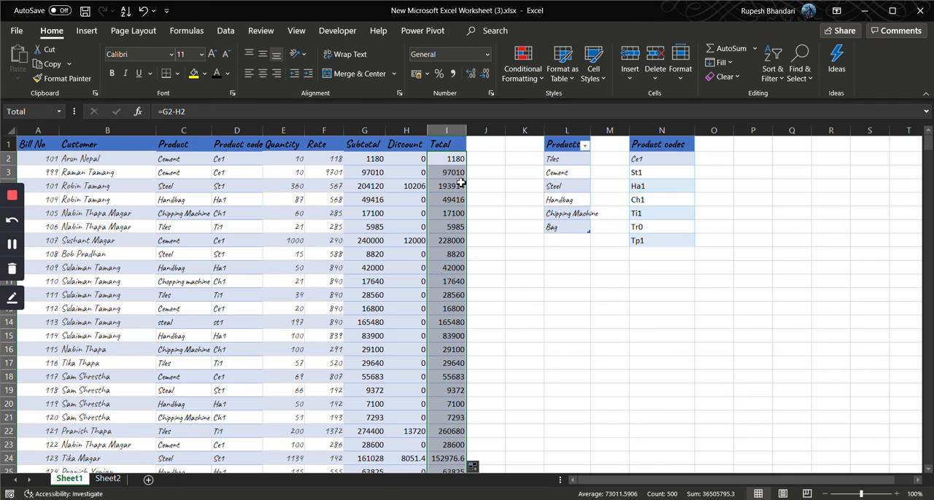
Correct the Product entry in C30 by choosing Handbag from the cell's dropdown list
{"action": "scroll", "coordinate": [459, 255], "scroll_direction": "down", "scroll_amount": 1}
{"action": "scroll", "coordinate": [459, 254], "scroll_direction": "up", "scroll_amount": 1}
{"action": "left_click", "coordinate": [245, 164]}
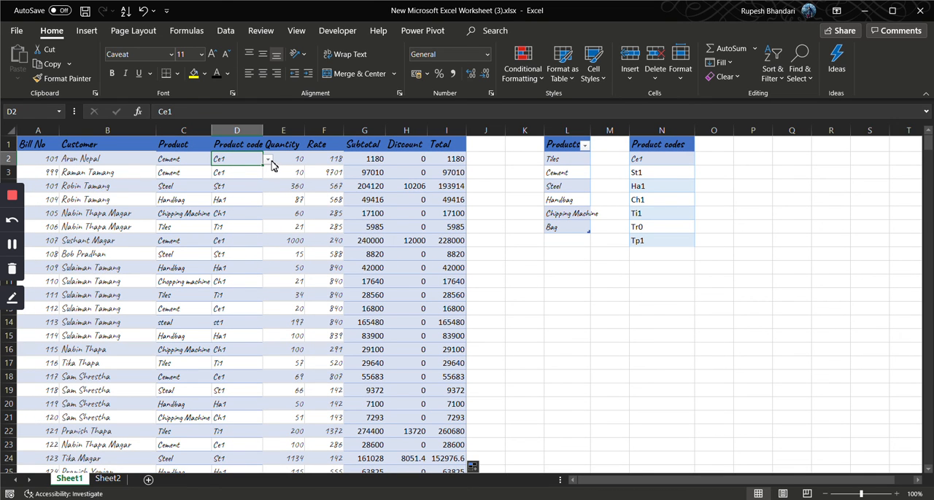
{"action": "scroll", "coordinate": [230, 334], "scroll_direction": "down", "scroll_amount": 1}
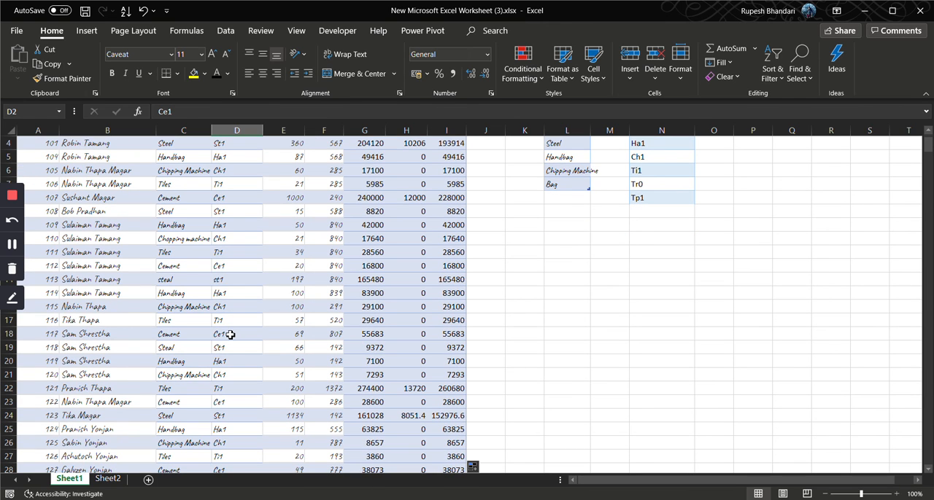
{"action": "scroll", "coordinate": [230, 334], "scroll_direction": "down", "scroll_amount": 1}
{"action": "scroll", "coordinate": [230, 335], "scroll_direction": "down", "scroll_amount": 1}
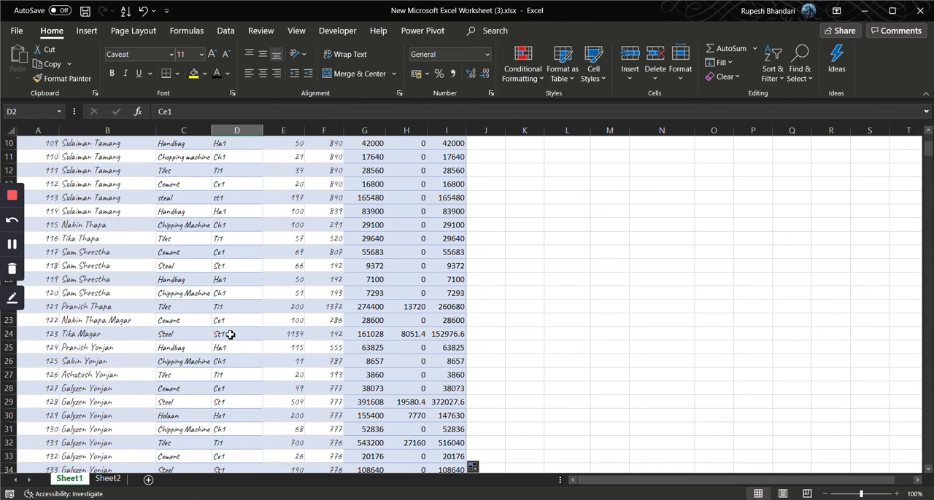
{"action": "left_click", "coordinate": [168, 416]}
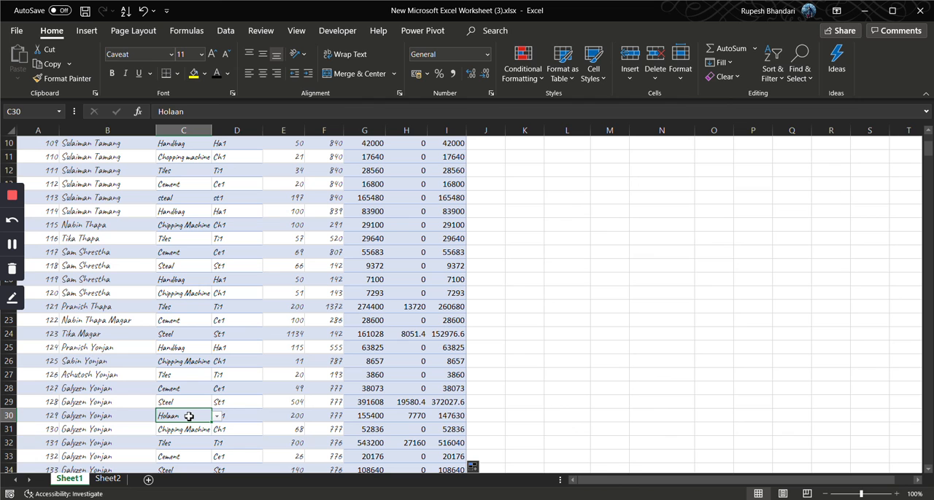
{"action": "left_click", "coordinate": [217, 415]}
{"action": "key", "text": "Escape"}
{"action": "scroll", "coordinate": [205, 406], "scroll_direction": "down", "scroll_amount": 1}
{"action": "left_click", "coordinate": [217, 374]}
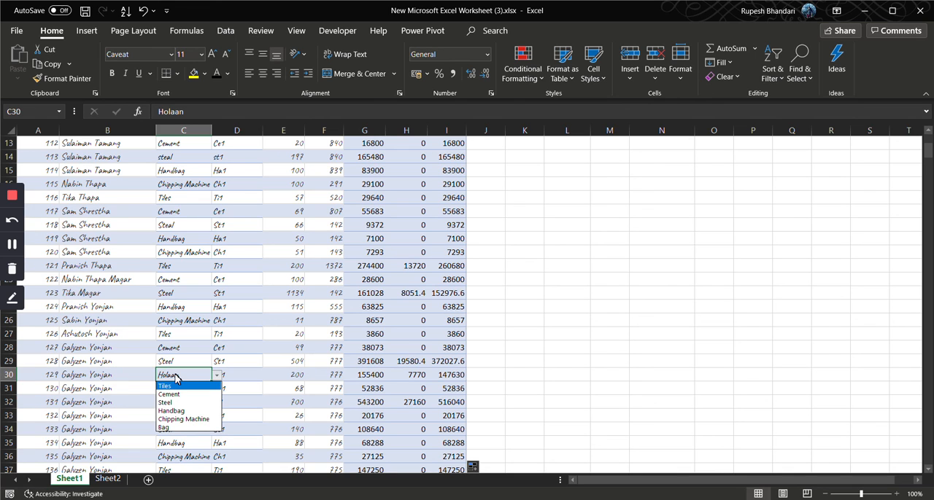
{"action": "left_click", "coordinate": [185, 411]}
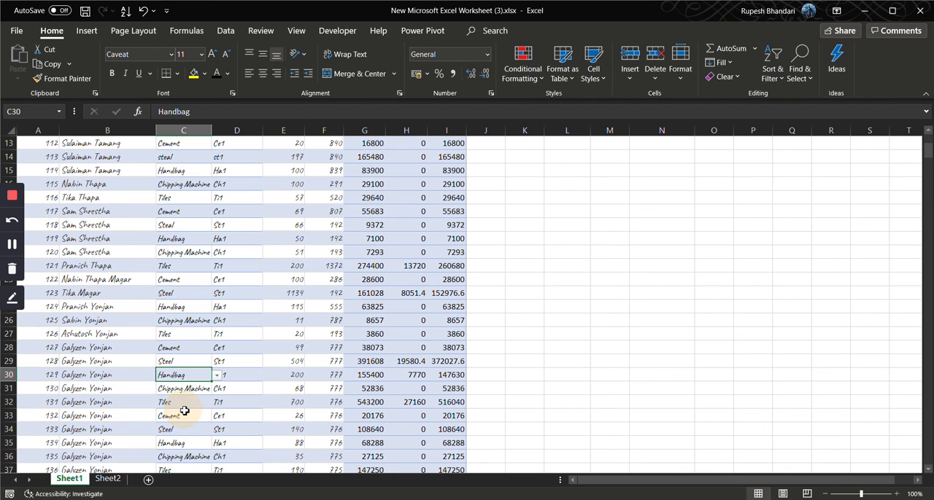
{"action": "scroll", "coordinate": [187, 341], "scroll_direction": "up", "scroll_amount": 4}
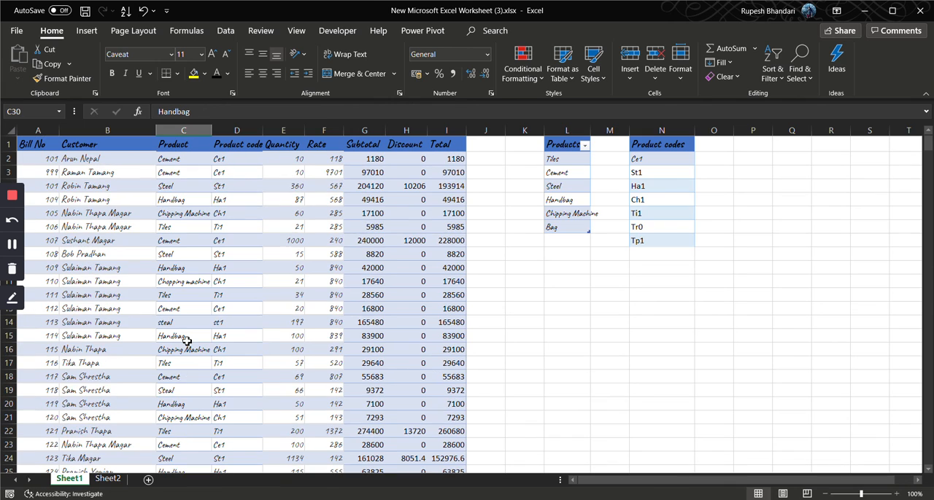